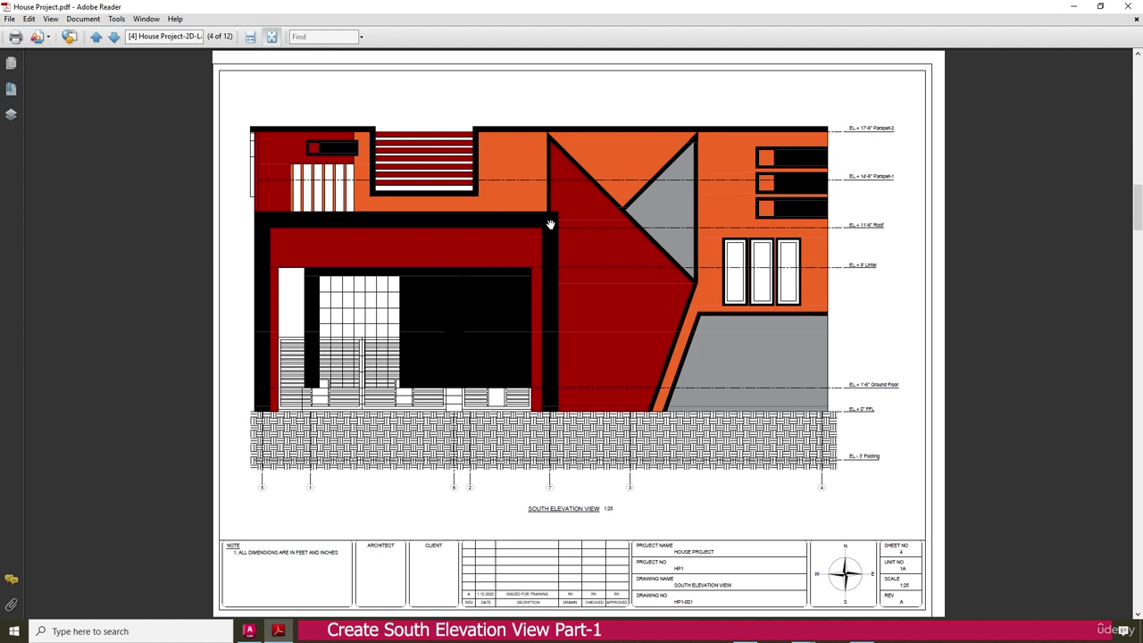
View the South Elevation Detail View on PDF page 5, then return to the AutoCAD drawing's level lines
scroll(550, 225, down, 1)
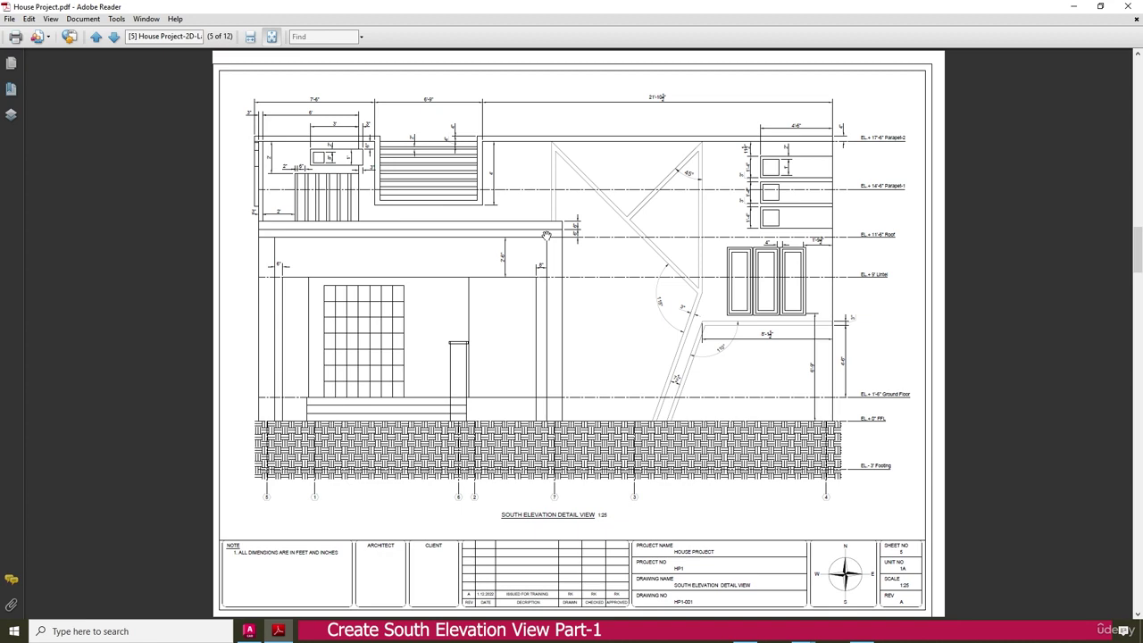
click(250, 631)
scroll(567, 219, down, 5)
middle_drag(567, 219, 526, 238)
On the Elevation layer, draw a vertical line from the F/5 column corner to the lower guide line
click(528, 35)
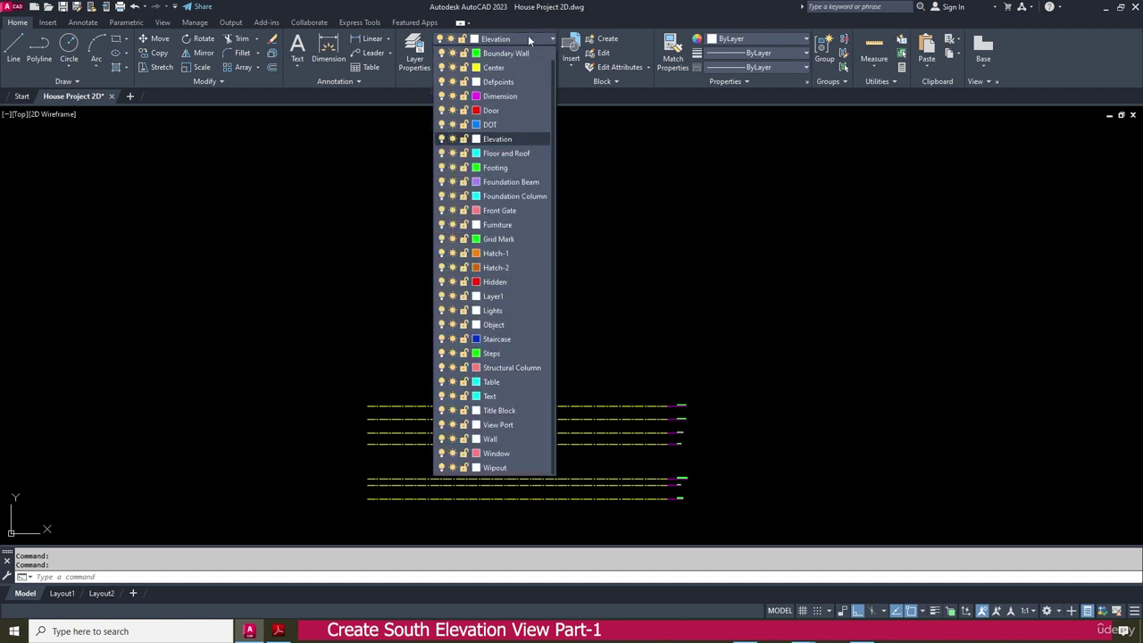
click(494, 140)
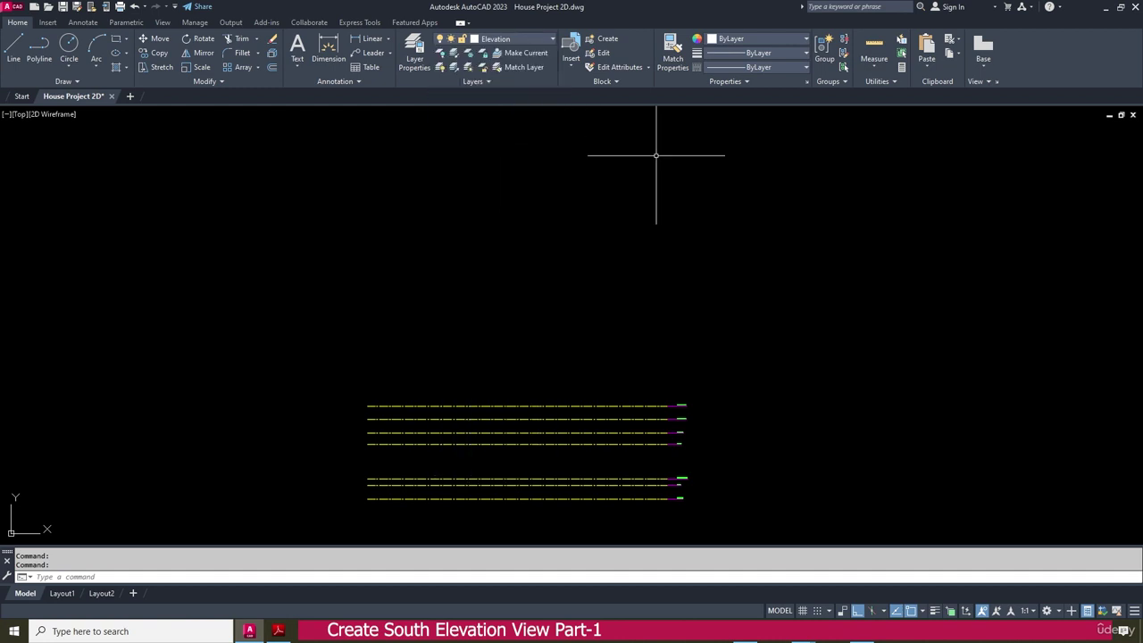
click(13, 52)
scroll(459, 276, down, 3)
middle_drag(498, 218, 497, 351)
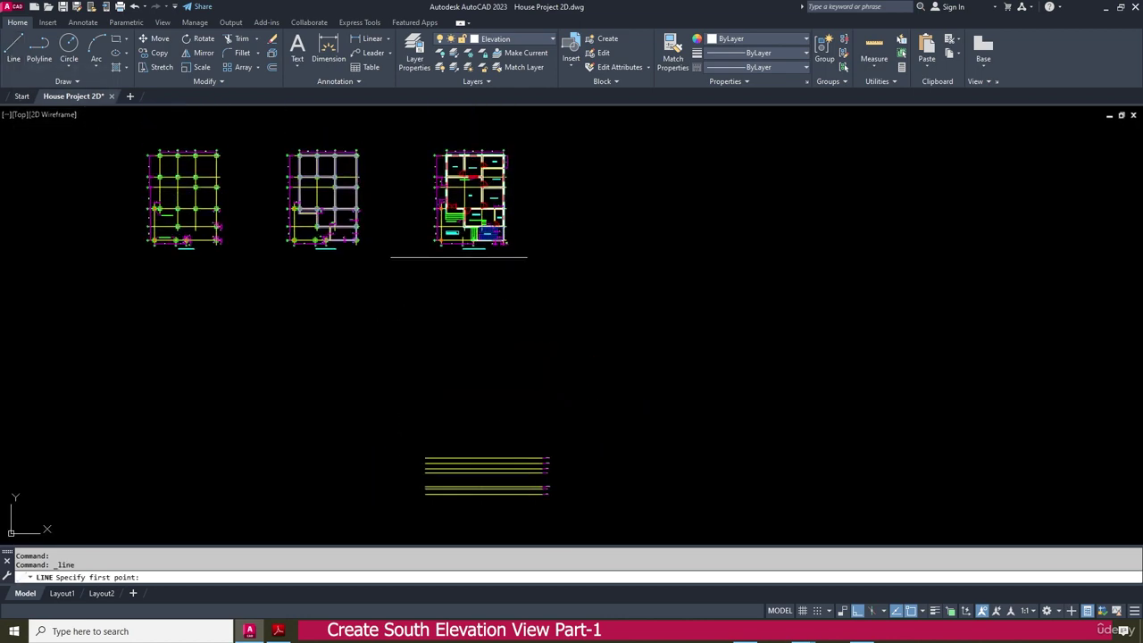
scroll(442, 238, up, 5)
scroll(443, 238, up, 5)
click(322, 244)
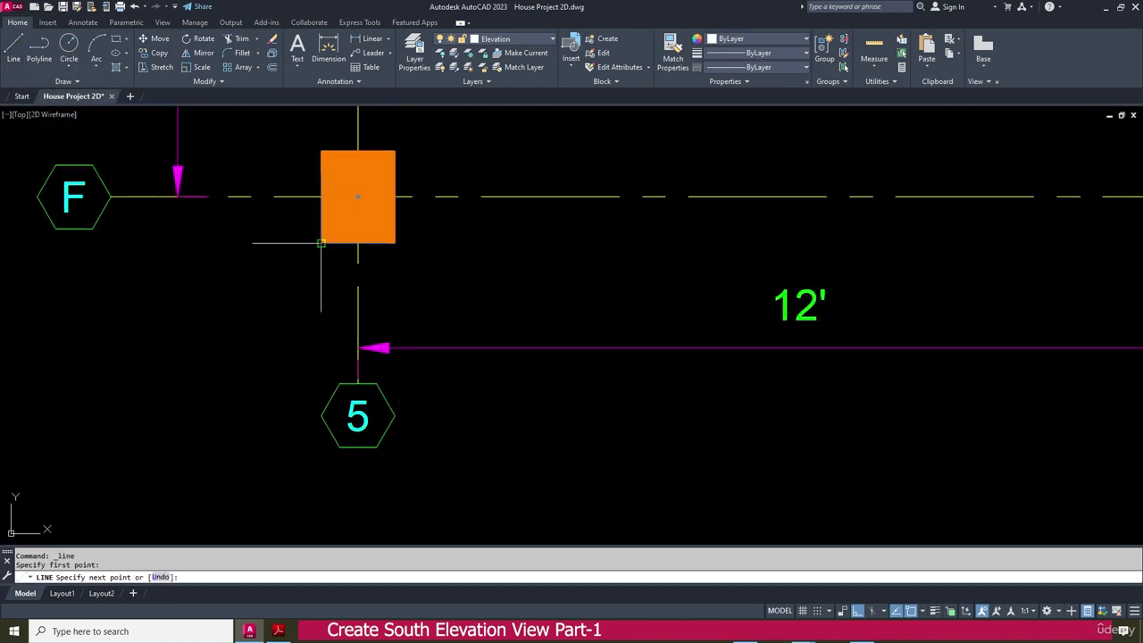
scroll(365, 200, down, 5)
scroll(370, 197, down, 5)
scroll(383, 451, up, 6)
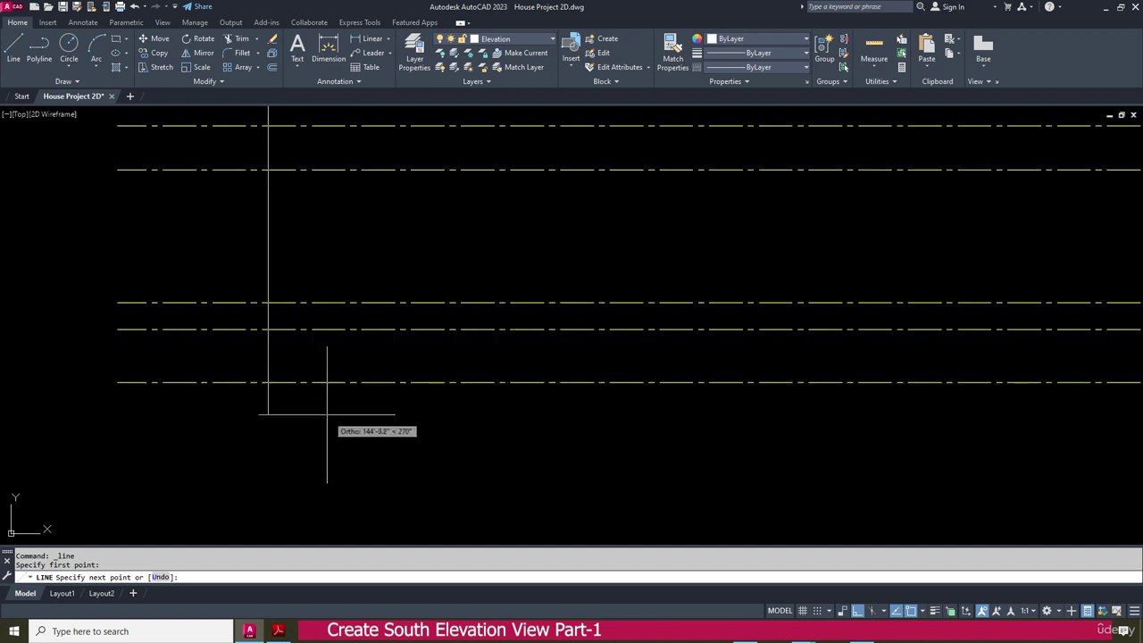
click(268, 328)
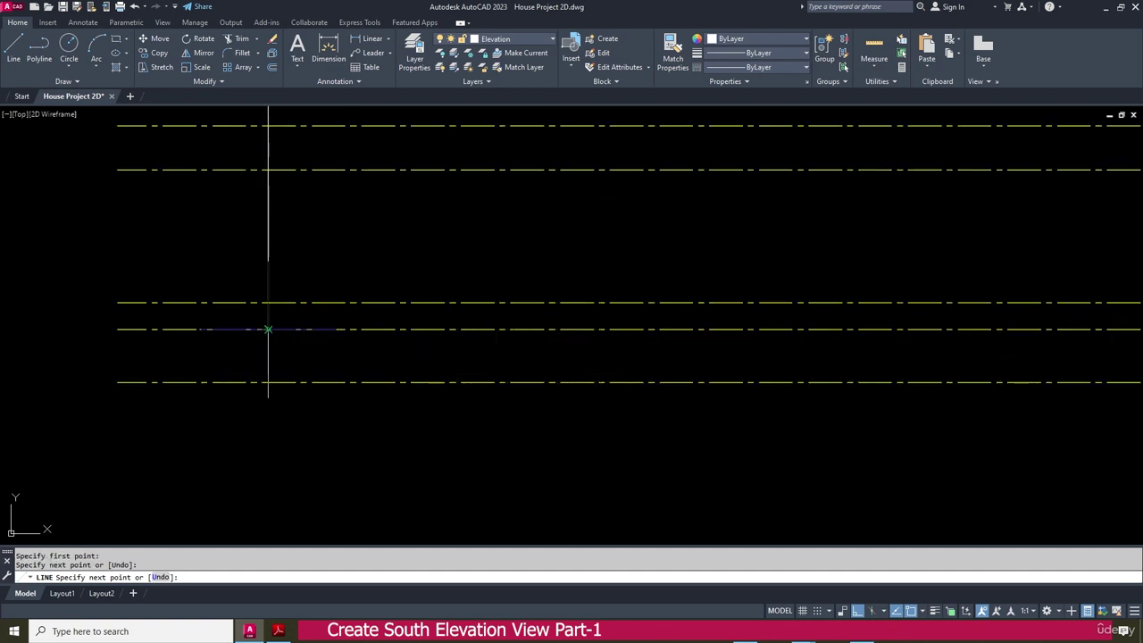
scroll(269, 329, down, 3)
key(Escape)
Copy that line to column 5's right edge and both corners of column 7
scroll(678, 317, up, 2)
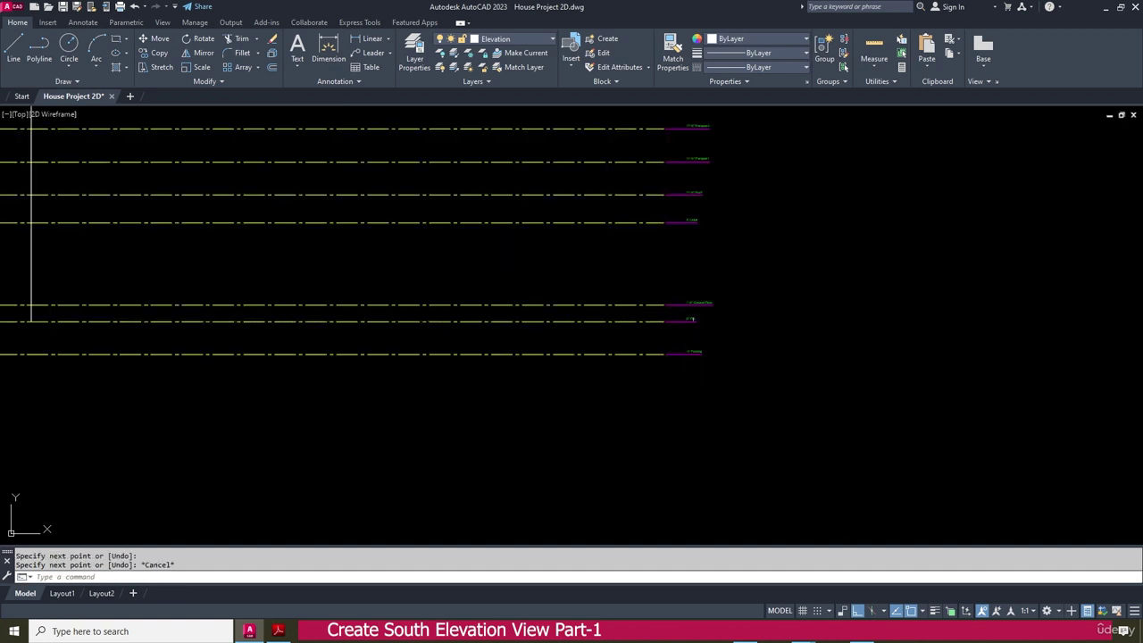
scroll(689, 323, down, 4)
middle_drag(501, 219, 475, 411)
scroll(474, 411, down, 2)
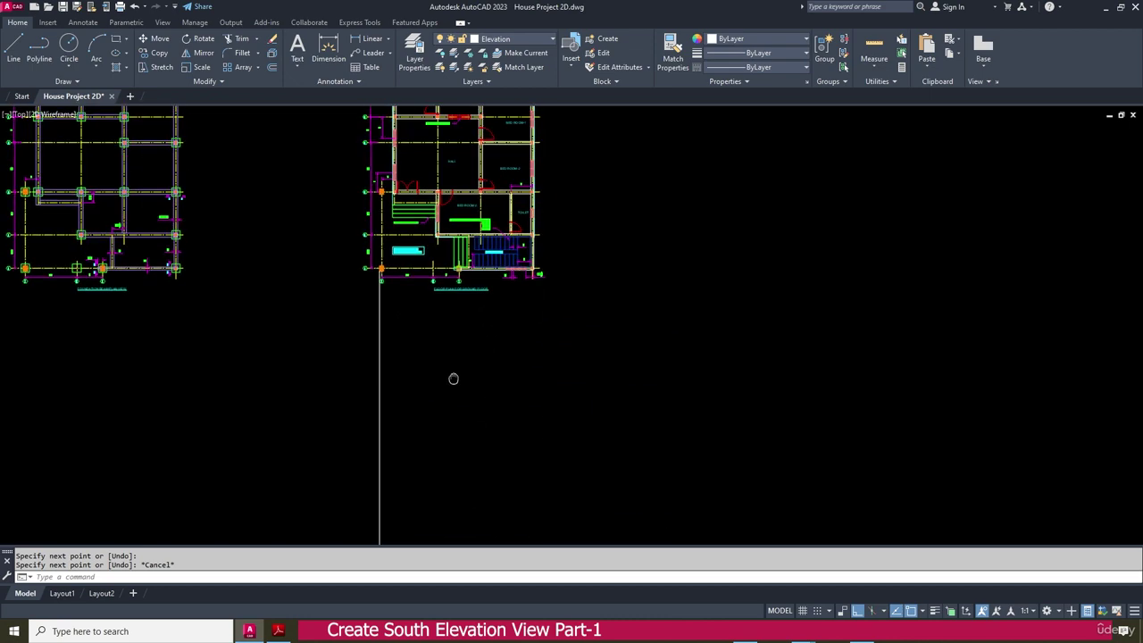
click(412, 361)
click(344, 345)
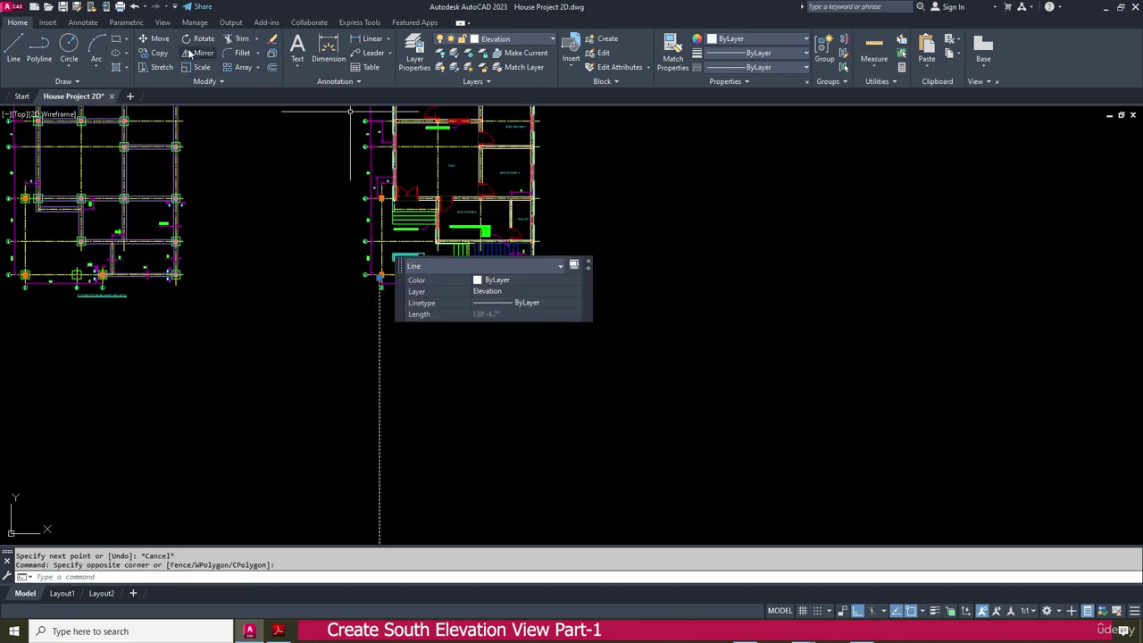
click(150, 54)
scroll(375, 349, up, 10)
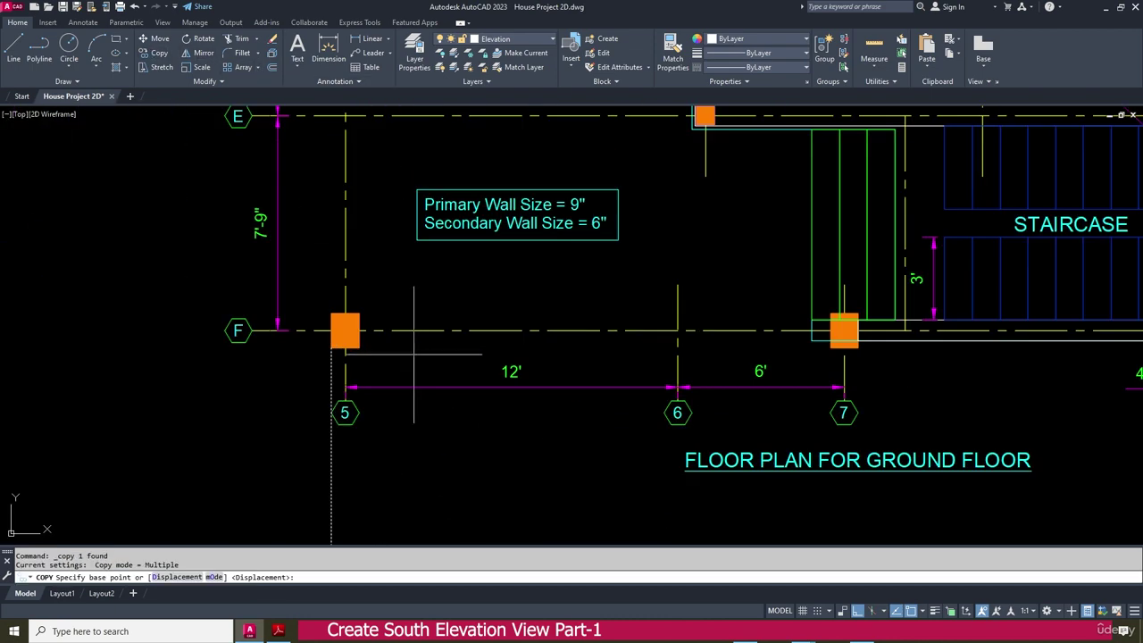
click(247, 332)
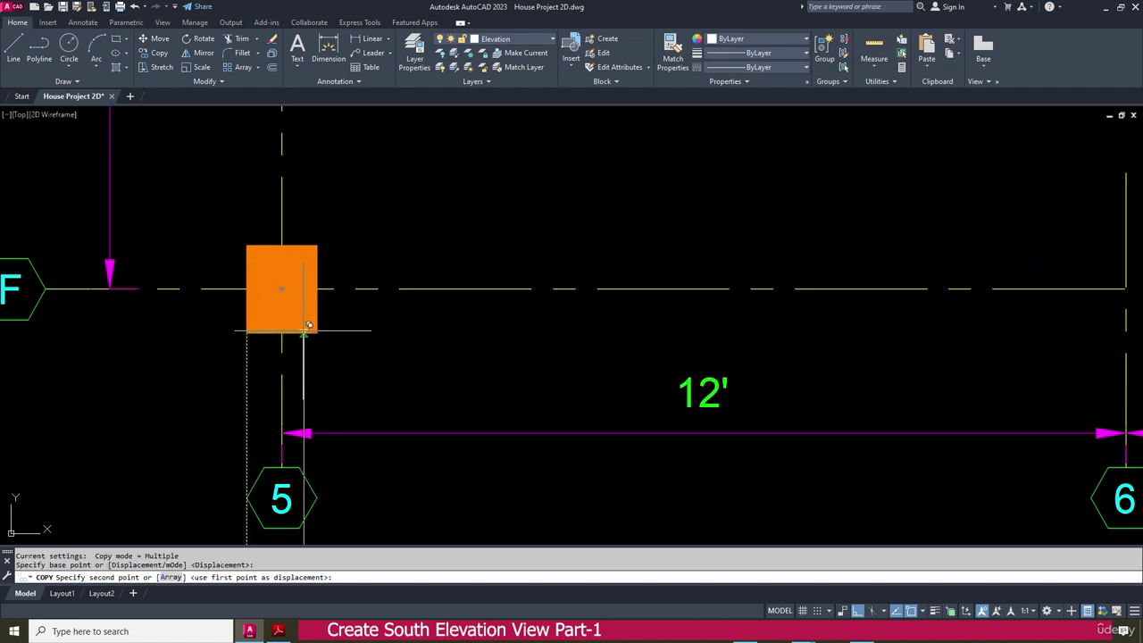
click(316, 331)
scroll(429, 326, down, 4)
scroll(665, 332, up, 4)
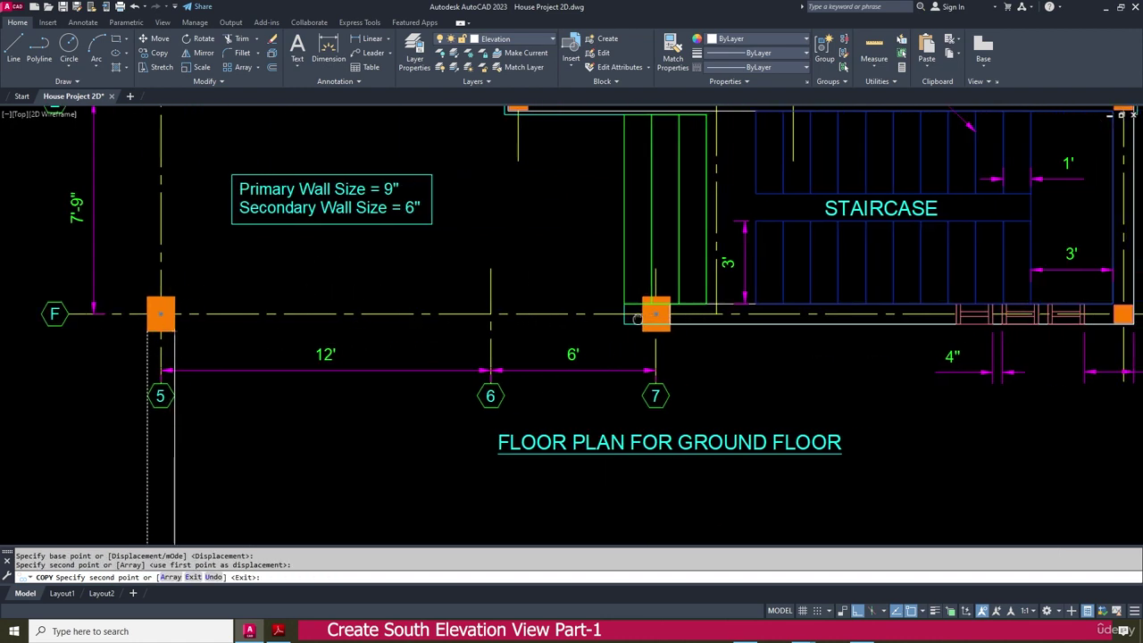
click(595, 311)
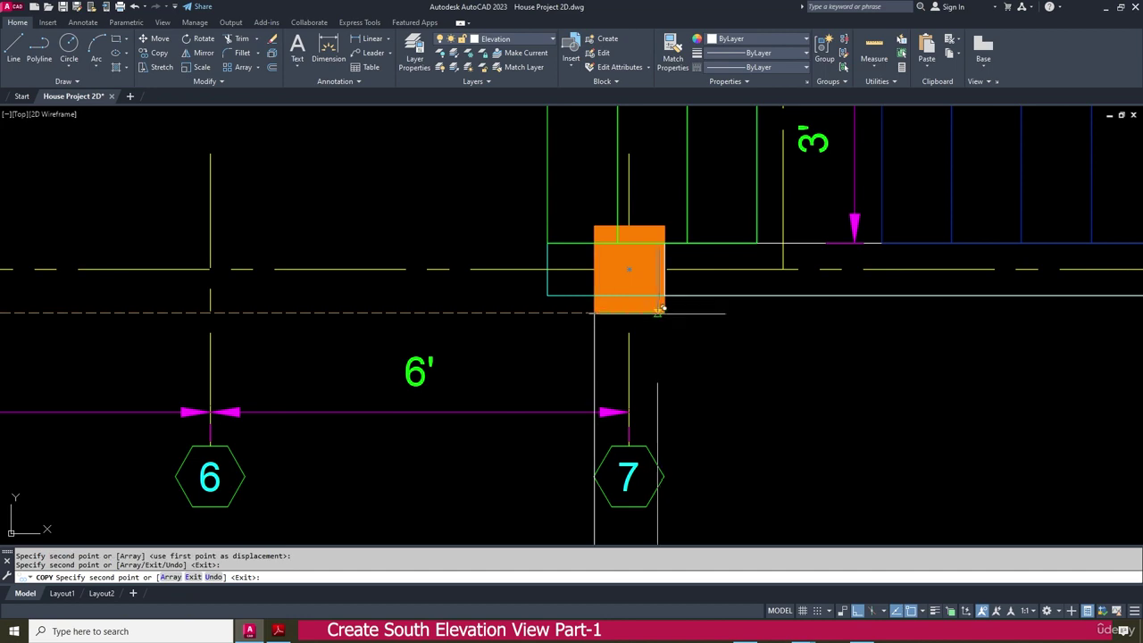
click(665, 311)
scroll(666, 309, down, 5)
key(Escape)
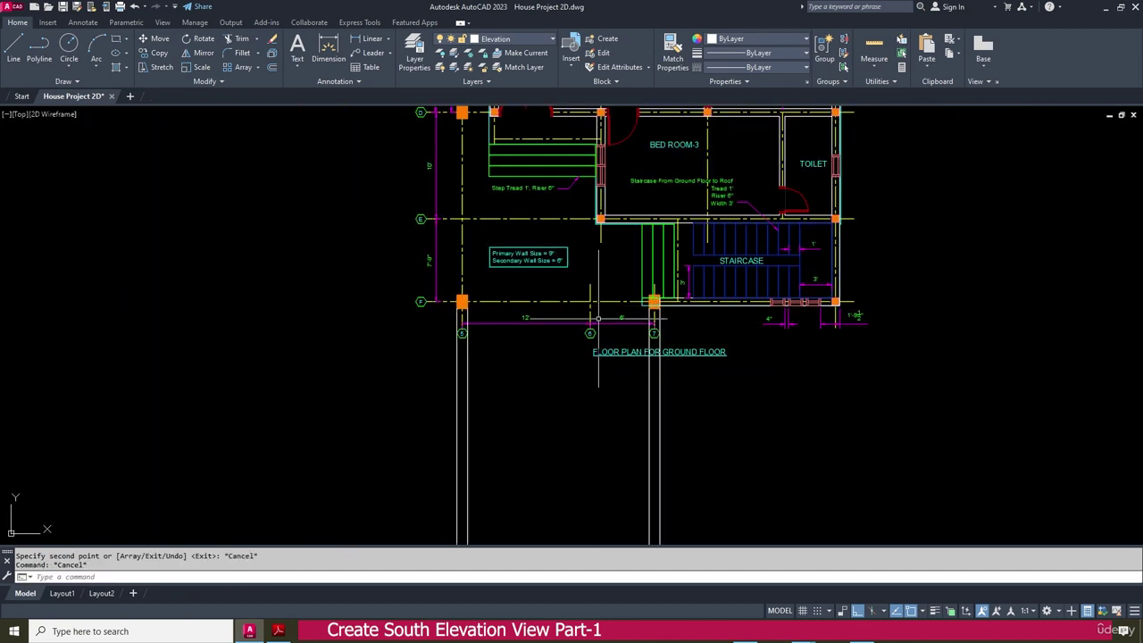
scroll(735, 399, down, 2)
scroll(679, 295, down, 2)
scroll(631, 230, up, 6)
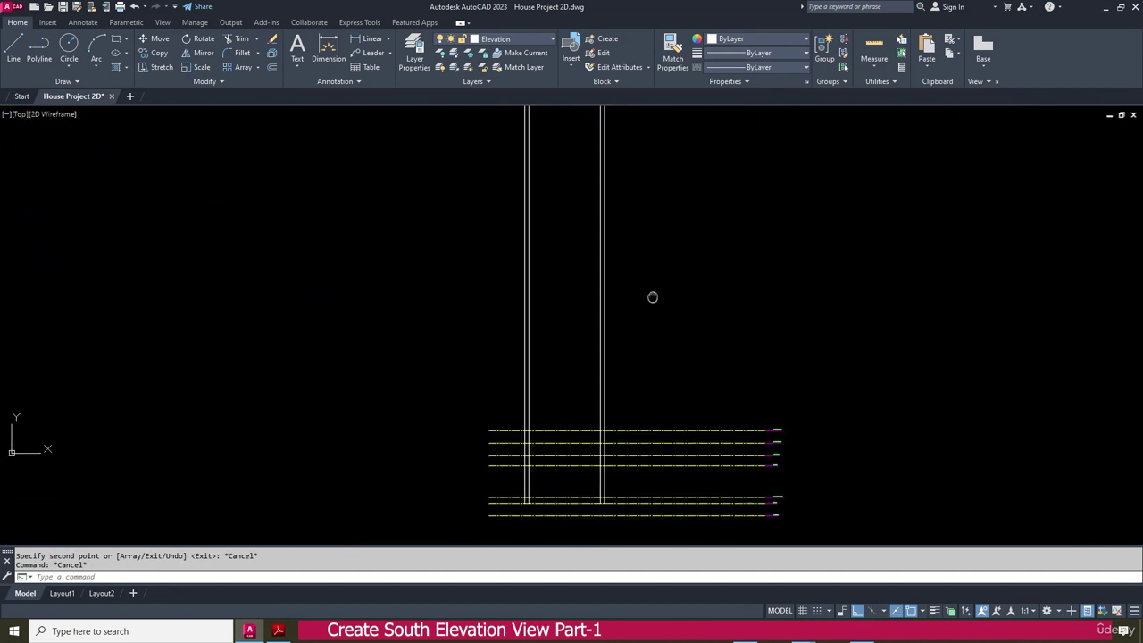
scroll(770, 427, up, 6)
scroll(777, 404, down, 4)
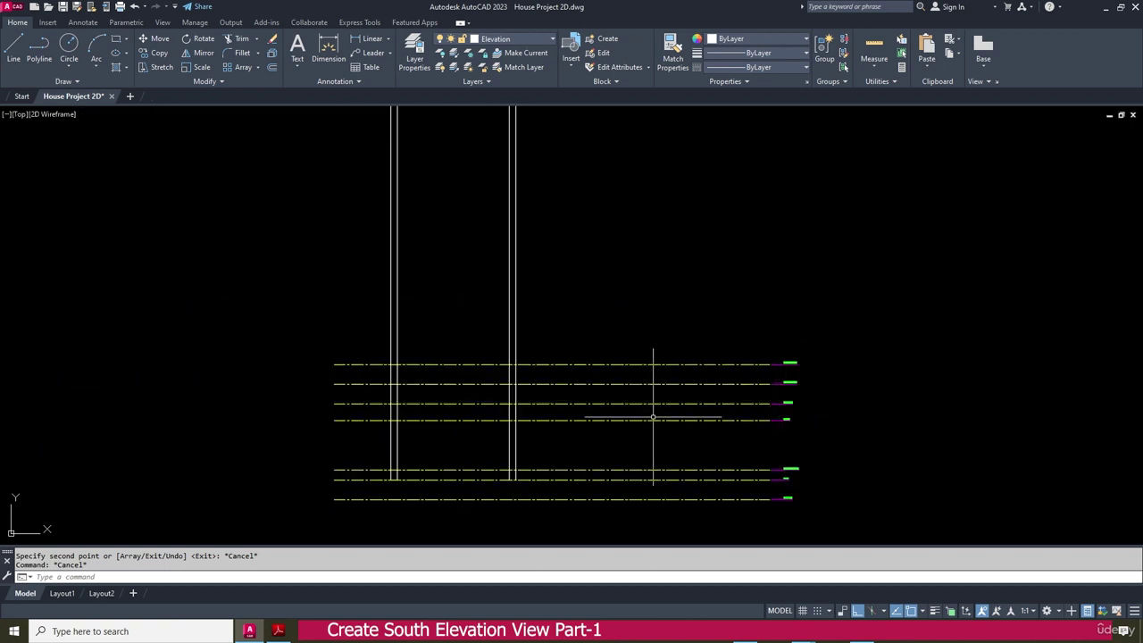
click(278, 632)
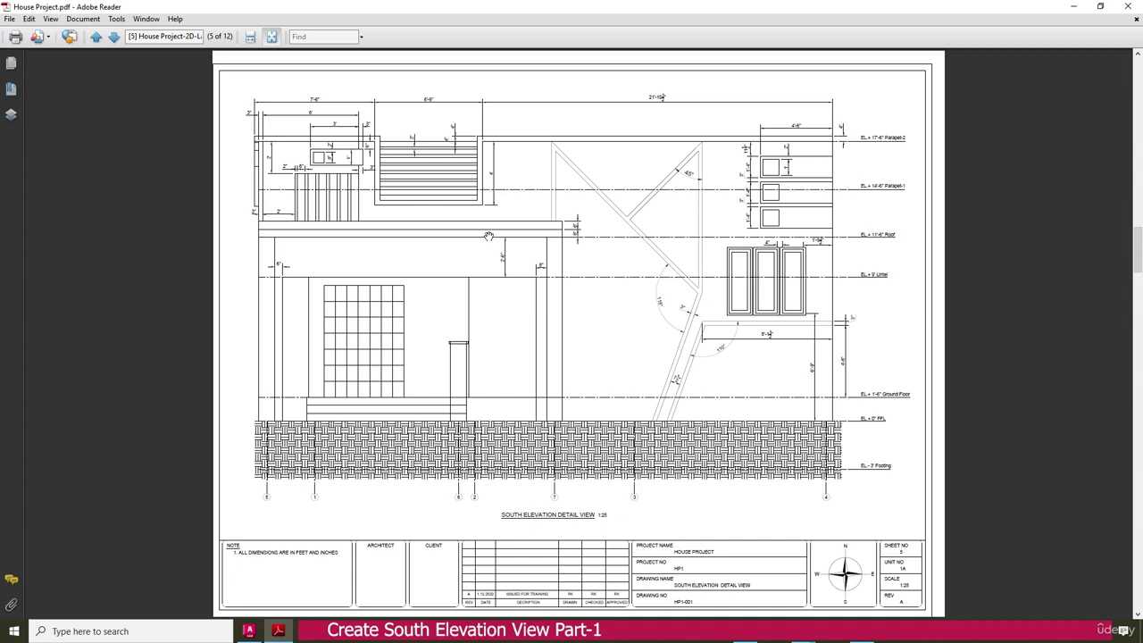
Offset the level line upward by 6 twice to create two new level lines
click(249, 631)
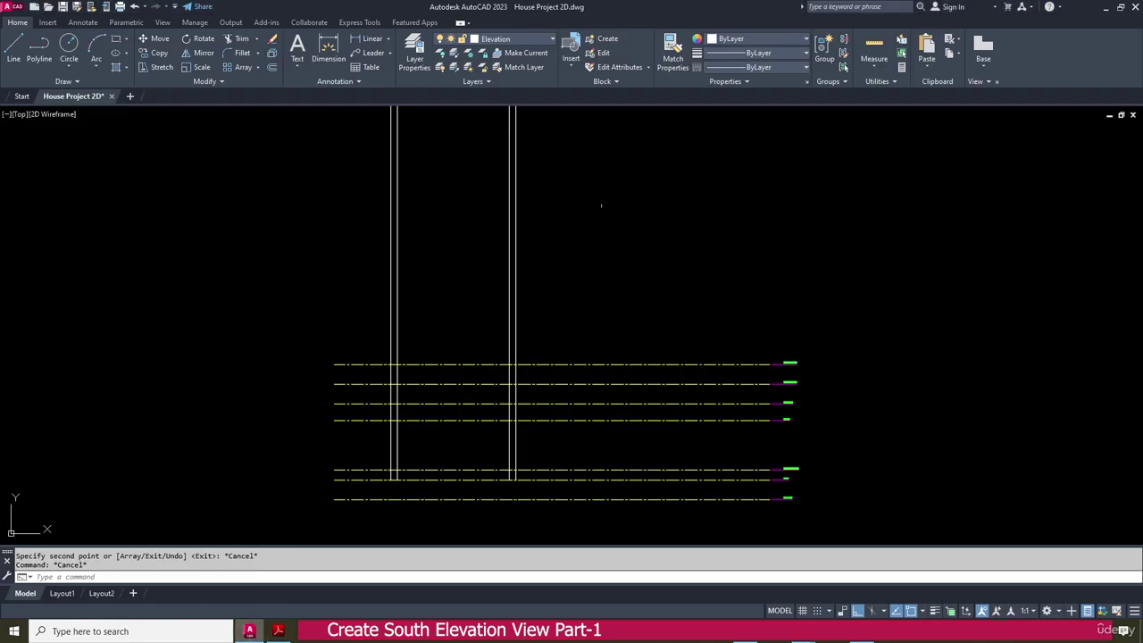
scroll(451, 395, up, 2)
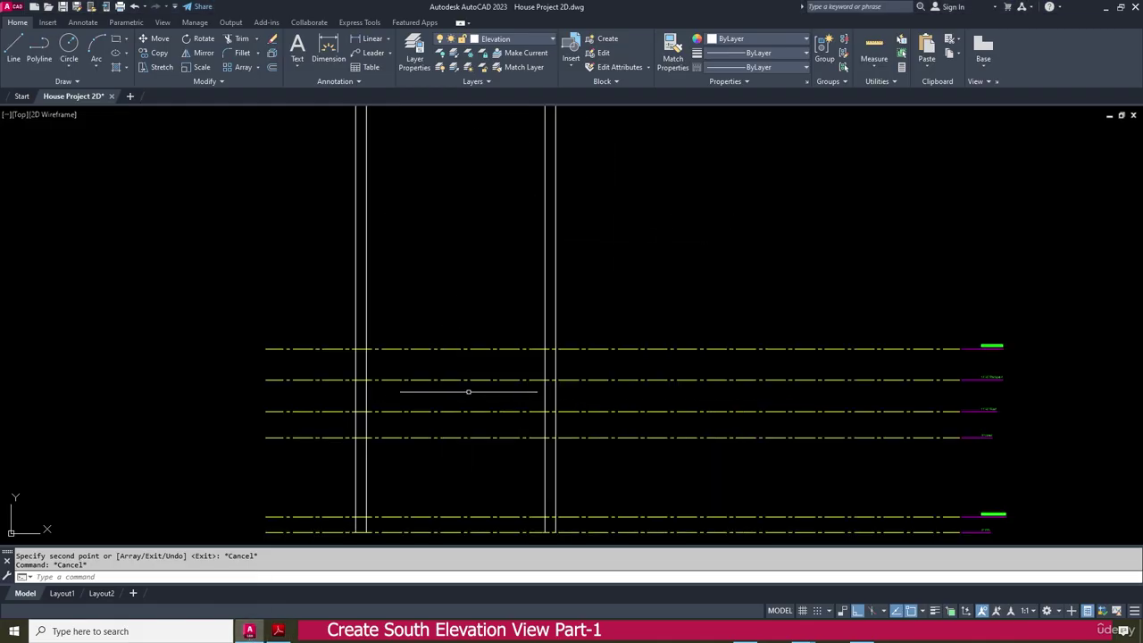
click(271, 67)
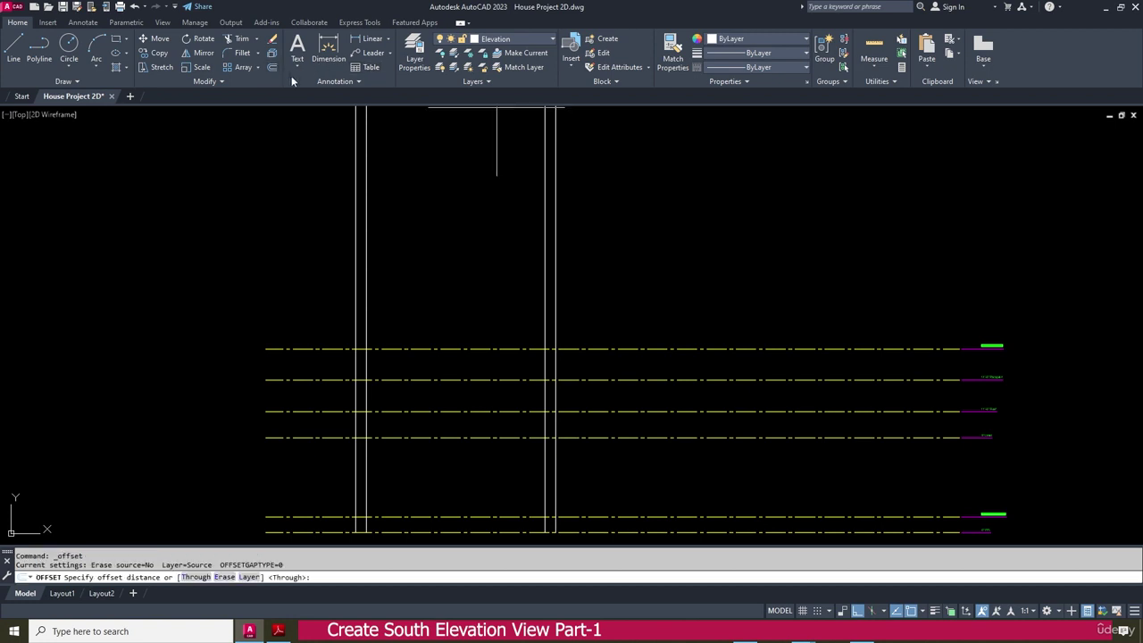
text(6)
key(Return)
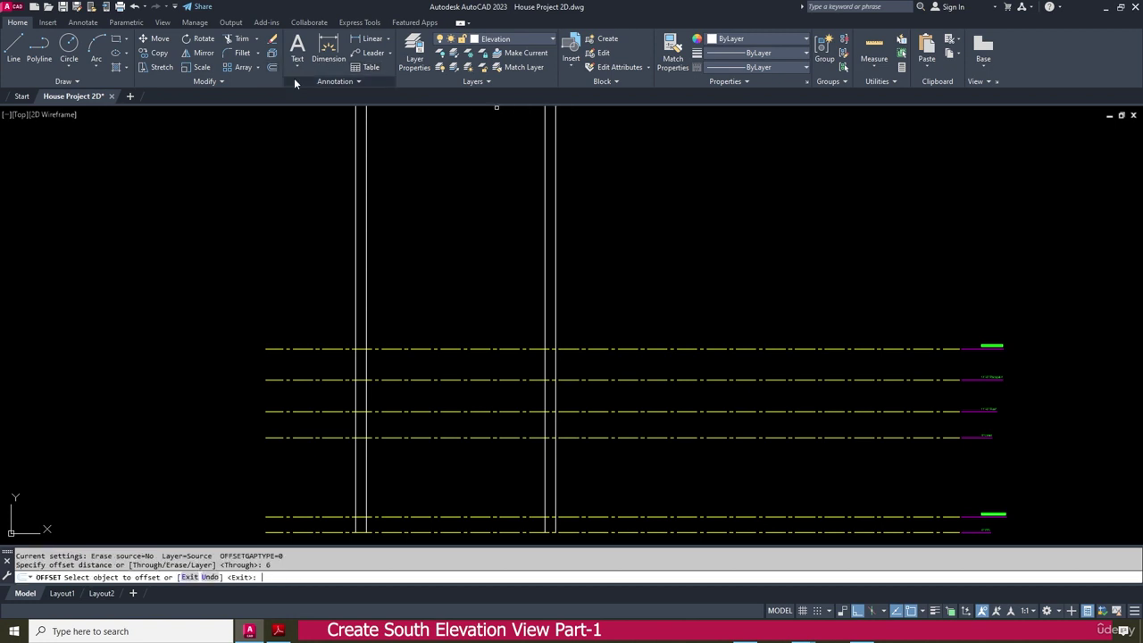
scroll(982, 422, up, 3)
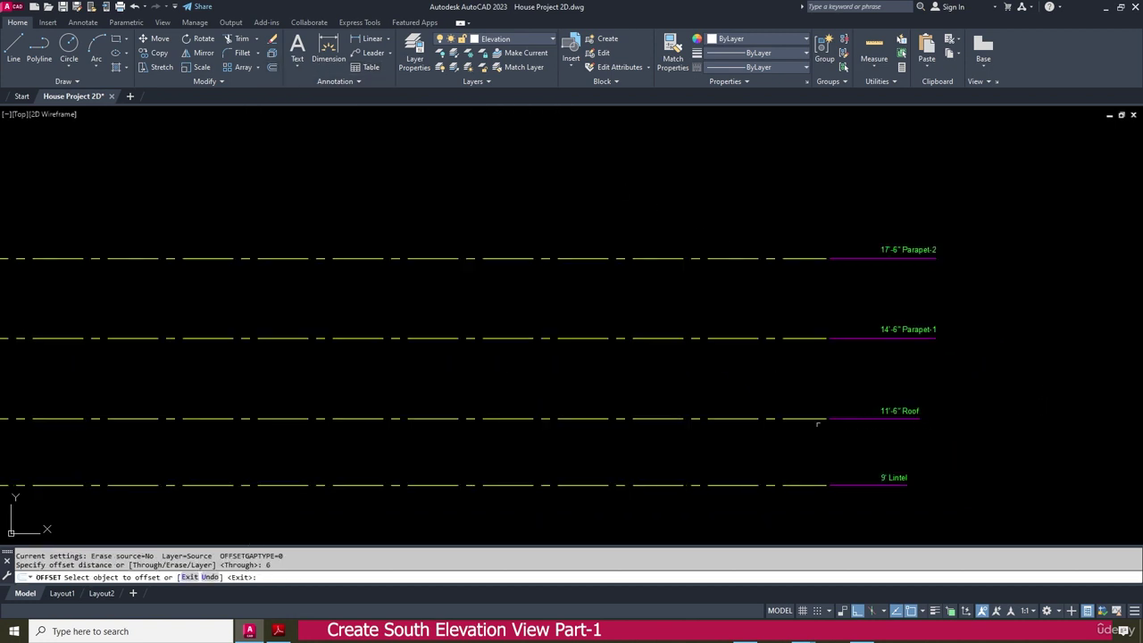
scroll(356, 437, down, 2)
scroll(268, 420, up, 2)
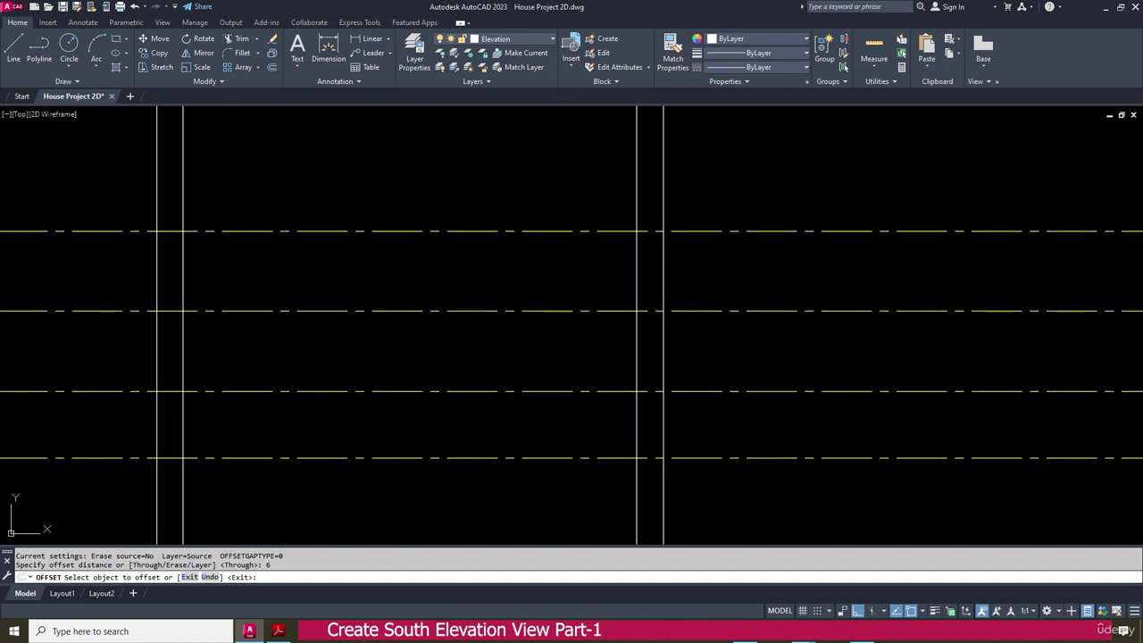
click(613, 391)
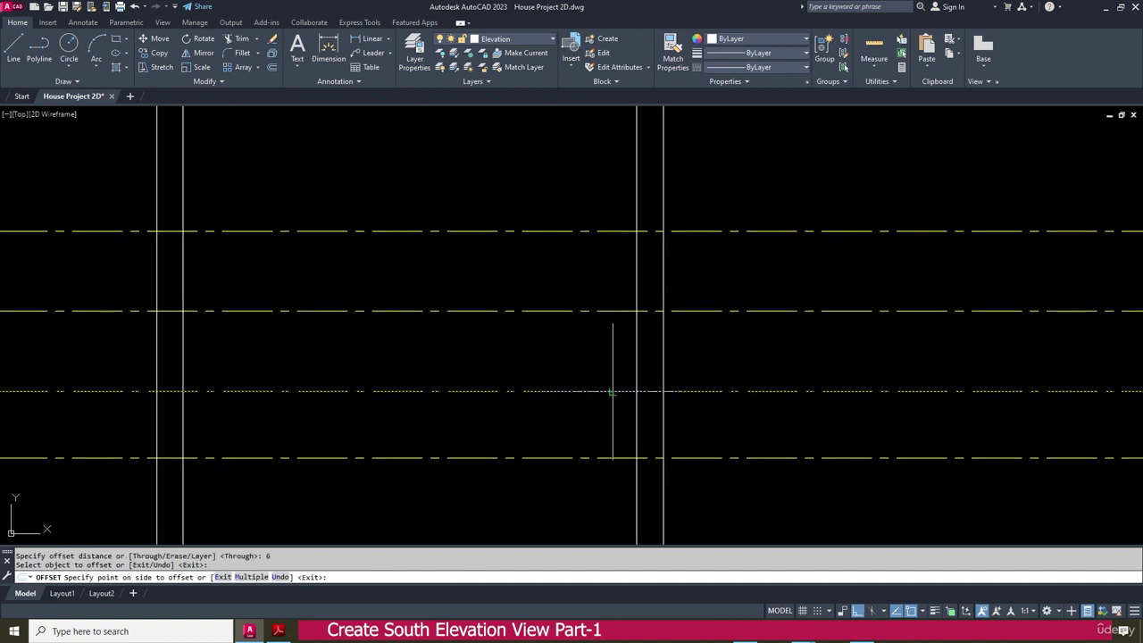
click(586, 332)
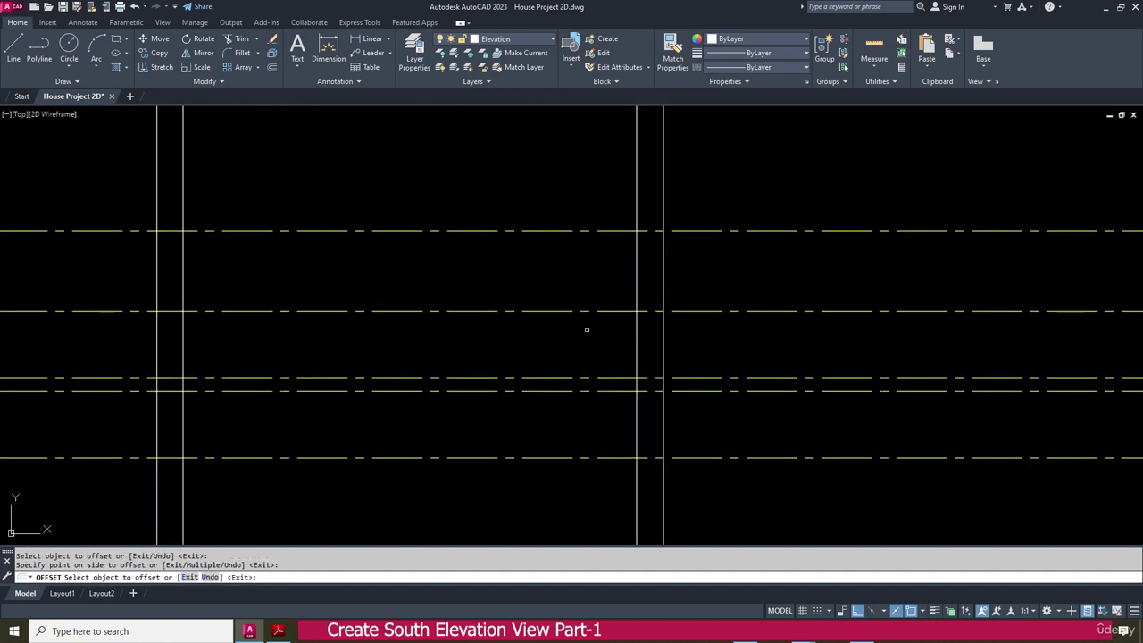
click(622, 378)
click(597, 334)
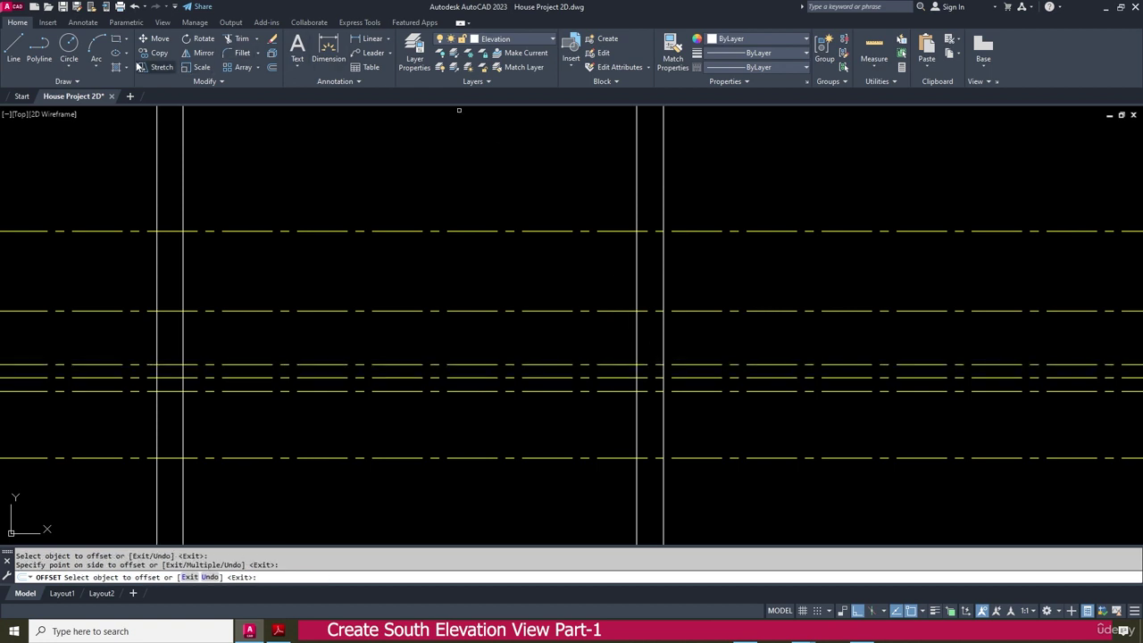
Draw two stacked thin slab rectangles spanning from the left wall to the right wall
click(116, 39)
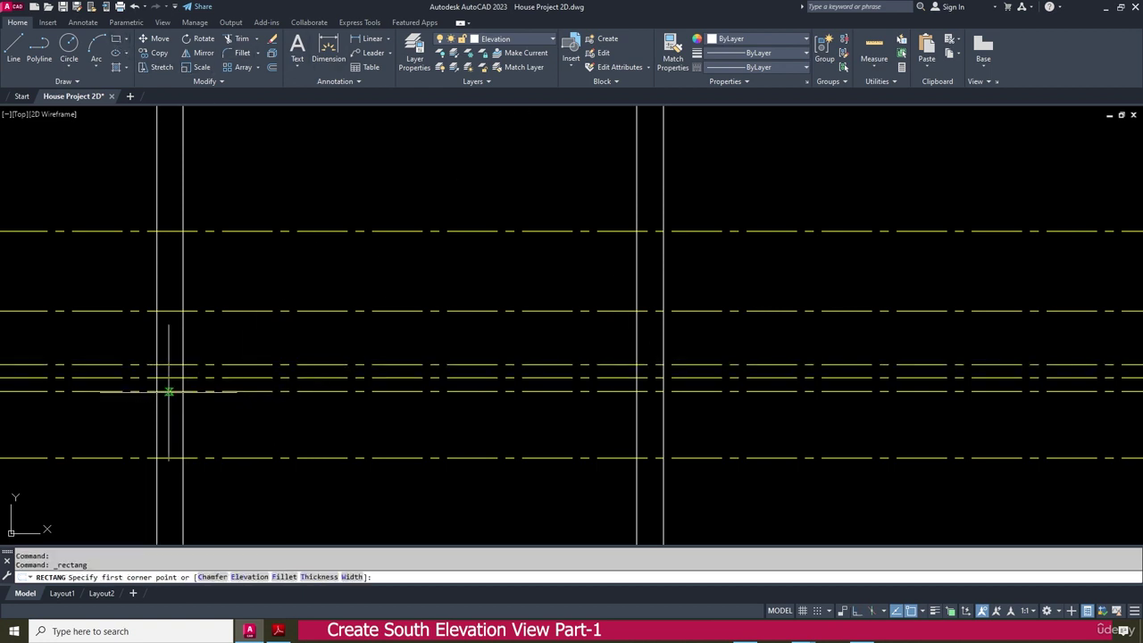
click(157, 390)
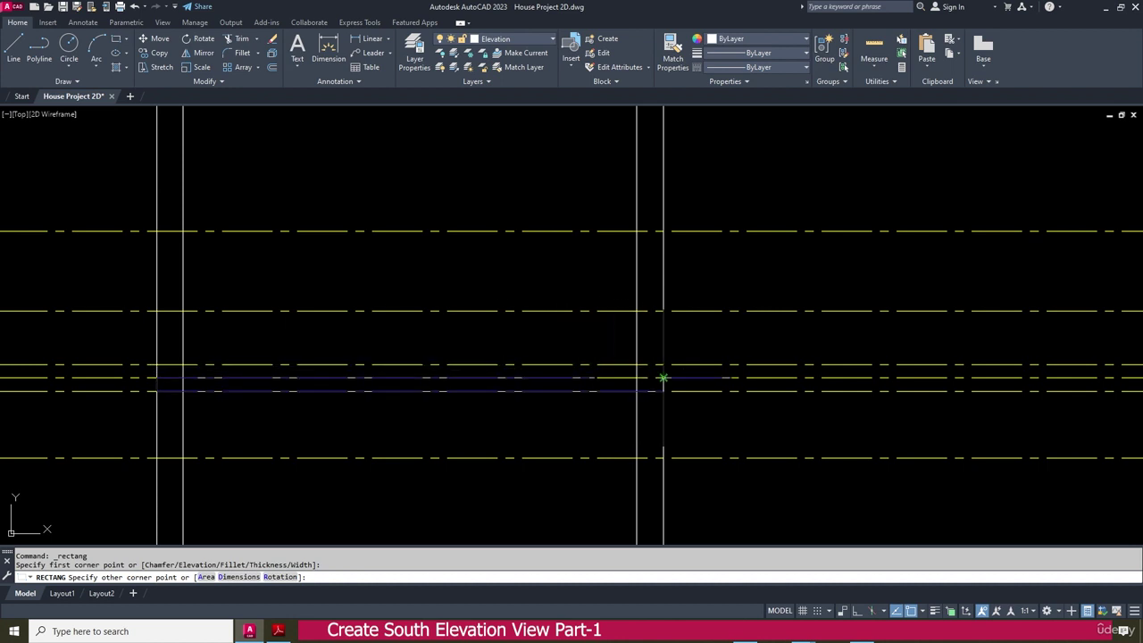
click(664, 378)
key(Return)
click(157, 377)
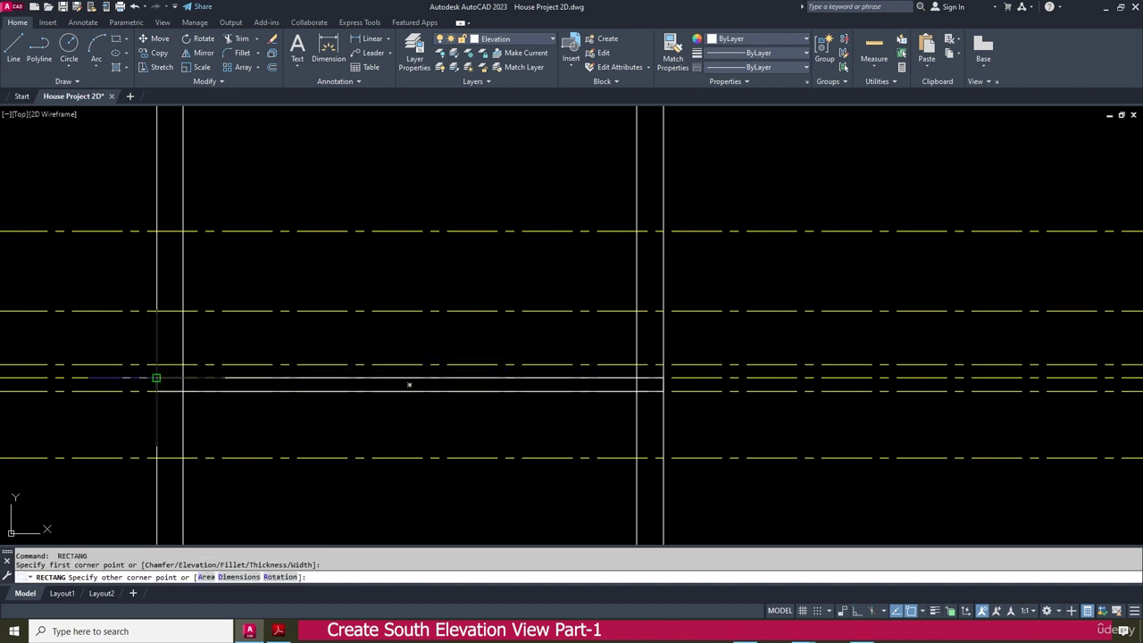
click(664, 364)
Delete the two yellow centre lines
click(732, 351)
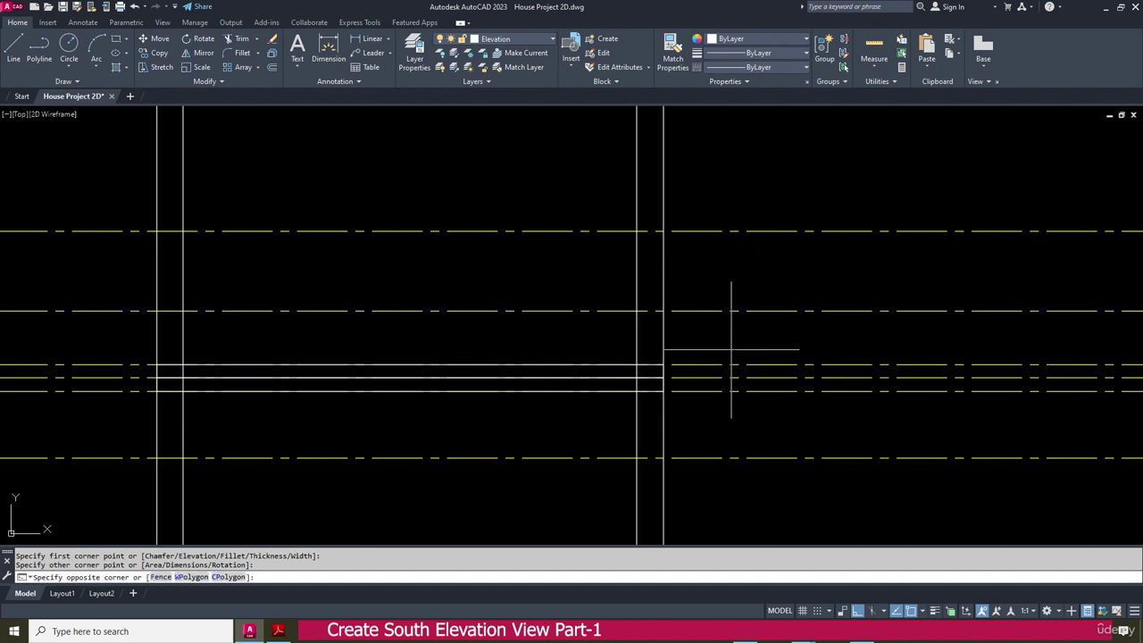
click(702, 384)
key(Delete)
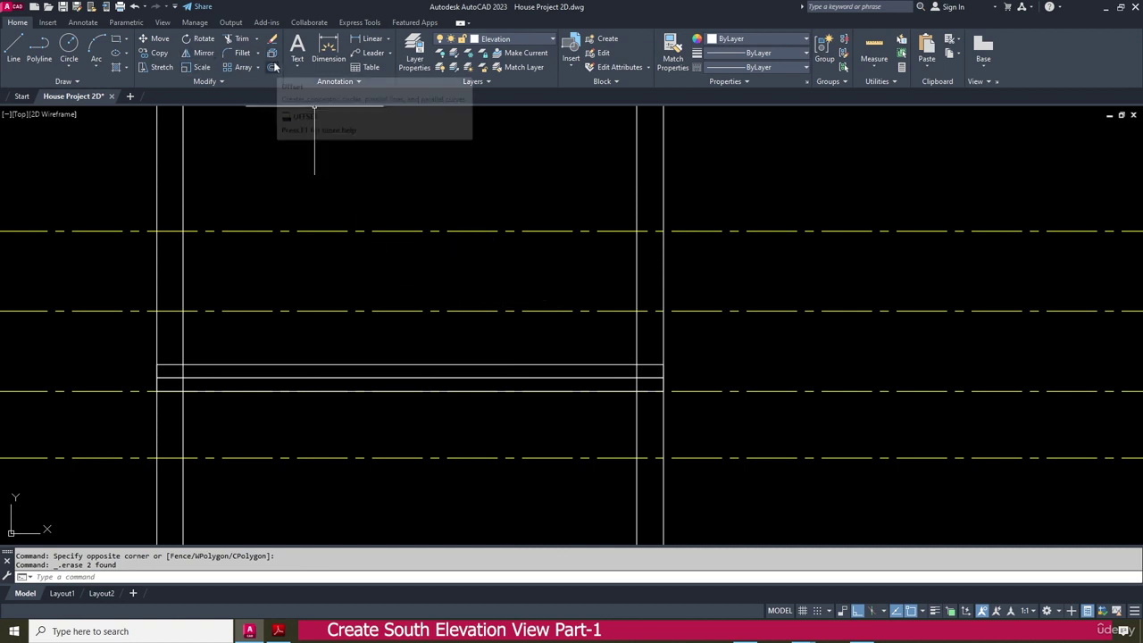
Trim the wall lines between the two level lines
click(238, 39)
click(656, 306)
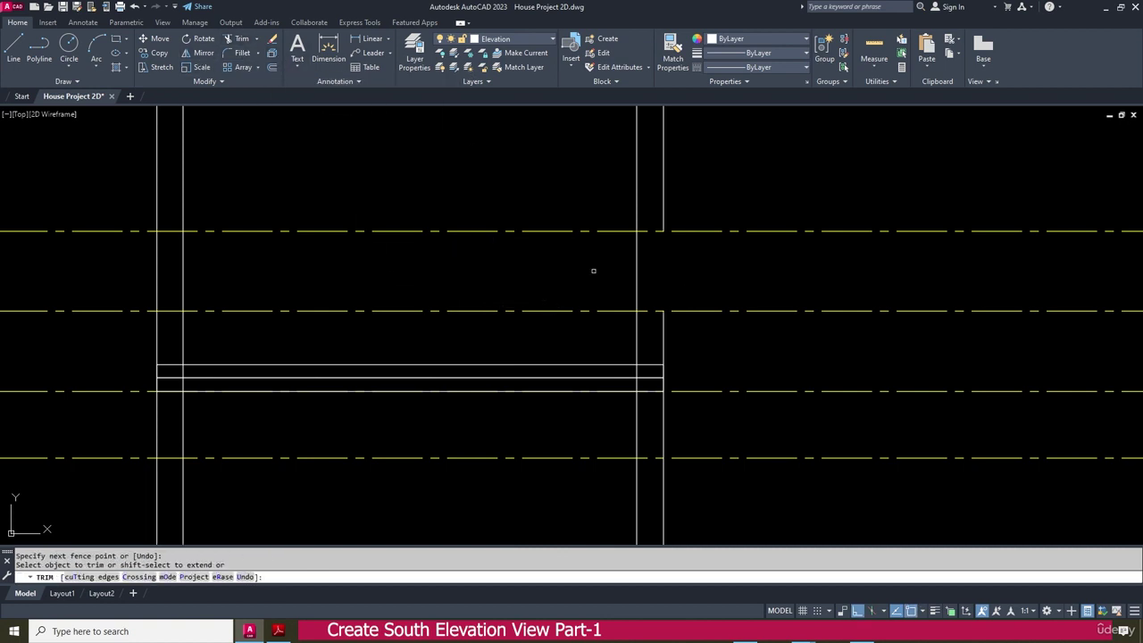
click(756, 255)
key(Return)
key(Escape)
key(Escape)
Stretch the lower wall lines up to the slab's underside
click(161, 67)
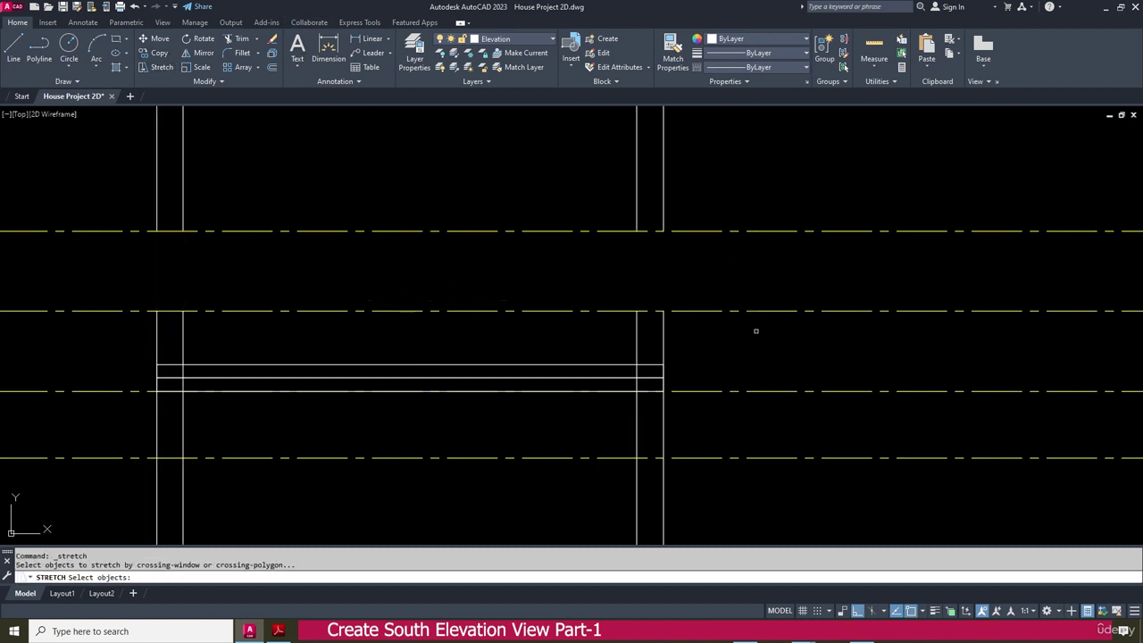
click(709, 275)
click(153, 315)
key(Return)
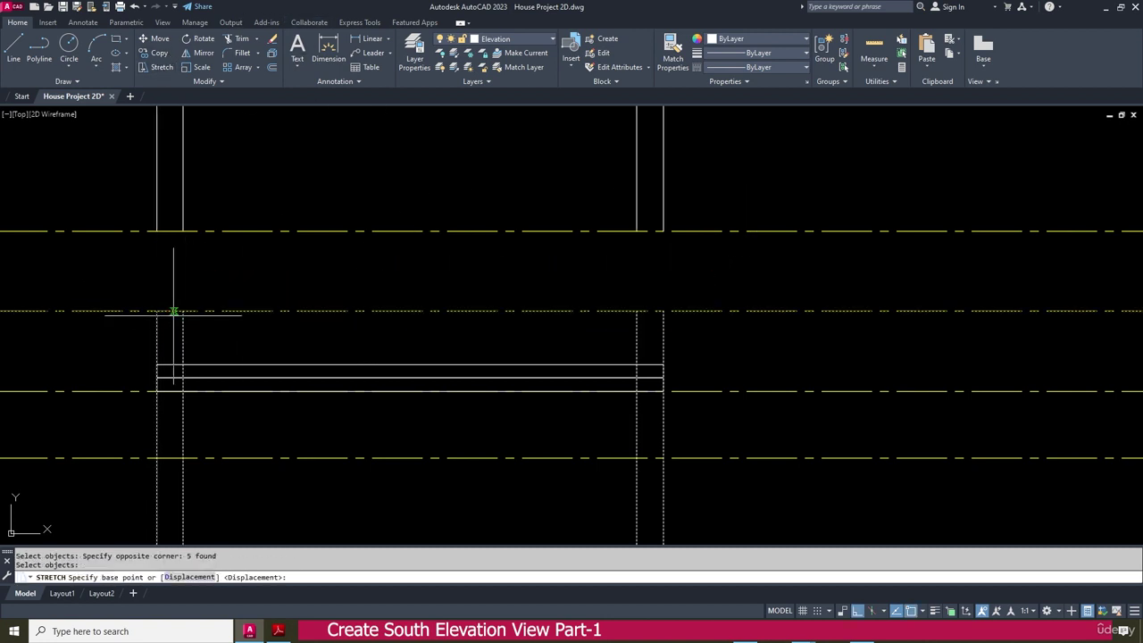
click(184, 312)
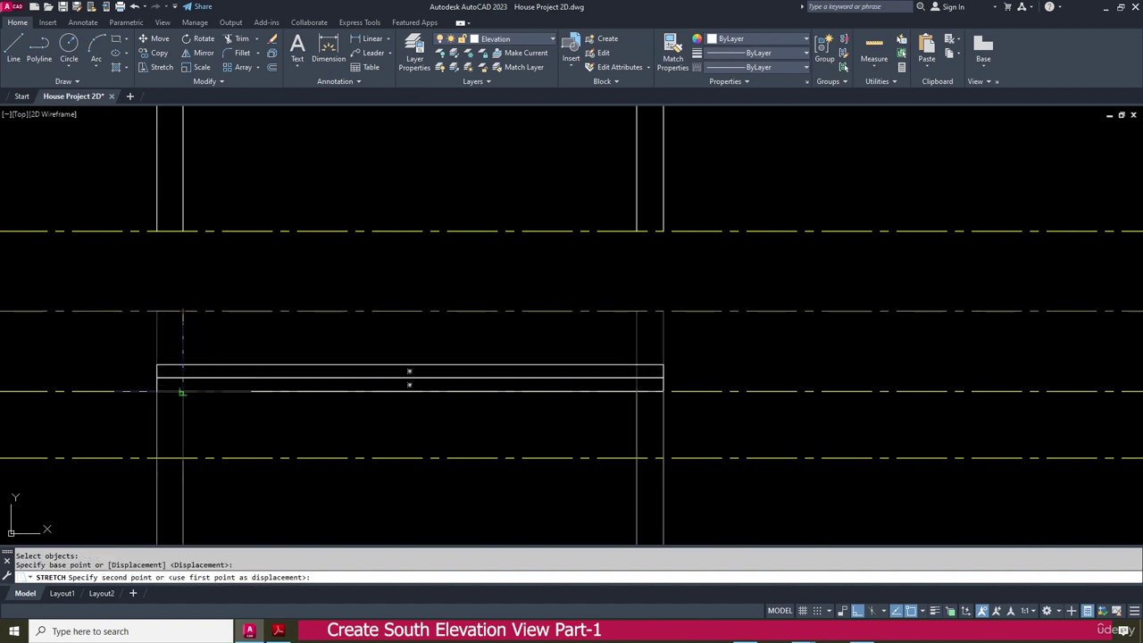
click(185, 389)
scroll(411, 303, down, 6)
scroll(449, 296, up, 2)
Delete the four upper wall lines
middle_drag(448, 297, 438, 366)
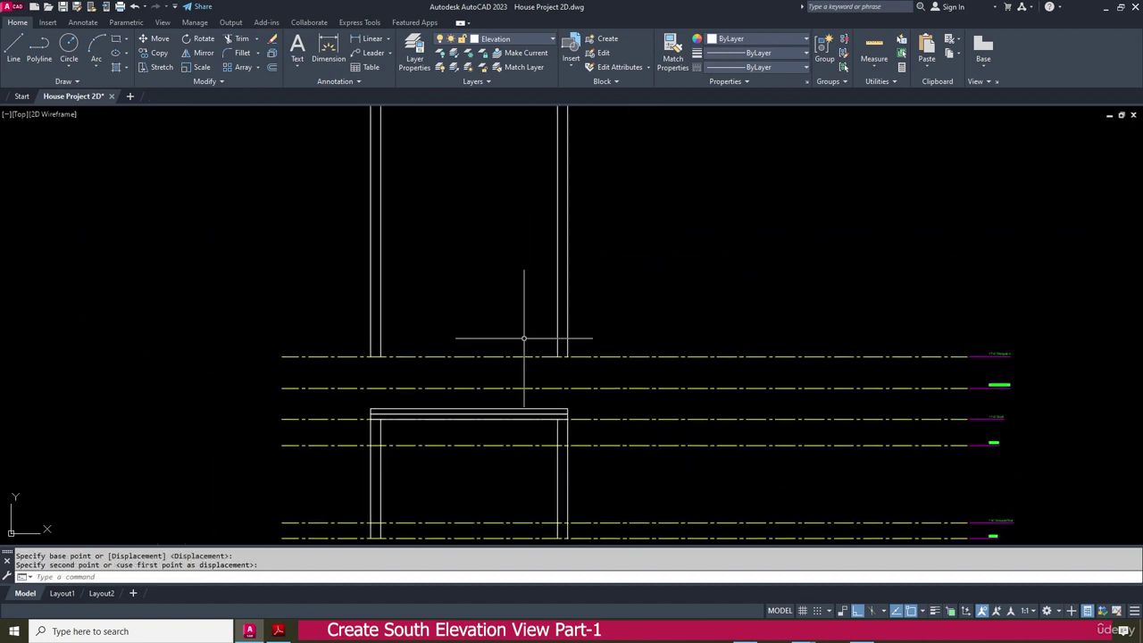
click(670, 259)
click(286, 241)
key(Delete)
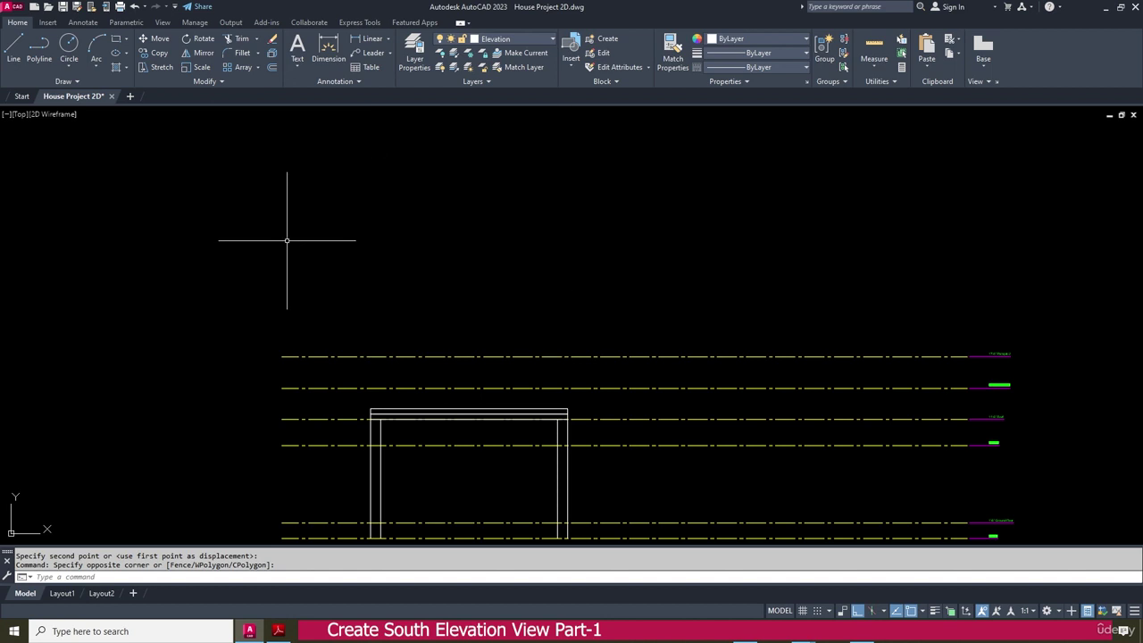
Draw a short line from the right wall's corner to the lower-right corner
middle_drag(500, 396, 488, 321)
scroll(349, 432, up, 2)
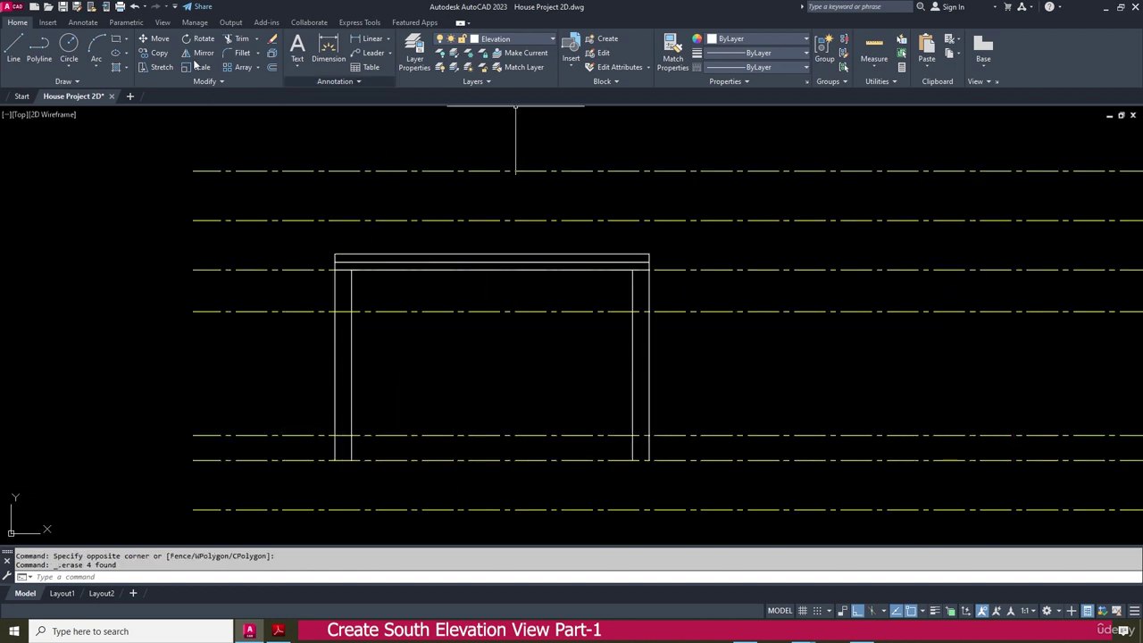
click(13, 49)
scroll(334, 461, up, 4)
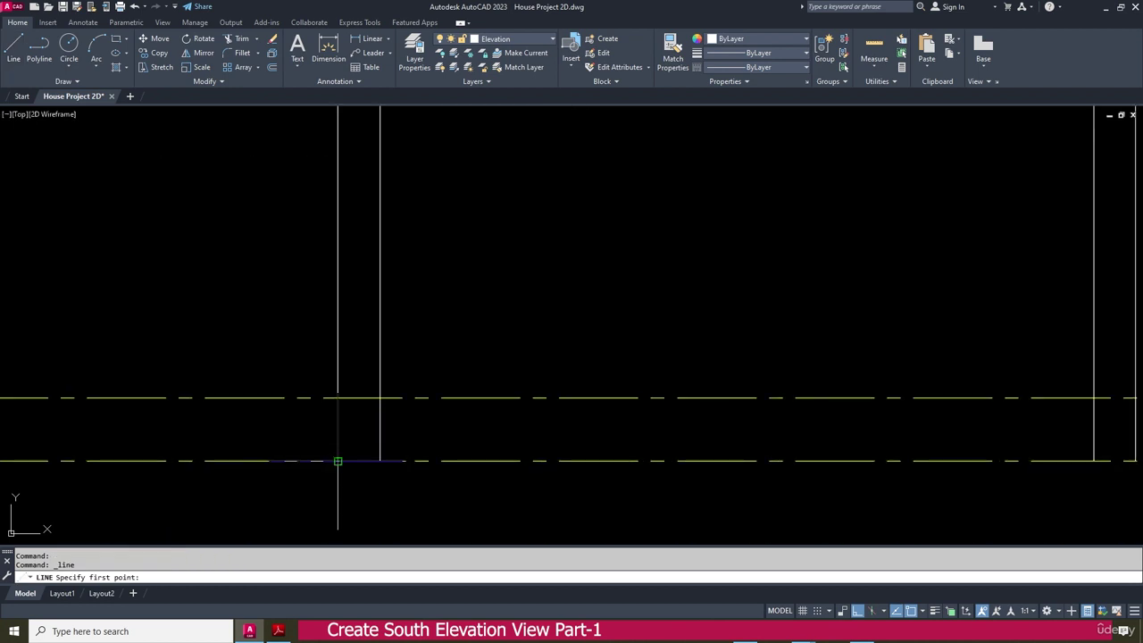
click(337, 460)
key(Escape)
scroll(366, 420, down, 3)
scroll(804, 420, up, 3)
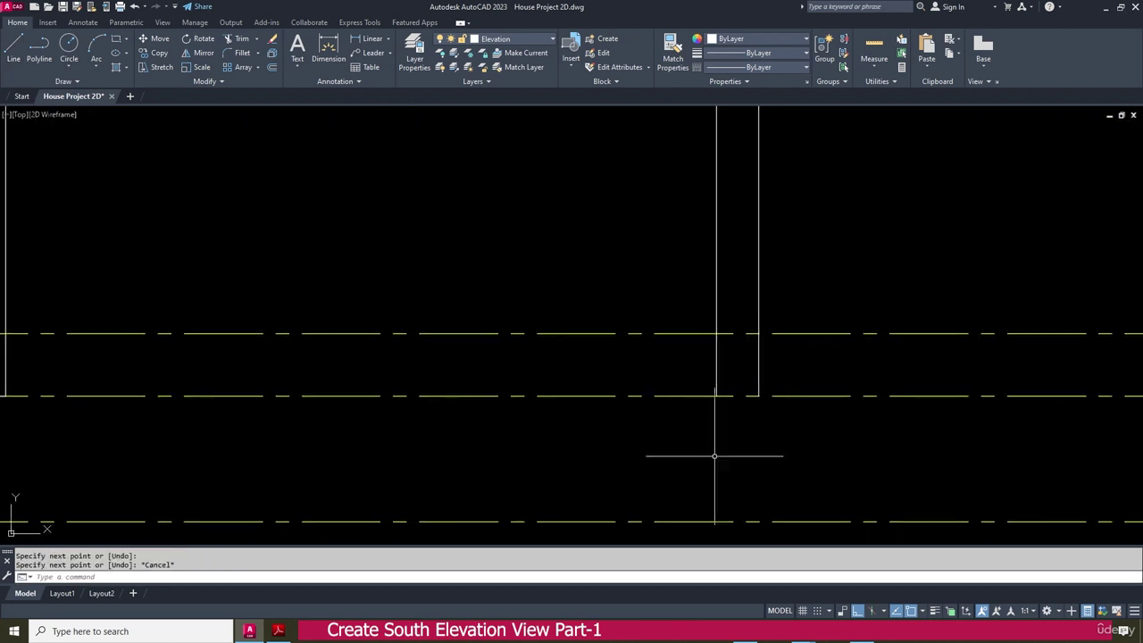
key(space)
click(716, 394)
click(759, 395)
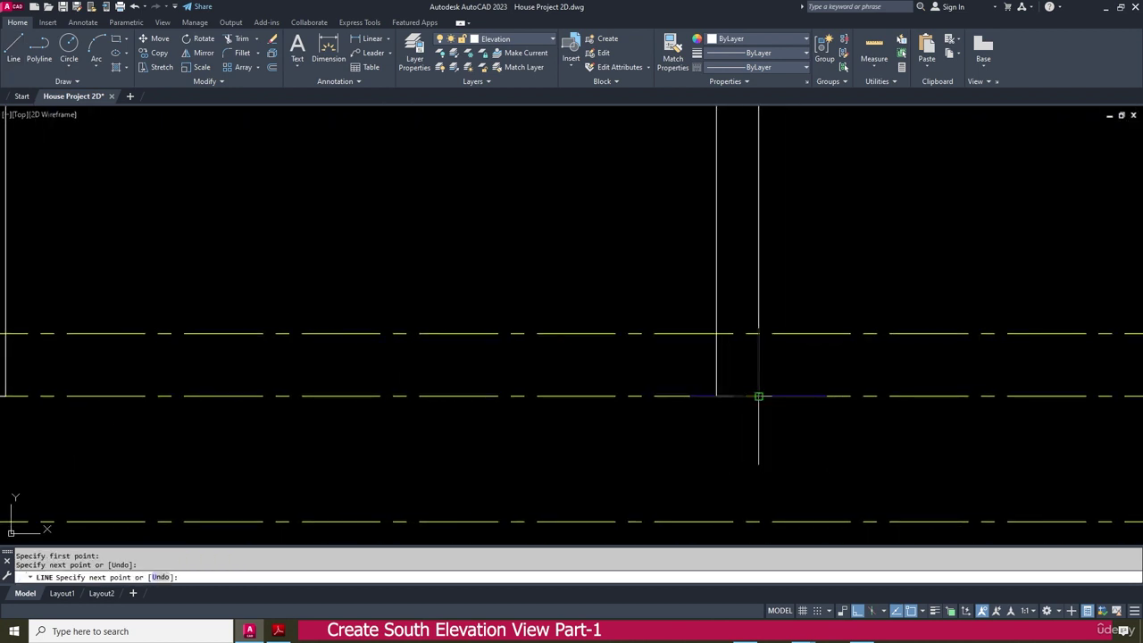
key(Escape)
scroll(620, 396, down, 4)
scroll(576, 359, down, 2)
middle_drag(576, 360, 558, 371)
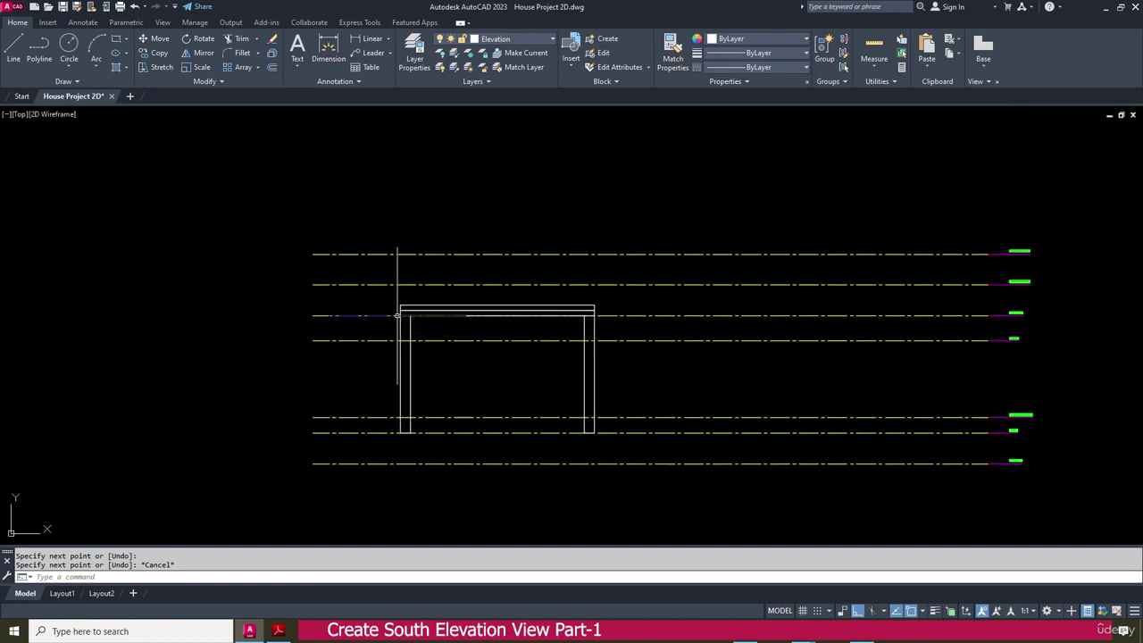
click(278, 631)
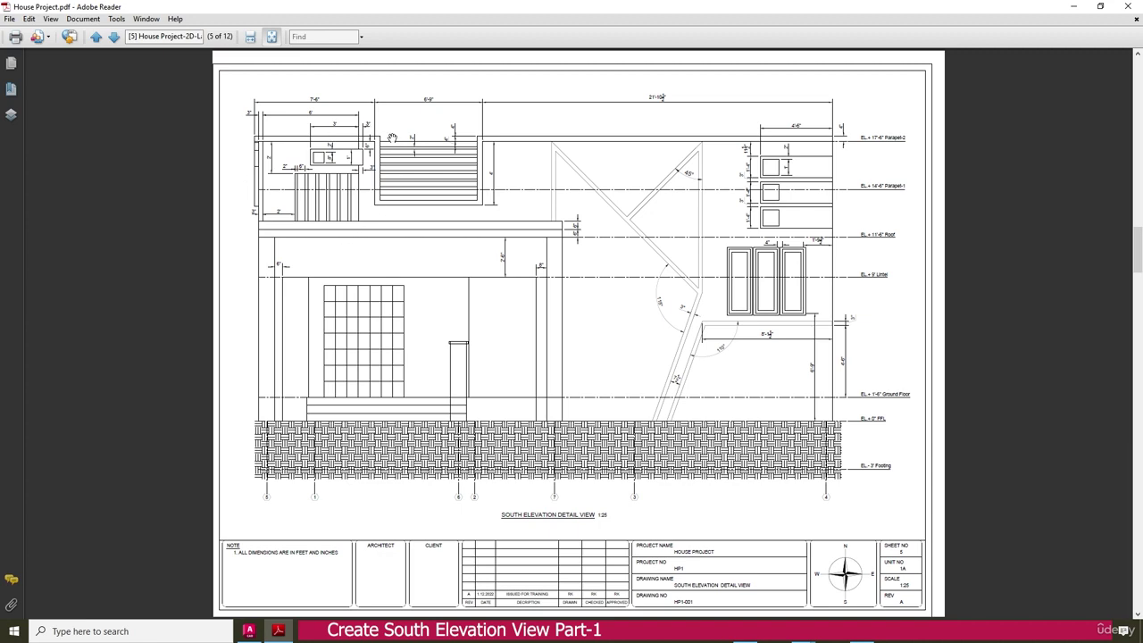
Zoom into the South Elevation sheet to read the upper-level dimensions, then return to AutoCAD
ctrl+scroll(230, 104, up, 2)
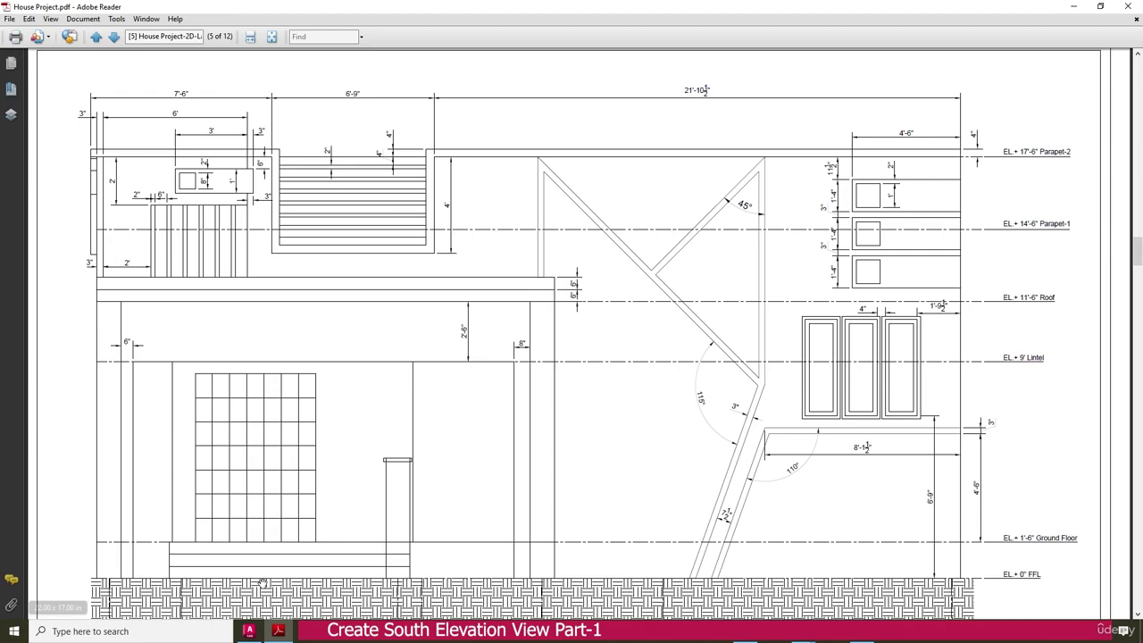
click(250, 630)
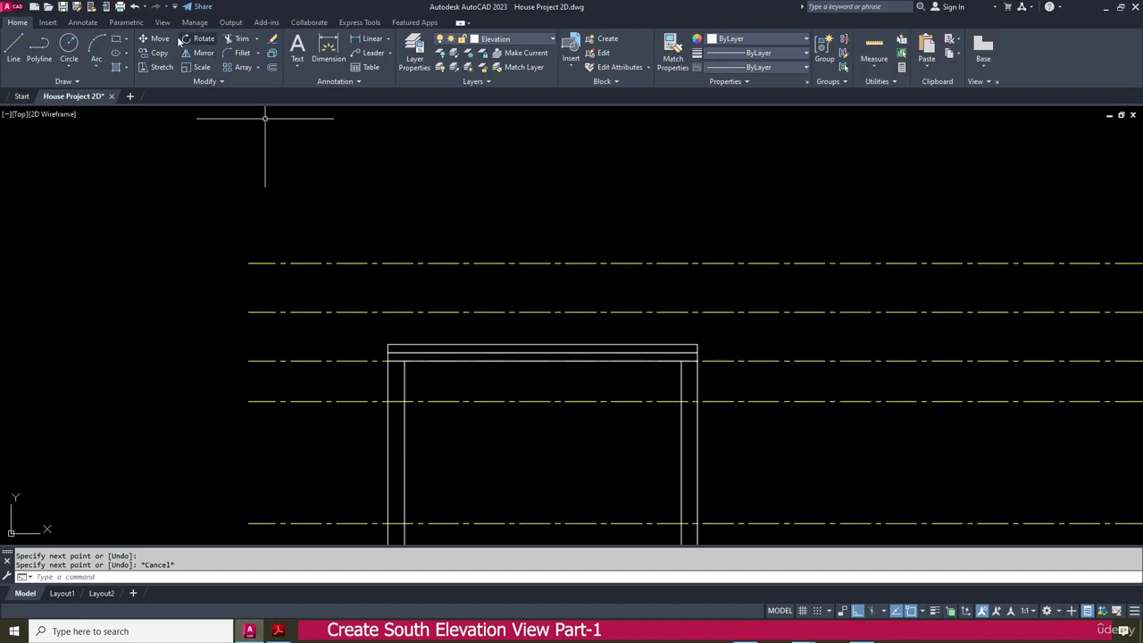
Draw a line from the slab's top-left corner up to the upper level line and along it
click(15, 49)
scroll(384, 340, up, 2)
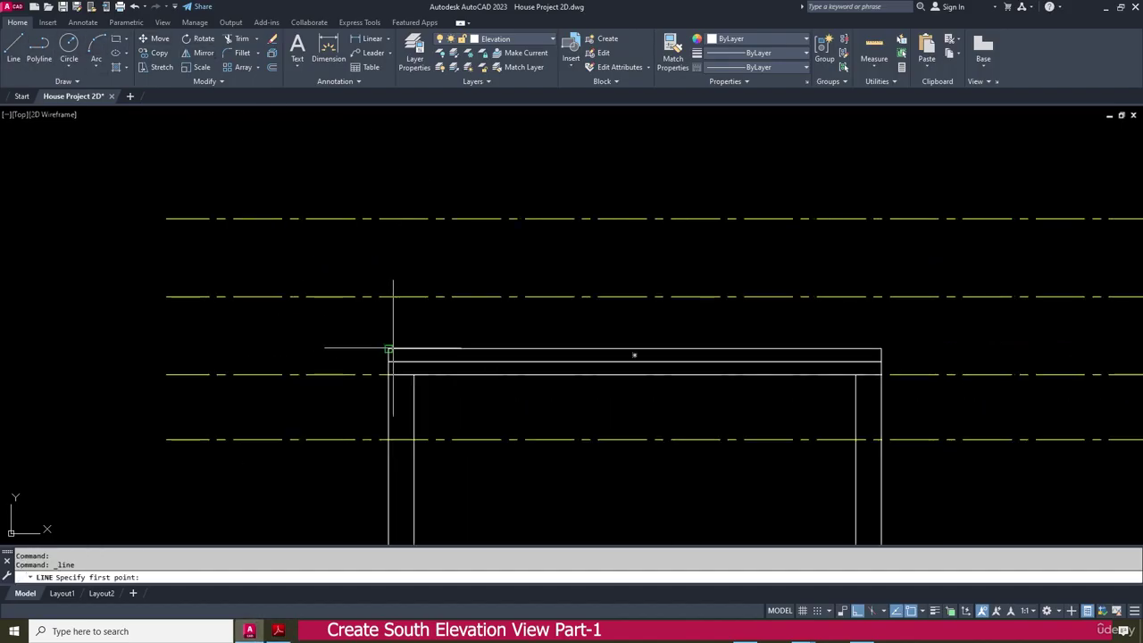
click(388, 349)
click(385, 219)
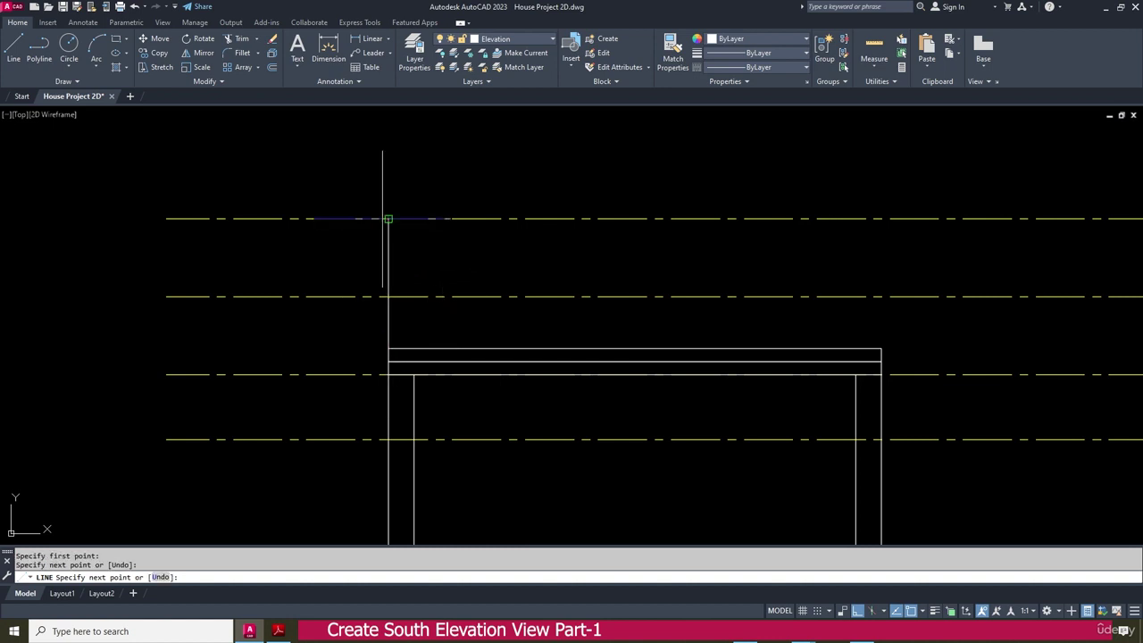
scroll(386, 221, down, 2)
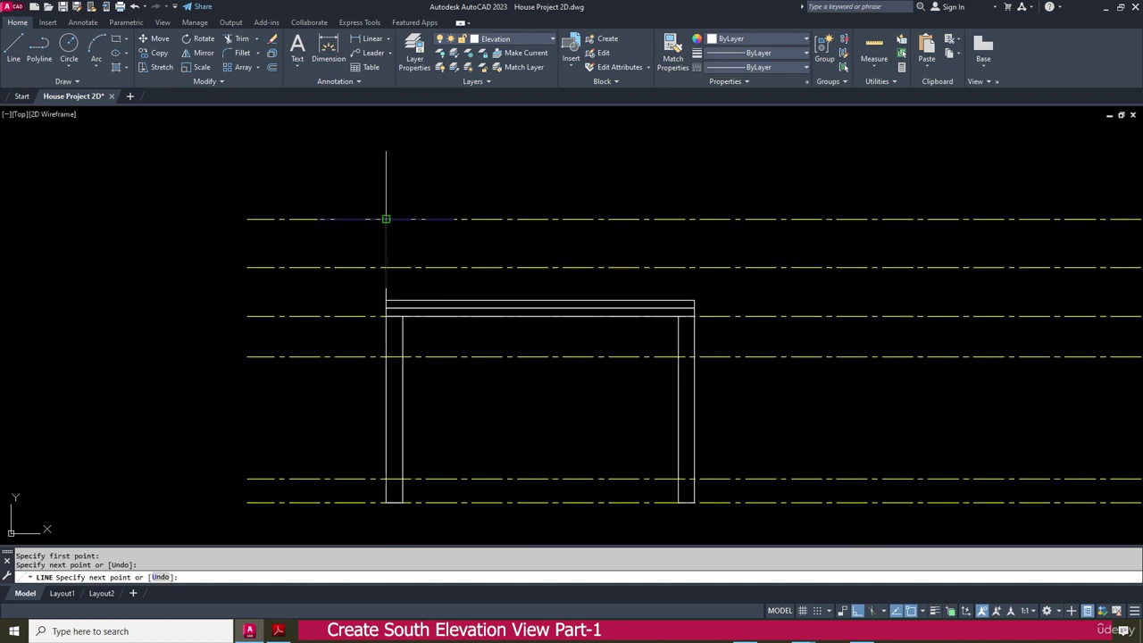
click(529, 219)
key(Escape)
scroll(450, 226, up, 3)
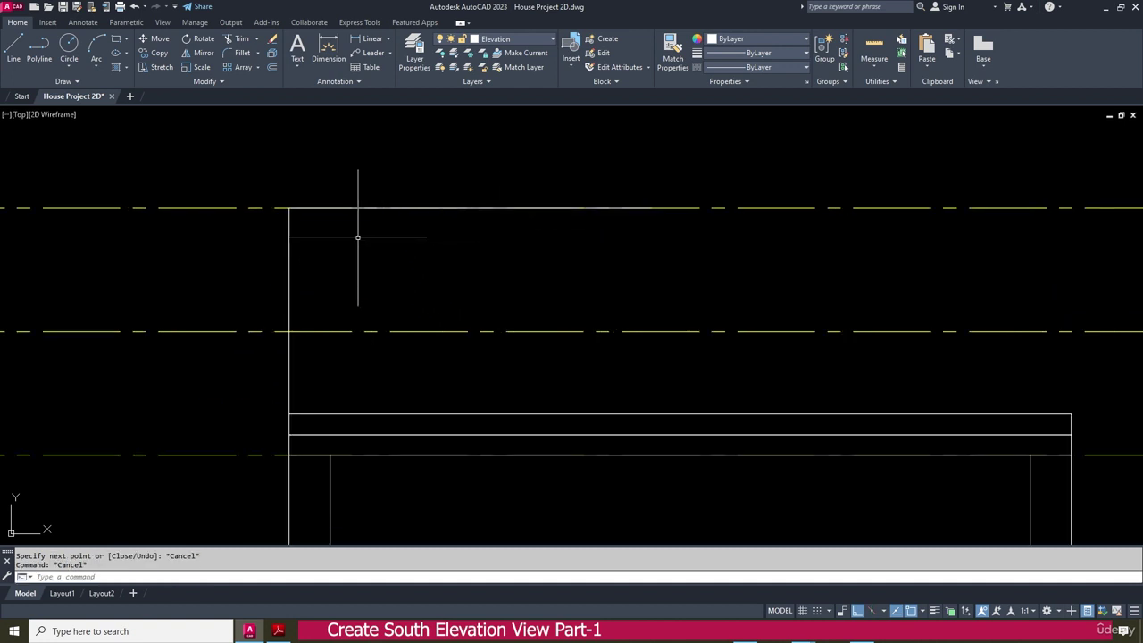
Offset the new vertical line 3" to its left and right
click(272, 65)
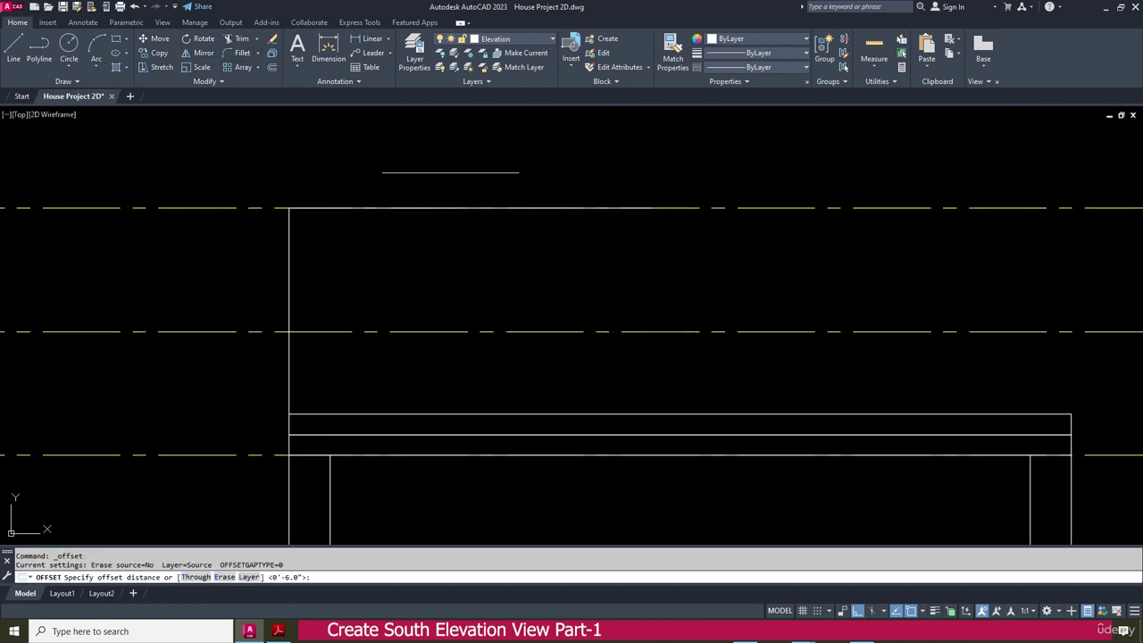
key(Return)
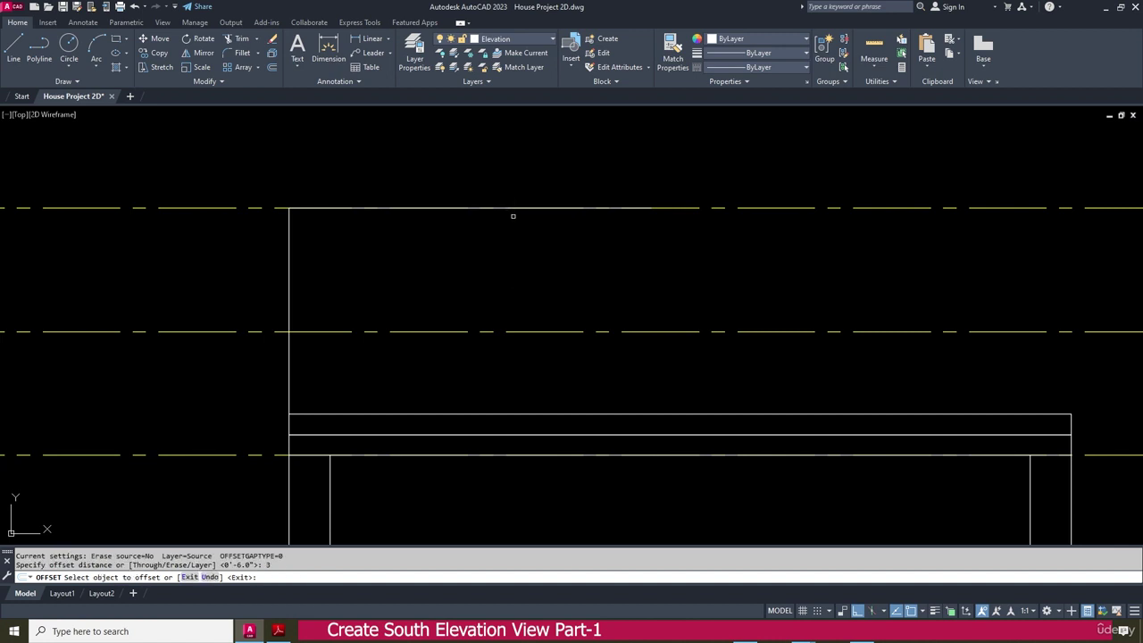
click(289, 261)
click(205, 252)
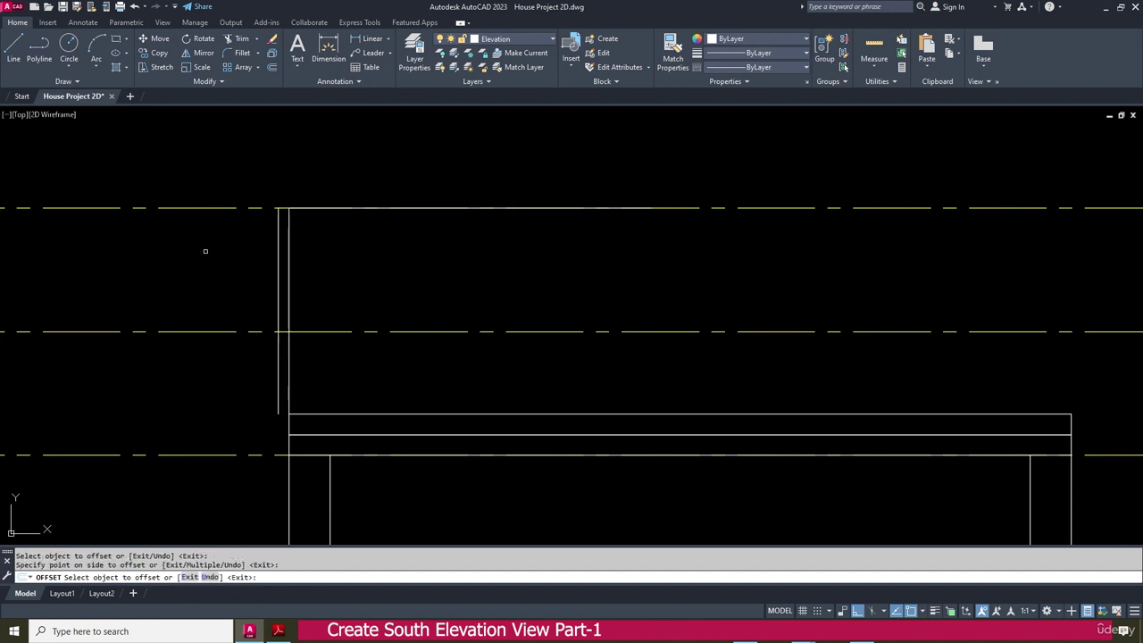
click(289, 266)
click(344, 263)
click(278, 630)
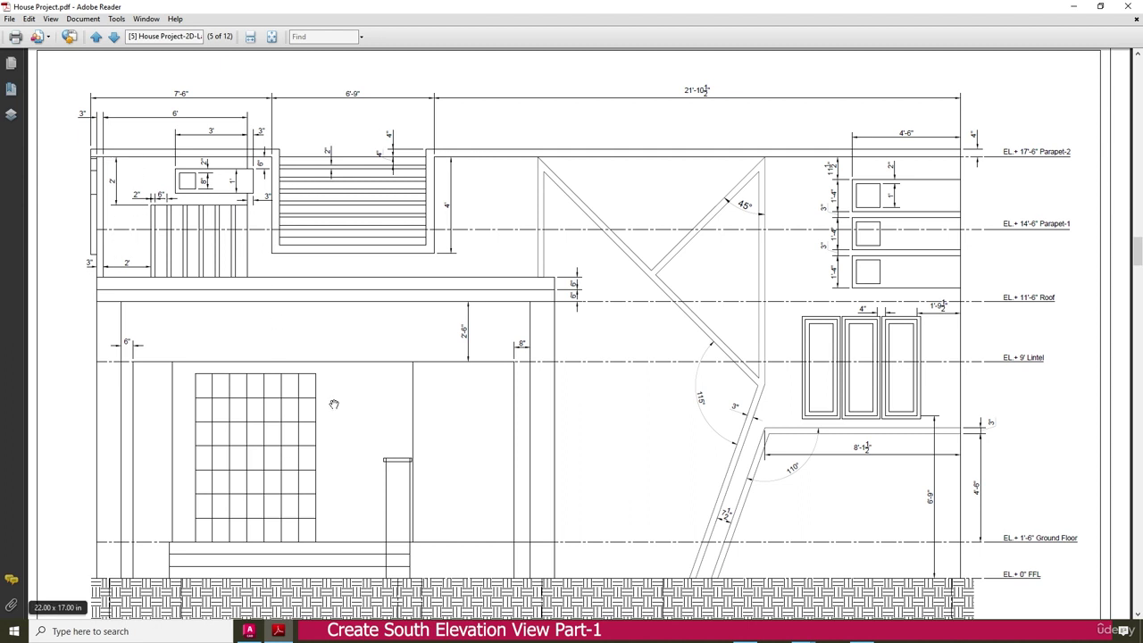
Offset the inner vertical line 2' to the right and the top line 2' down
click(250, 631)
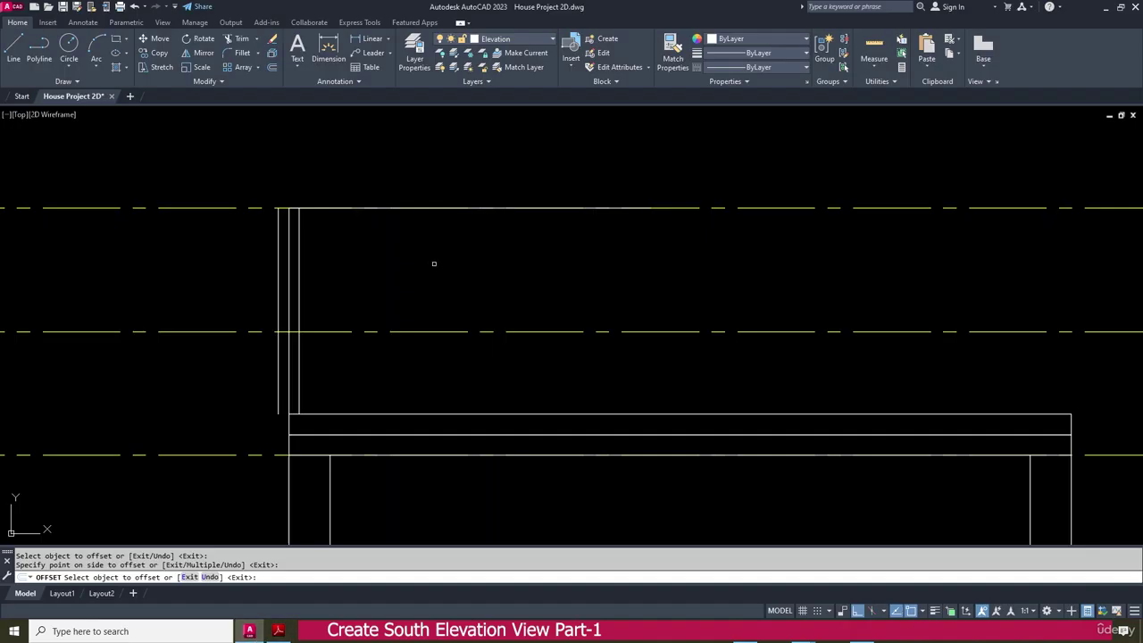
key(Escape)
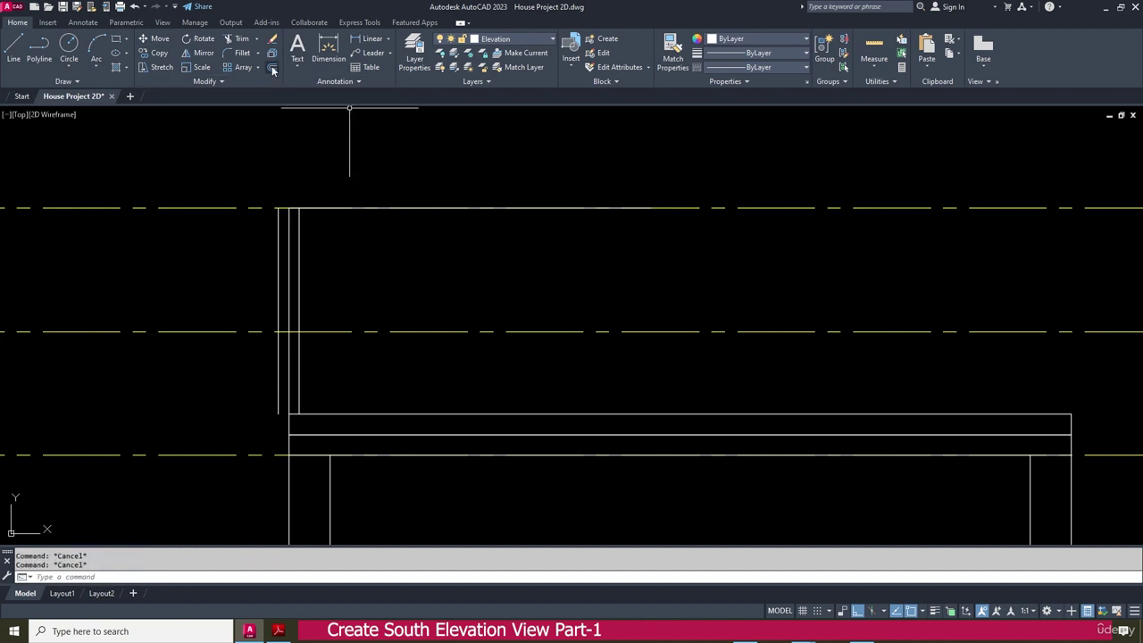
click(272, 66)
text(2)
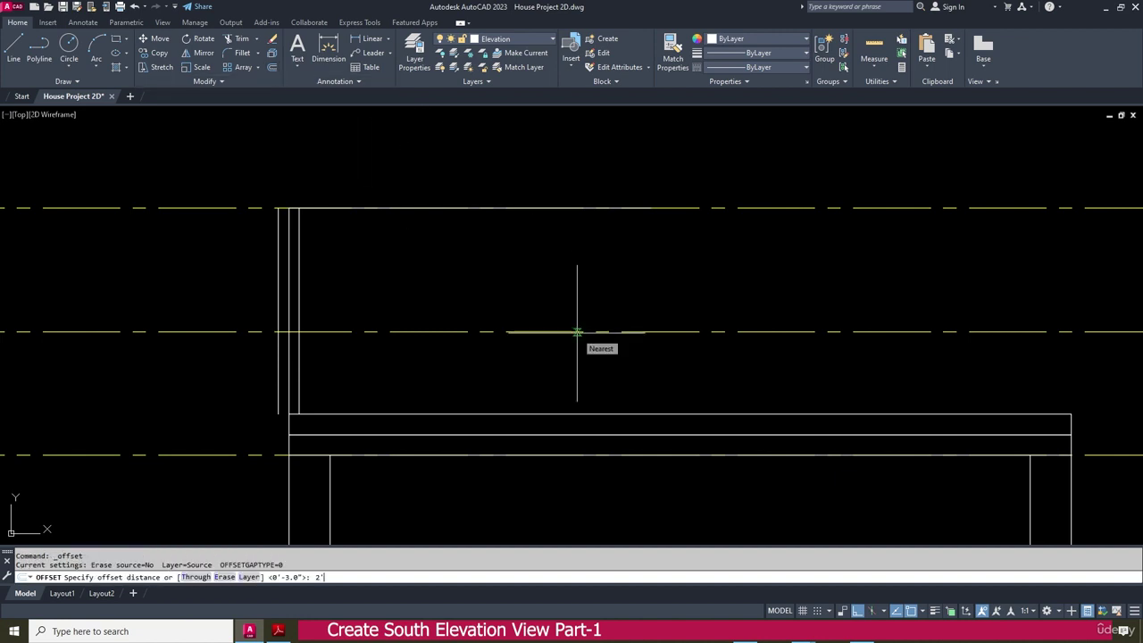
key(Return)
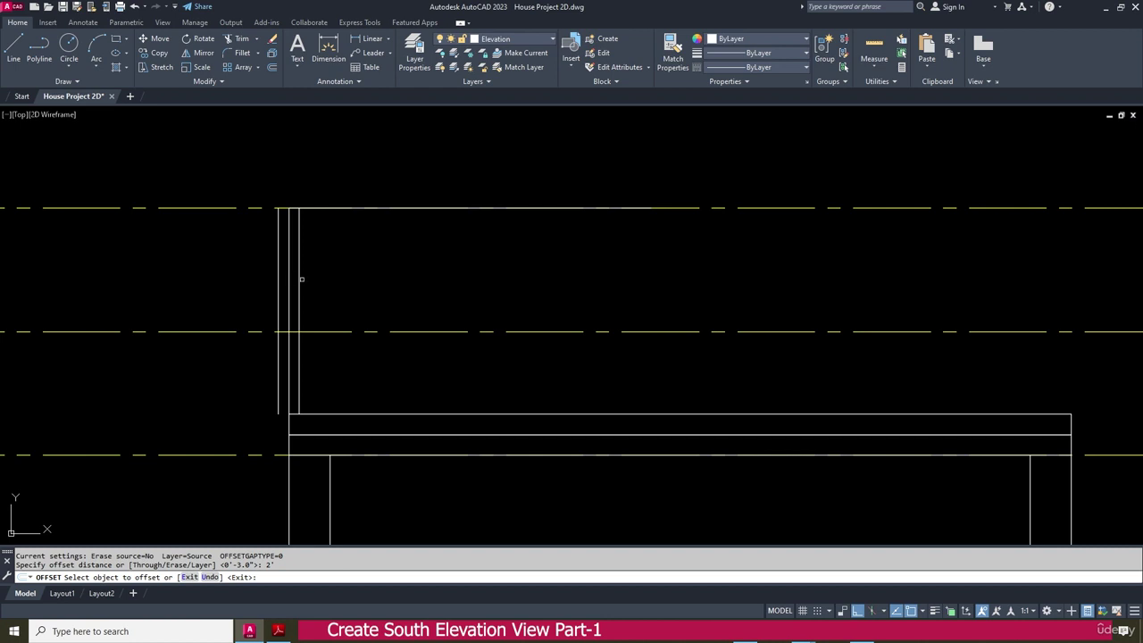
click(299, 279)
click(517, 271)
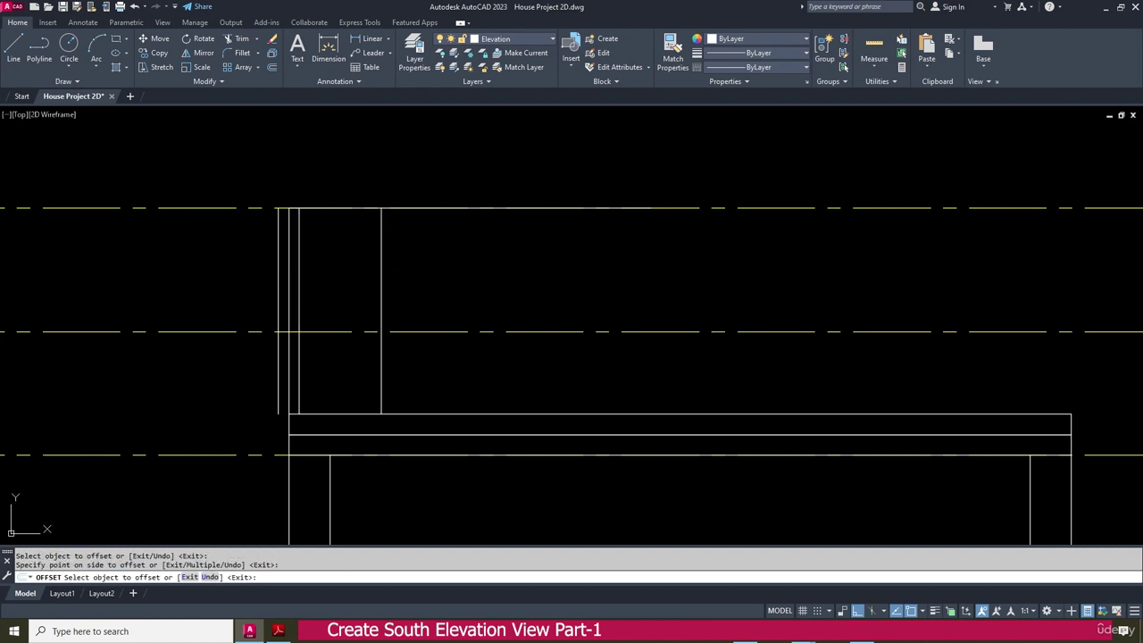
click(487, 207)
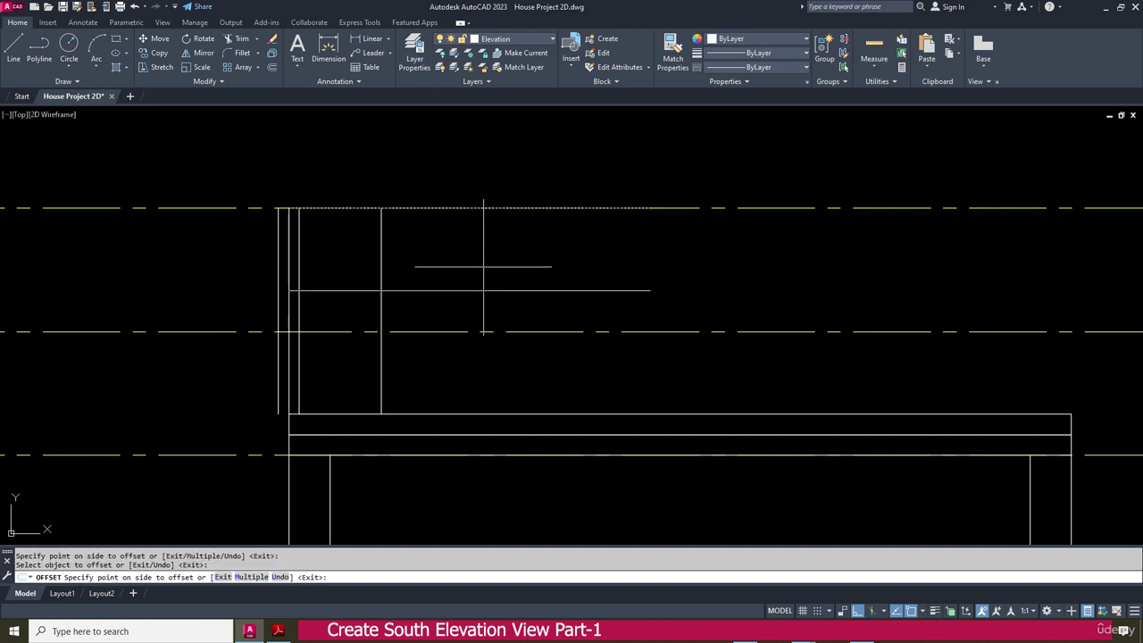
click(485, 271)
key(Escape)
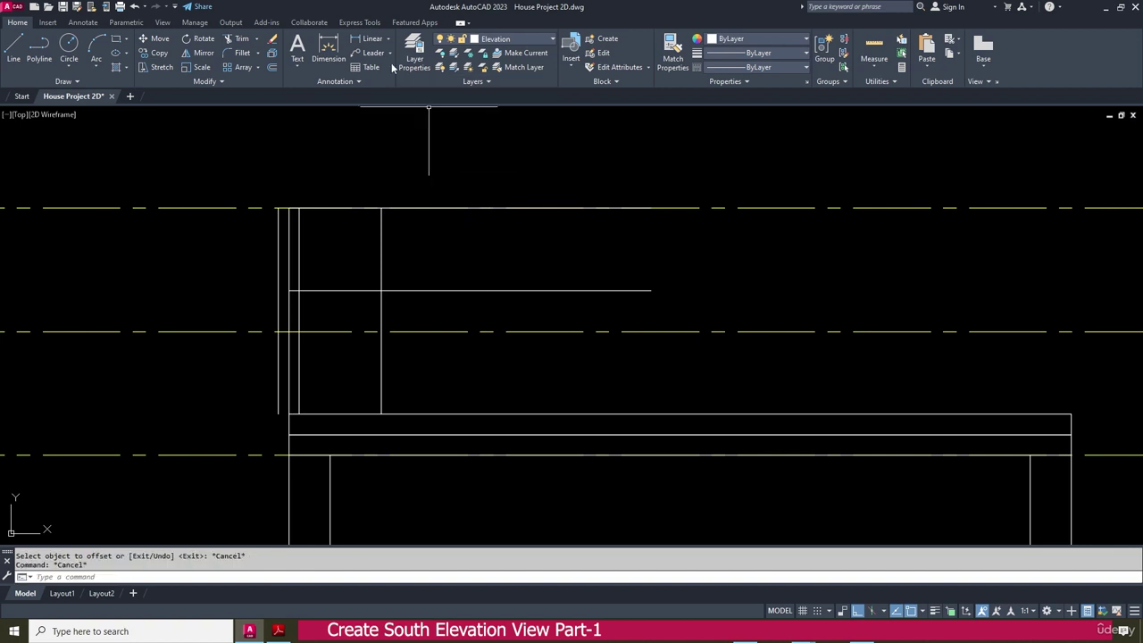
Fence-trim the overhanging line ends into an L-shaped corner and erase the leftover short line
click(238, 40)
click(295, 298)
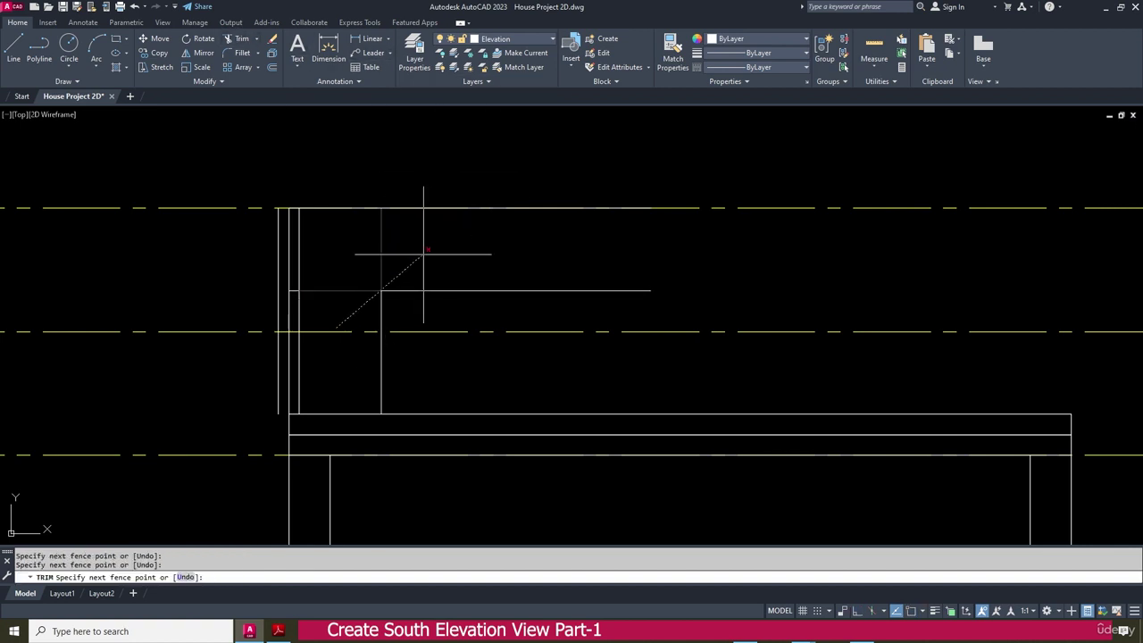
click(393, 251)
key(Escape)
click(239, 259)
click(350, 290)
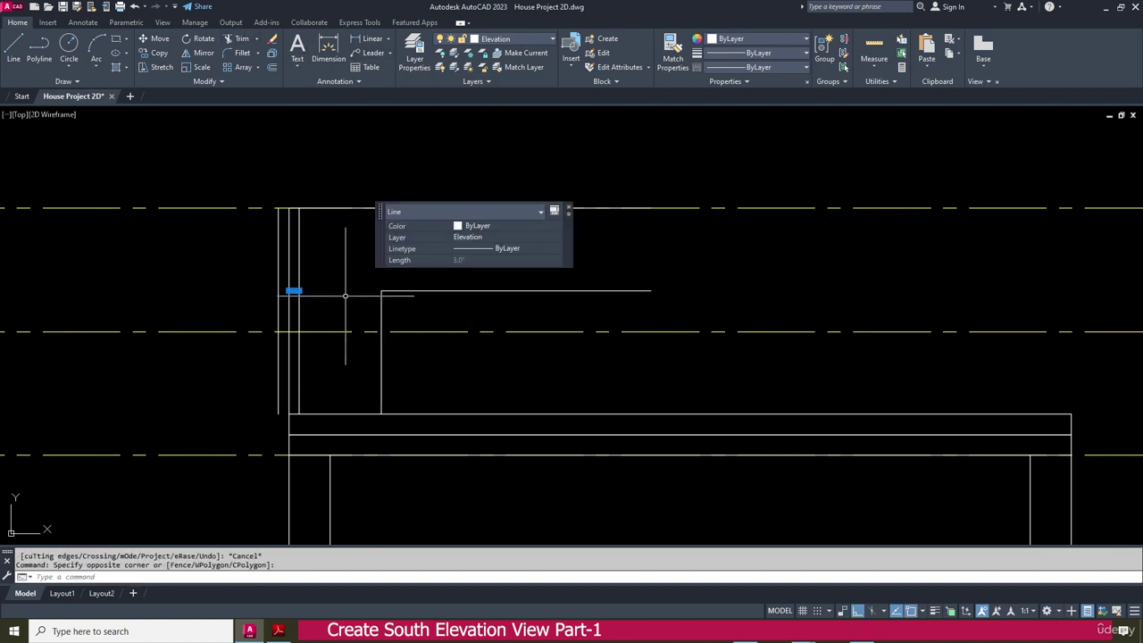
key(Delete)
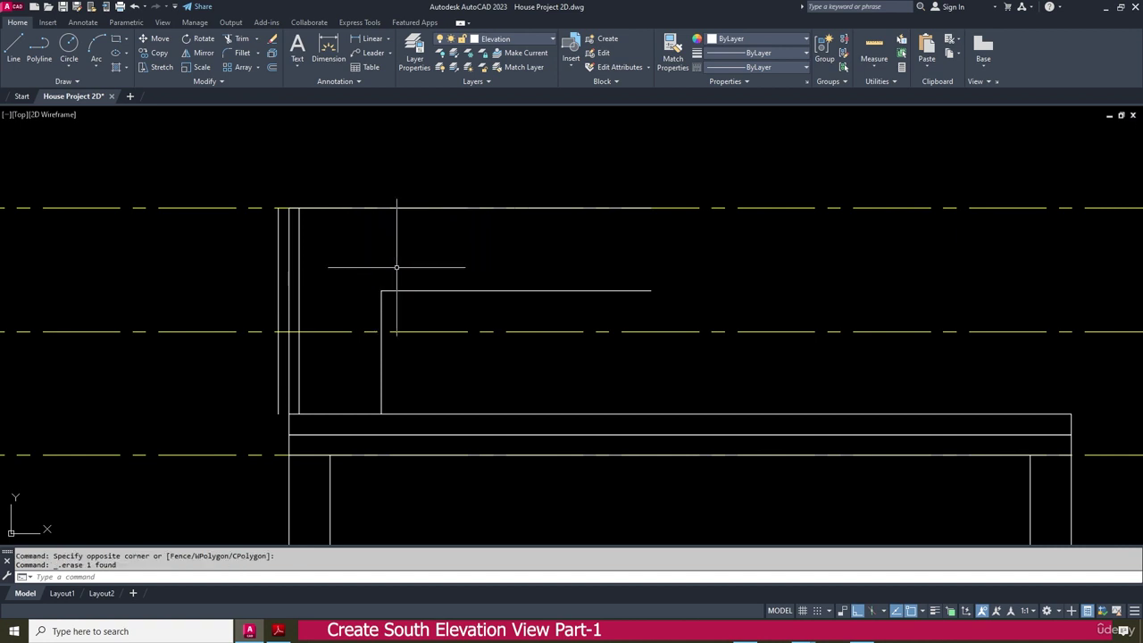
Zoom into the PDF's parapet and louver details to read their dimensions, then return to AutoCAD
click(278, 631)
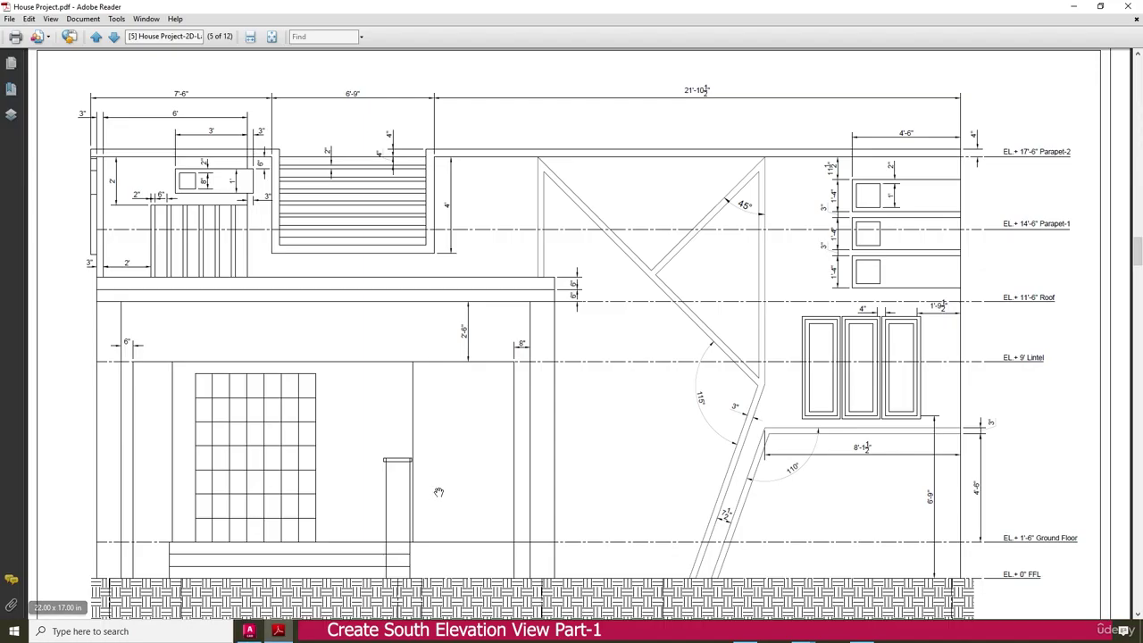
ctrl+scroll(96, 145, up, 1)
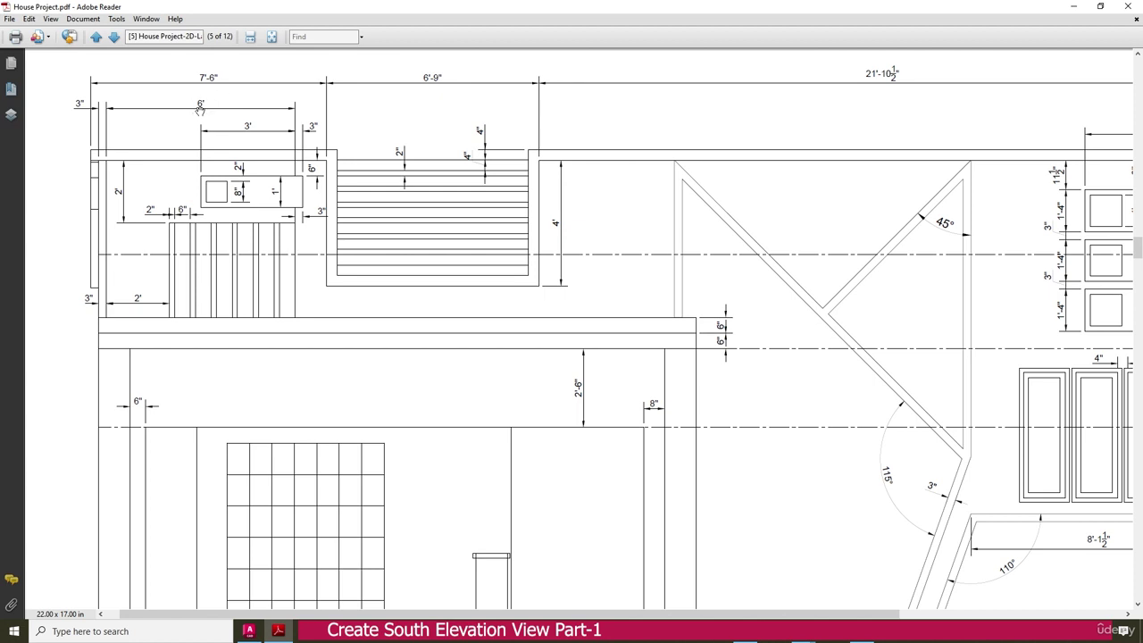
click(249, 631)
click(273, 67)
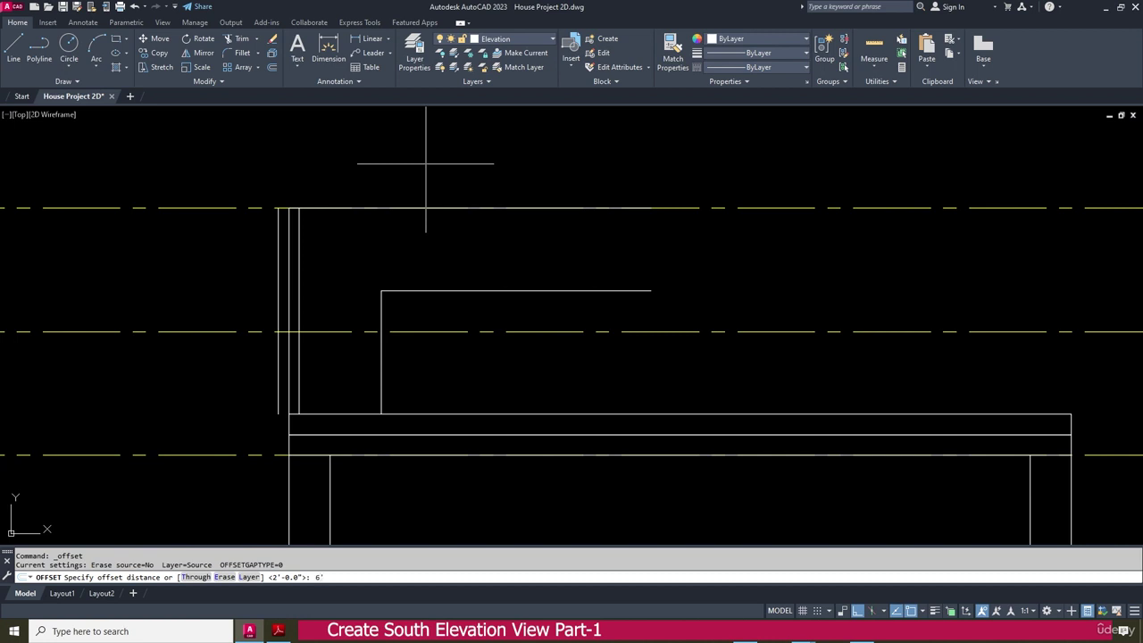
Offset the box's left edge 6' to the right to form its new right edge
text(6')
key(Return)
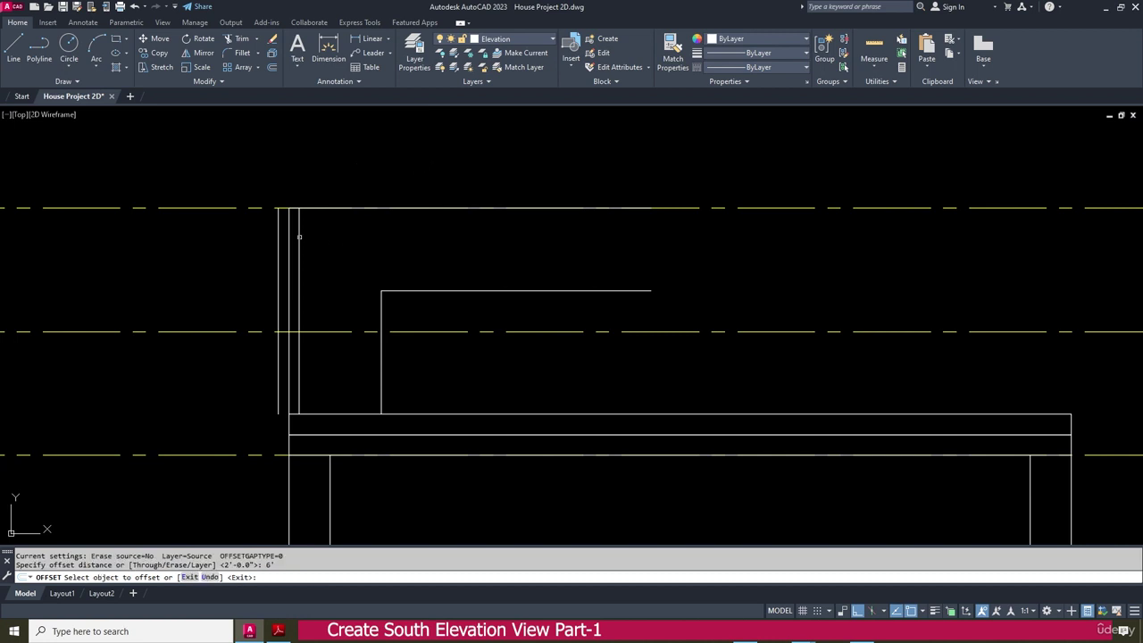
click(299, 236)
click(581, 230)
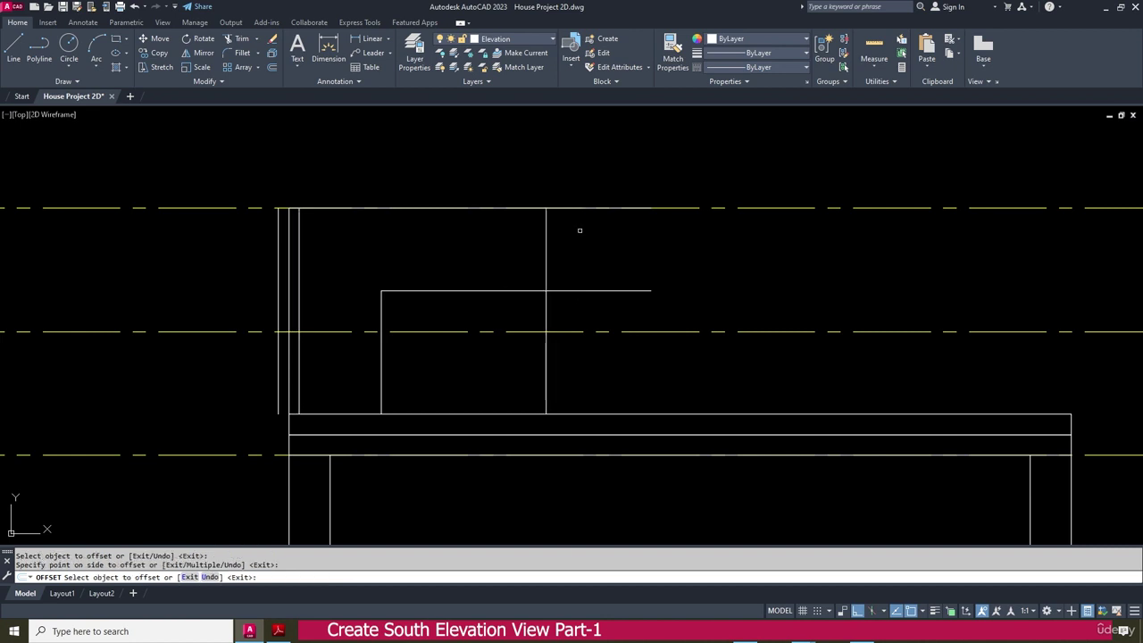
key(Escape)
key(Escape)
Trim the horizontal line's overhang and cut a piece out of the new vertical edge
click(238, 39)
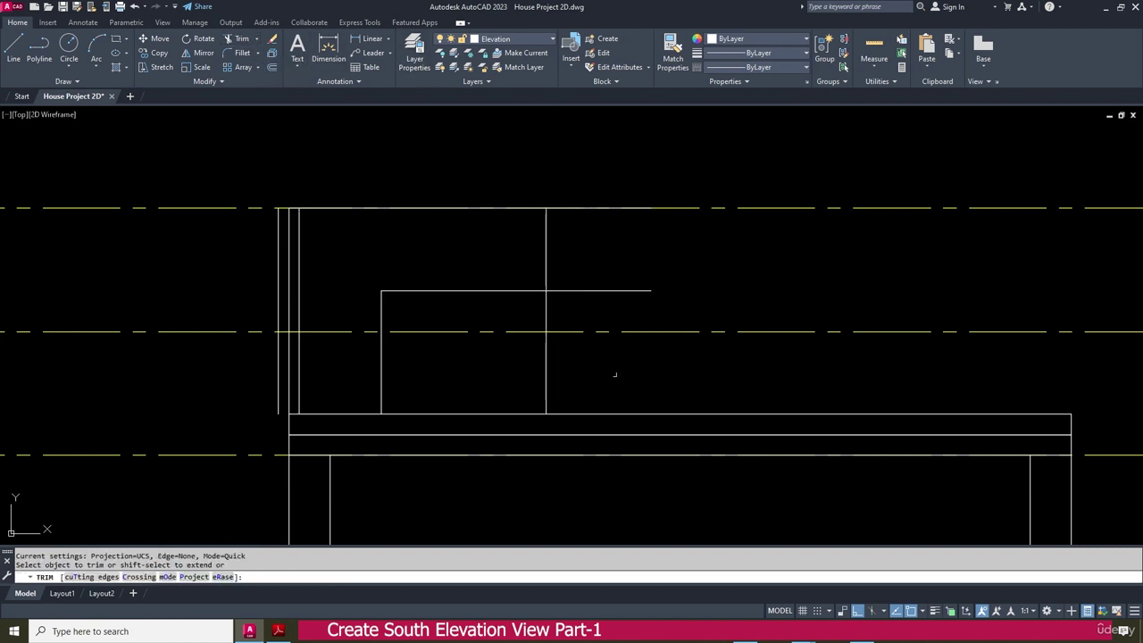
click(582, 278)
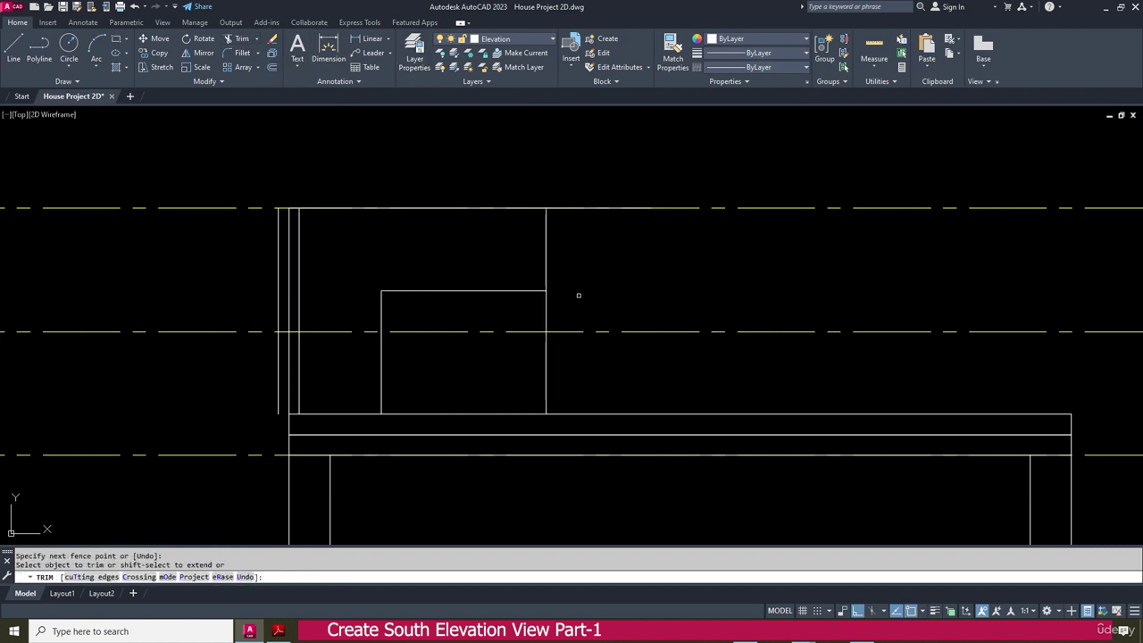
click(579, 294)
click(518, 301)
key(Return)
key(Return)
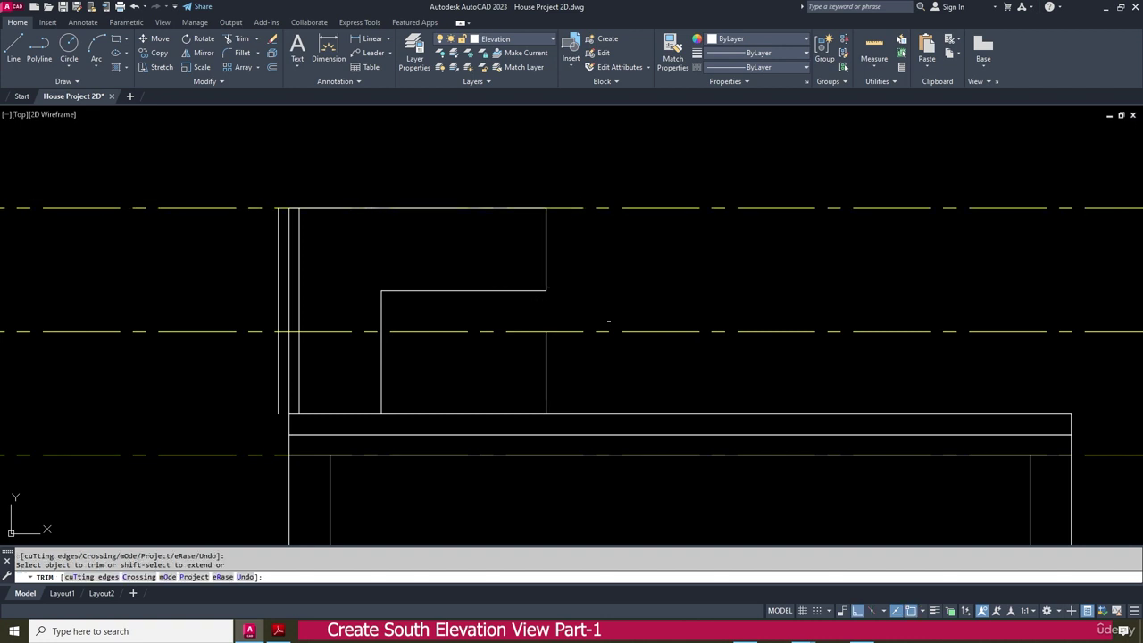
key(Escape)
Stretch the lower vertical piece's top end up to the box corner, then check the PDF reference
click(577, 357)
click(507, 342)
middle_drag(536, 359, 453, 358)
click(462, 333)
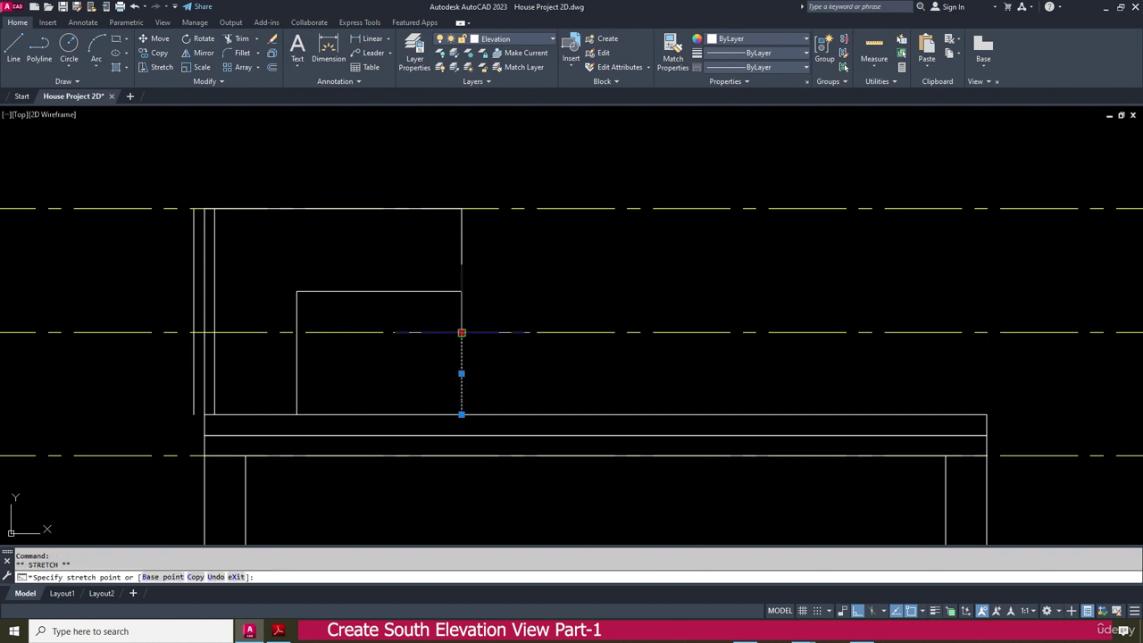
click(462, 292)
key(Escape)
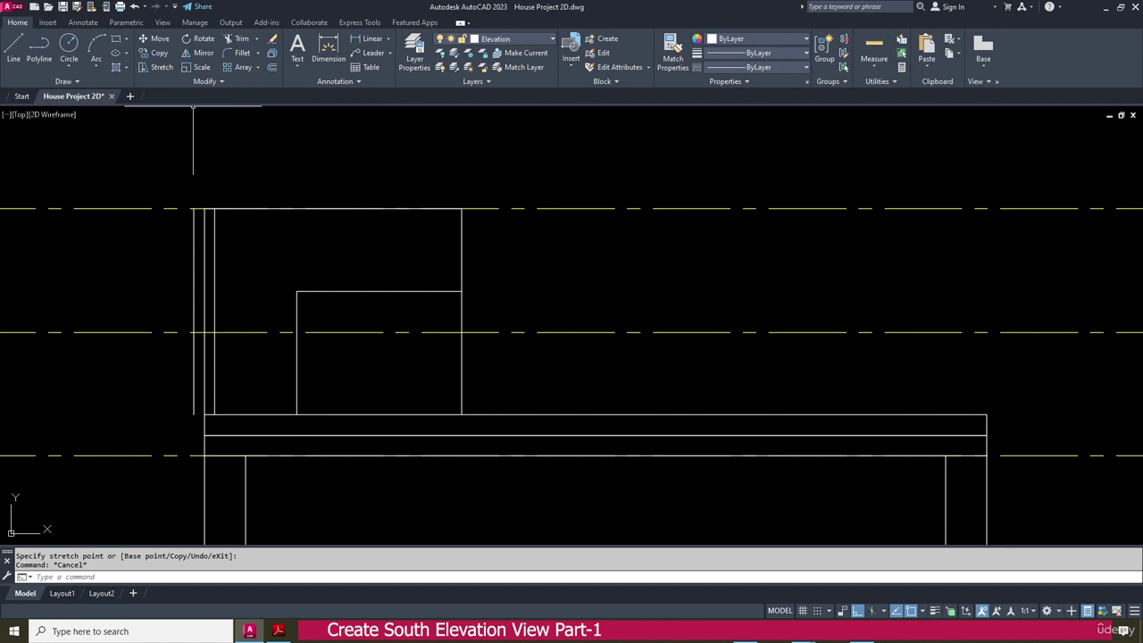
click(272, 69)
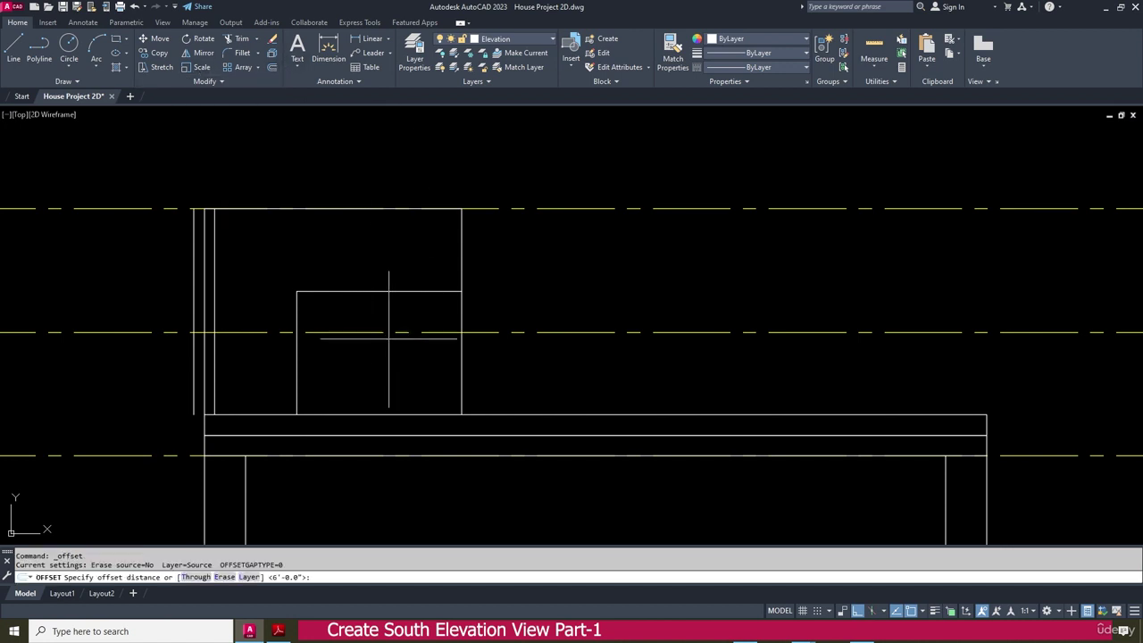
click(278, 630)
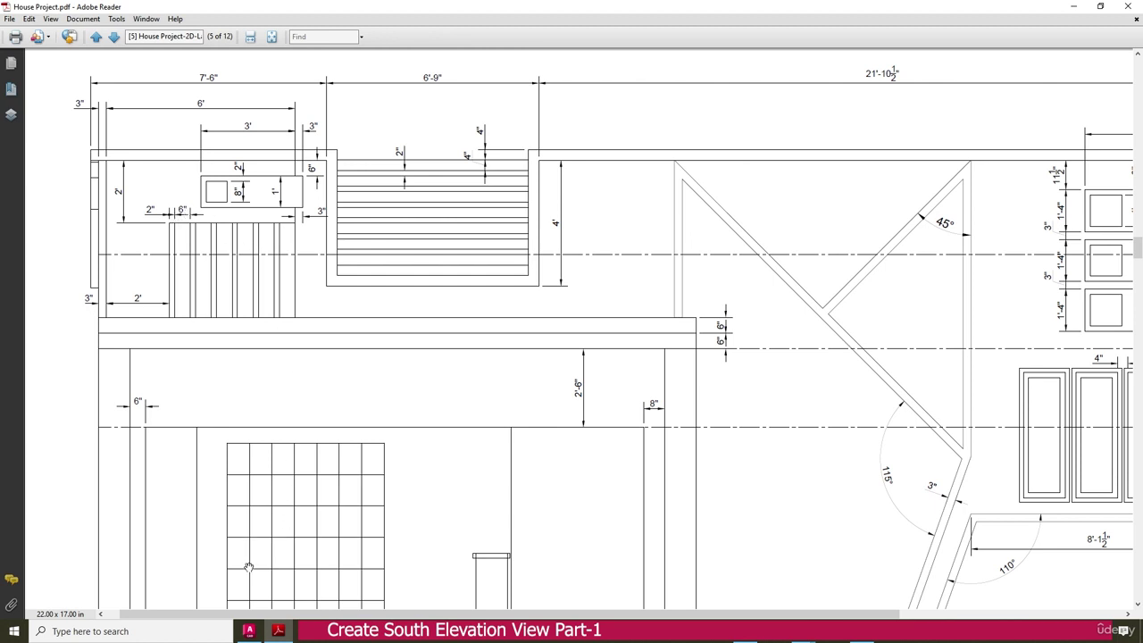
Back in AutoCAD, offset the box's right edge 6" inward to form a narrow strip
click(250, 631)
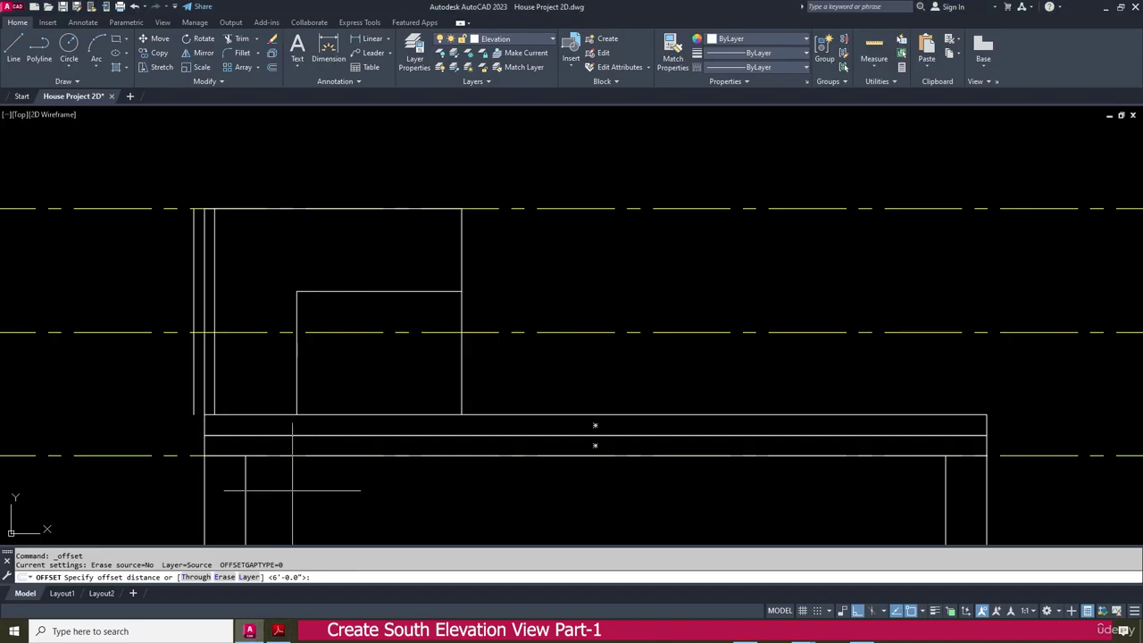
text(6)
key(Return)
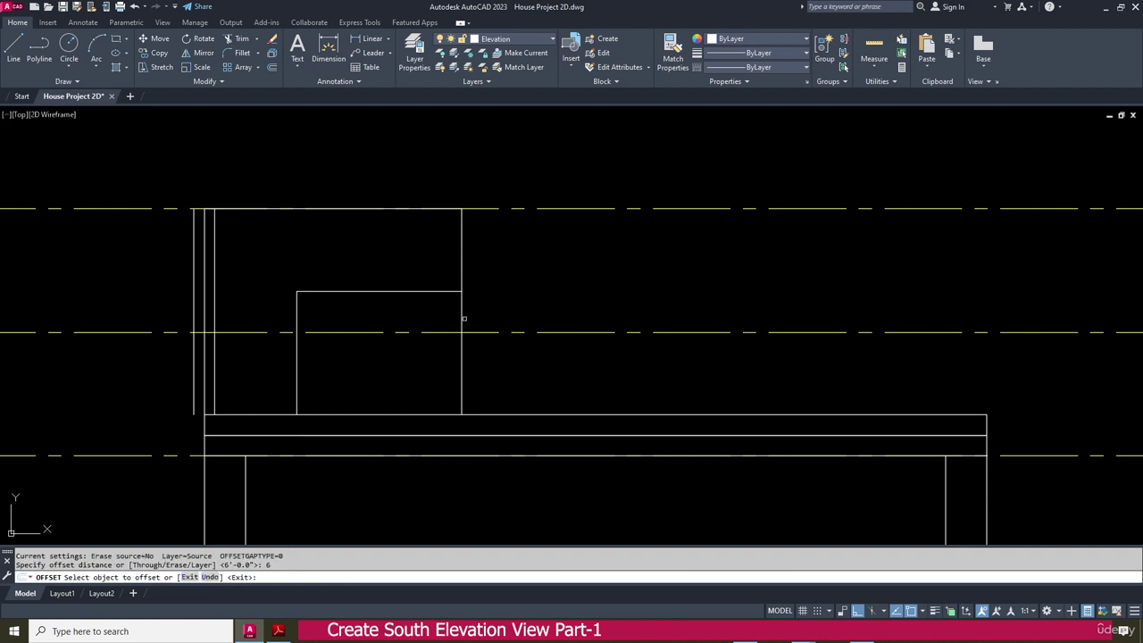
click(460, 318)
click(416, 320)
key(Escape)
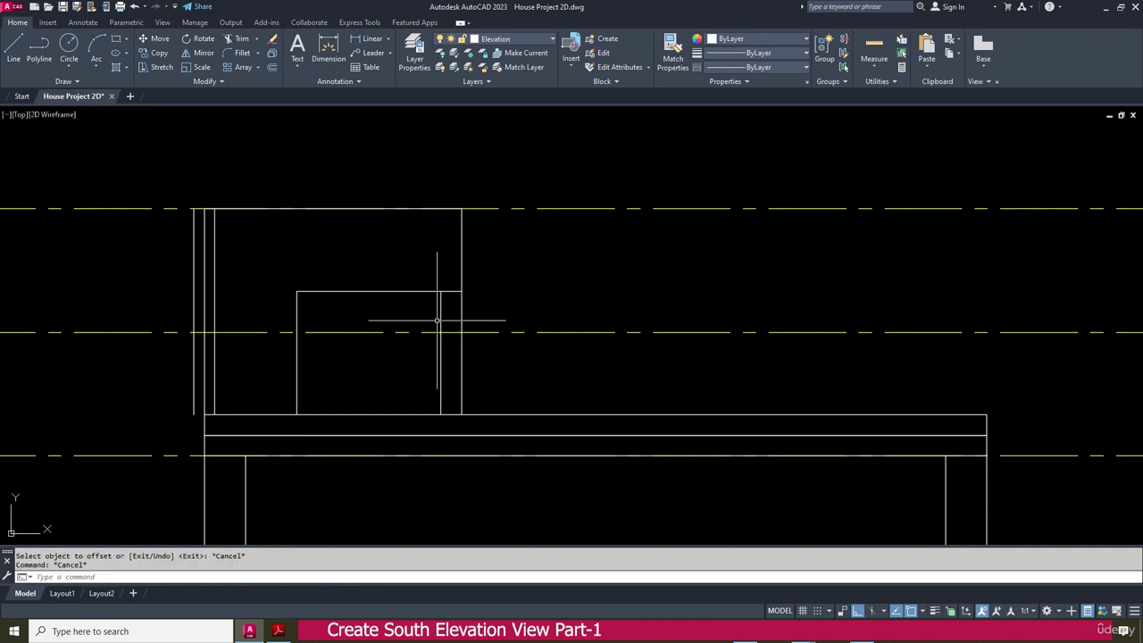
Delete a stray line left below the box
click(116, 39)
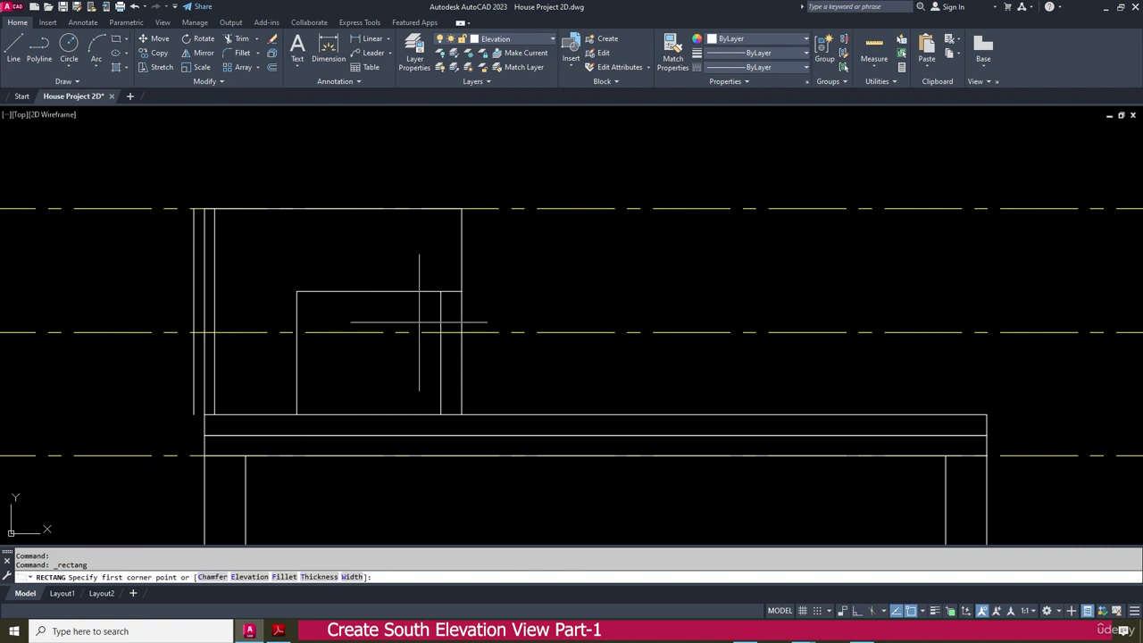
click(440, 291)
key(Escape)
key(Escape)
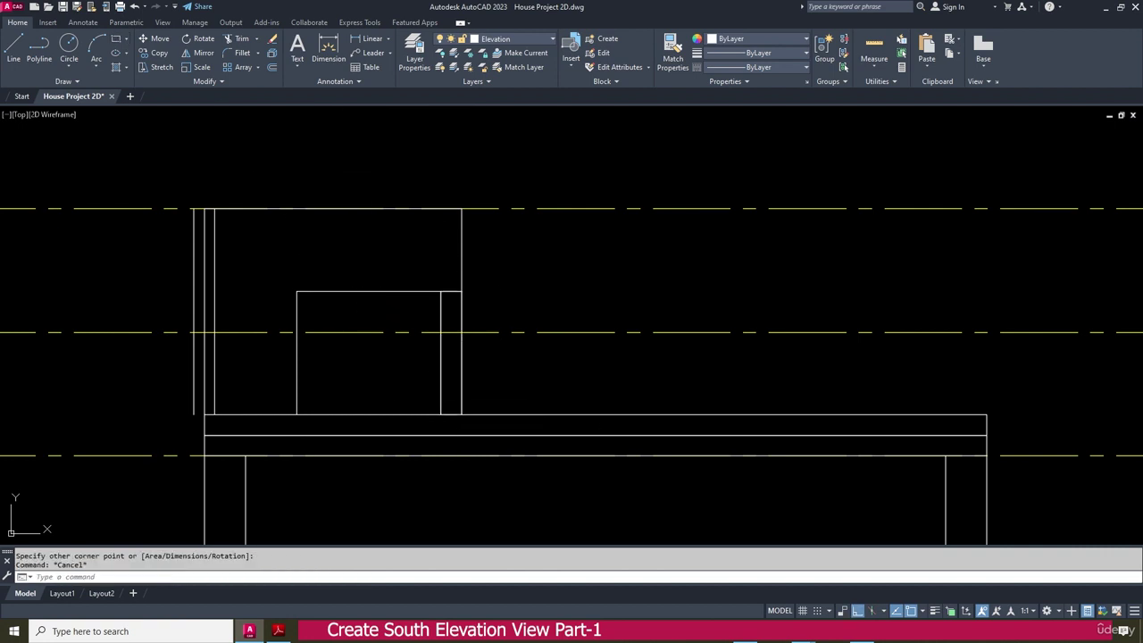
click(402, 268)
click(452, 460)
key(Delete)
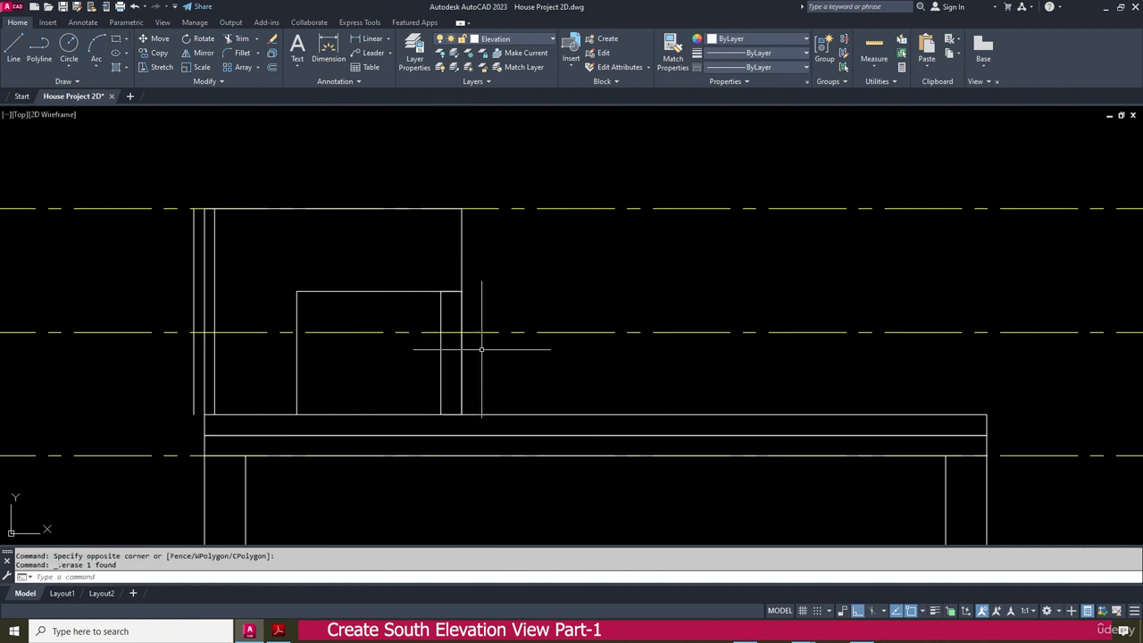
click(454, 279)
key(Escape)
Copy the narrow strip outline a short distance to its left, then compare with the PDF railing detail
scroll(447, 327, up, 2)
click(485, 301)
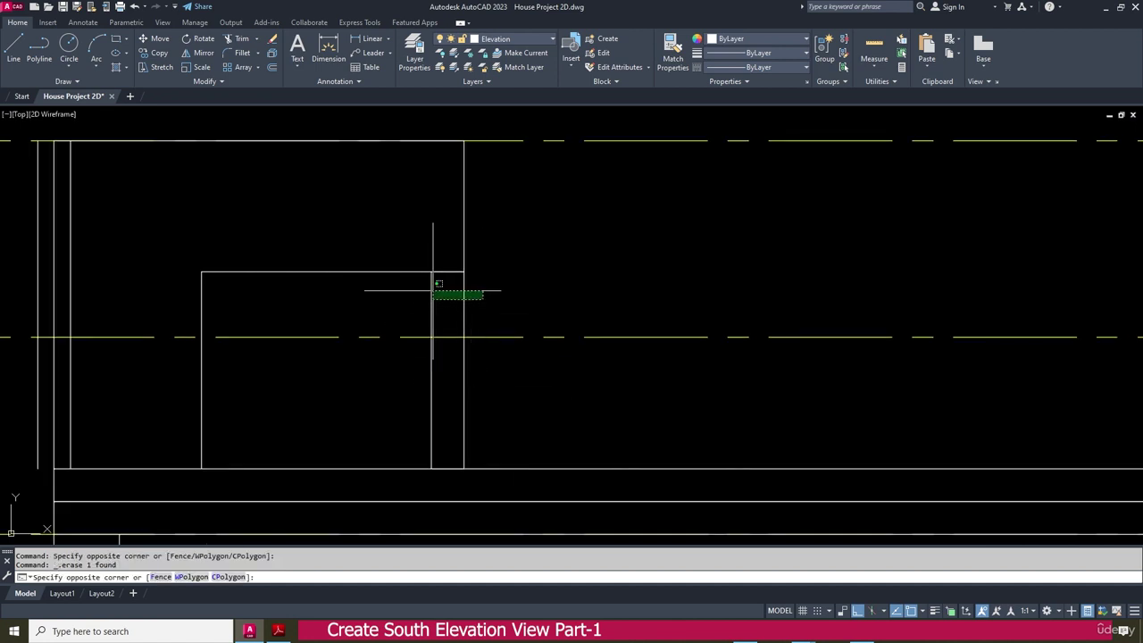
click(442, 283)
click(156, 53)
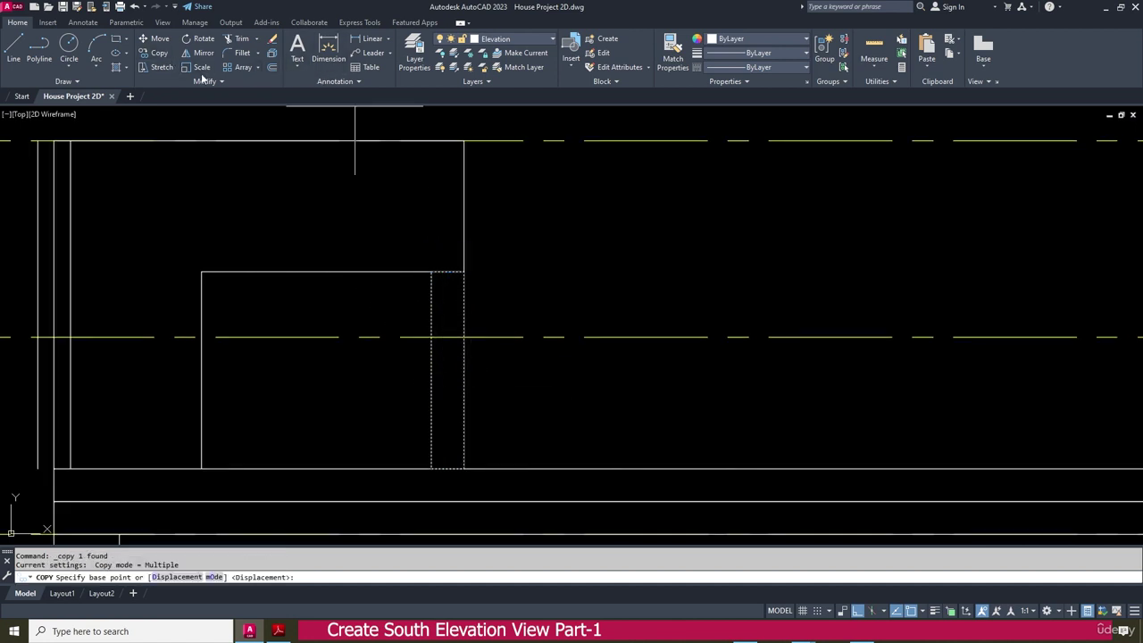
click(463, 271)
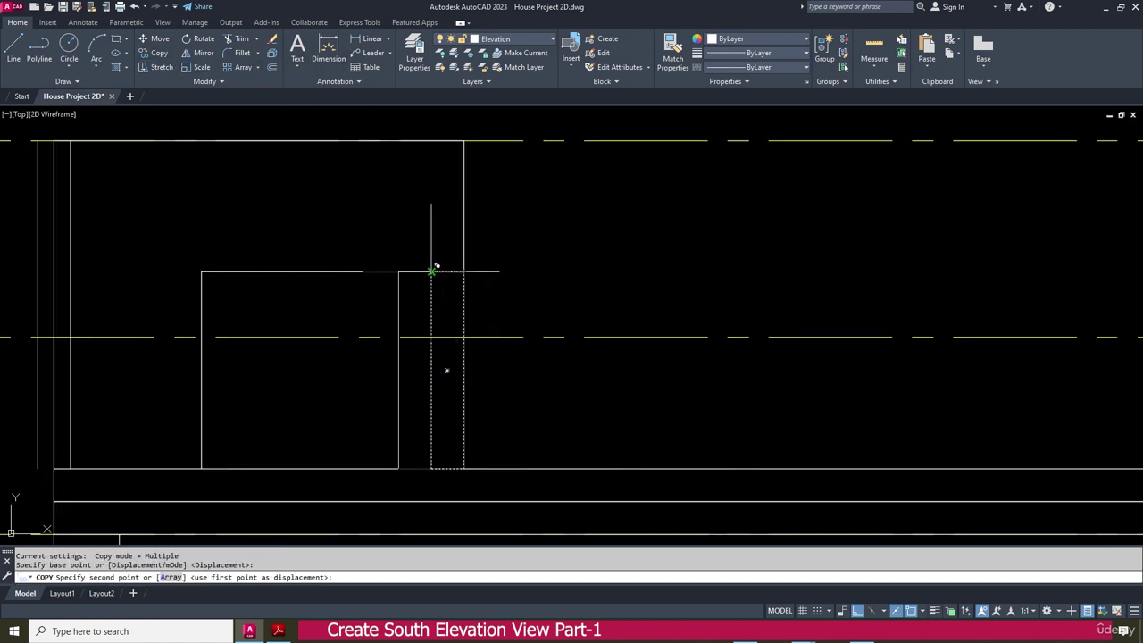
click(432, 272)
key(Escape)
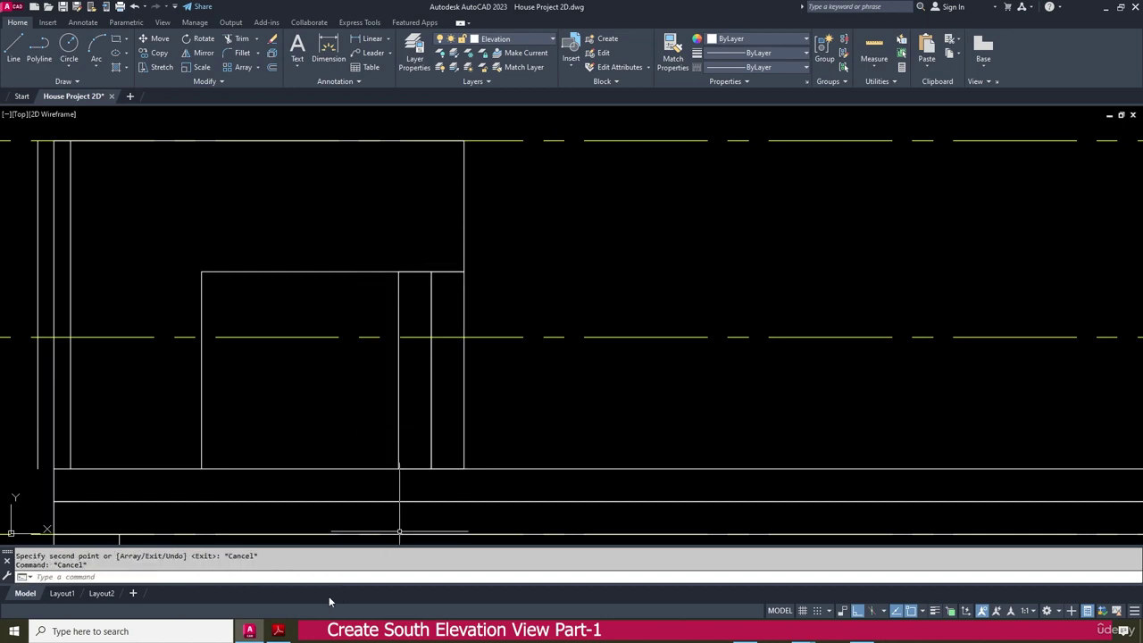
click(279, 632)
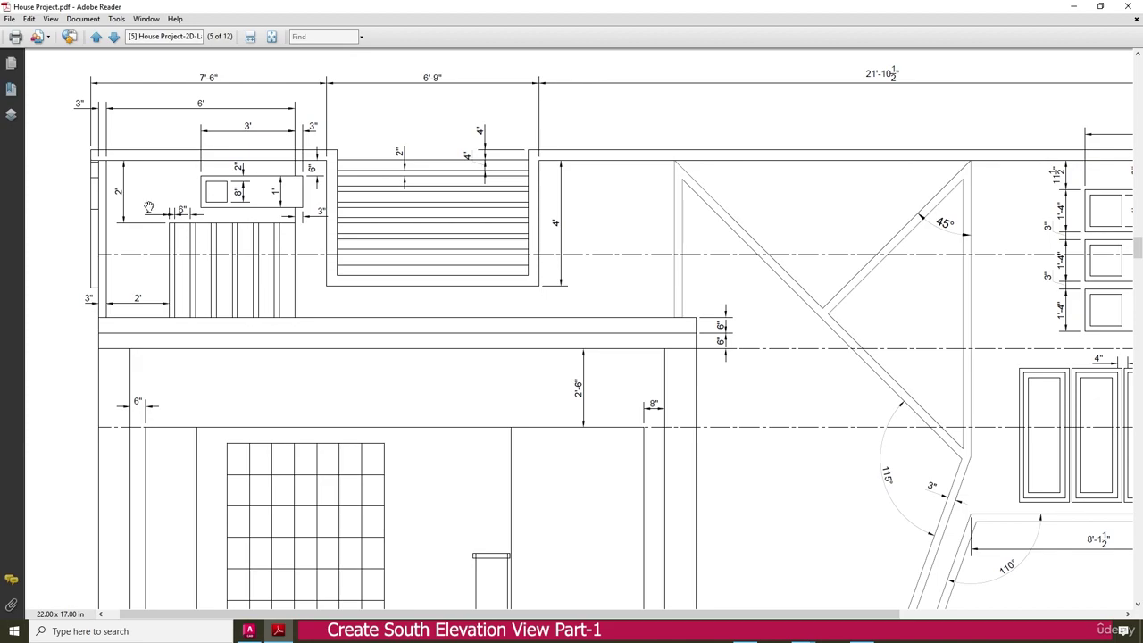
click(249, 632)
Move the copied railing post rectangle to the left with Ortho on
drag(417, 370, 352, 304)
click(158, 39)
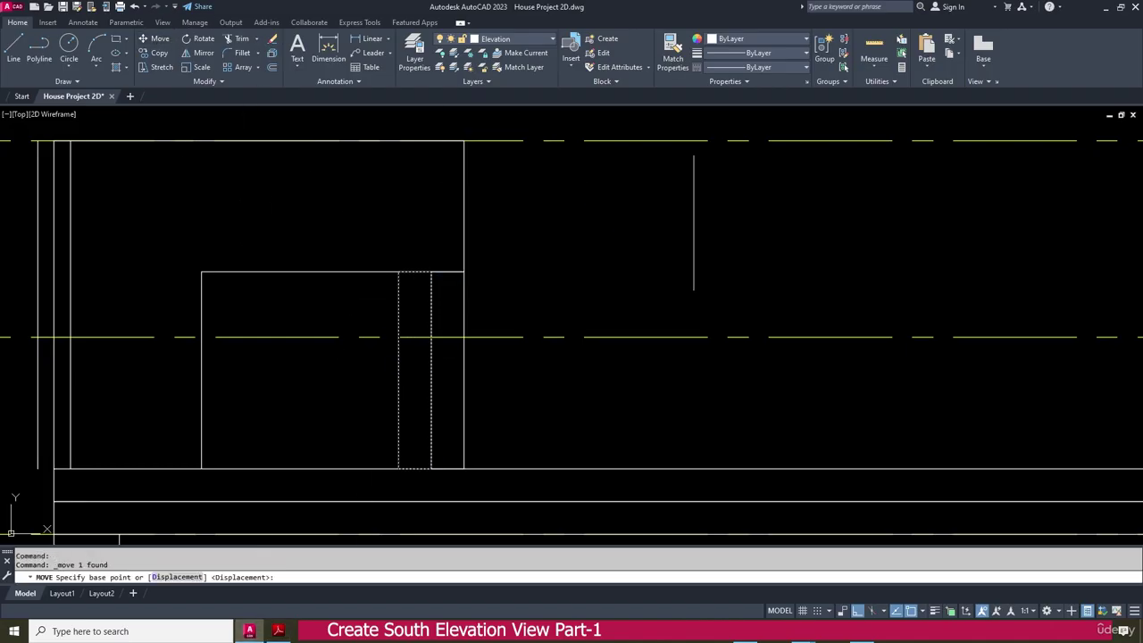
click(715, 208)
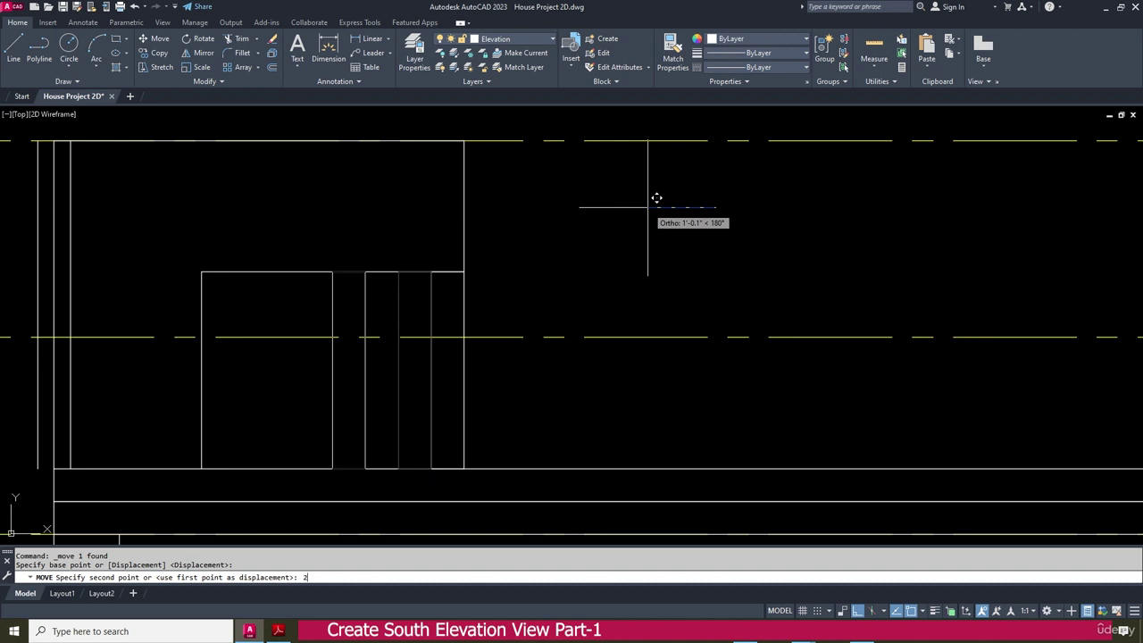
key(Return)
key(Escape)
key(Escape)
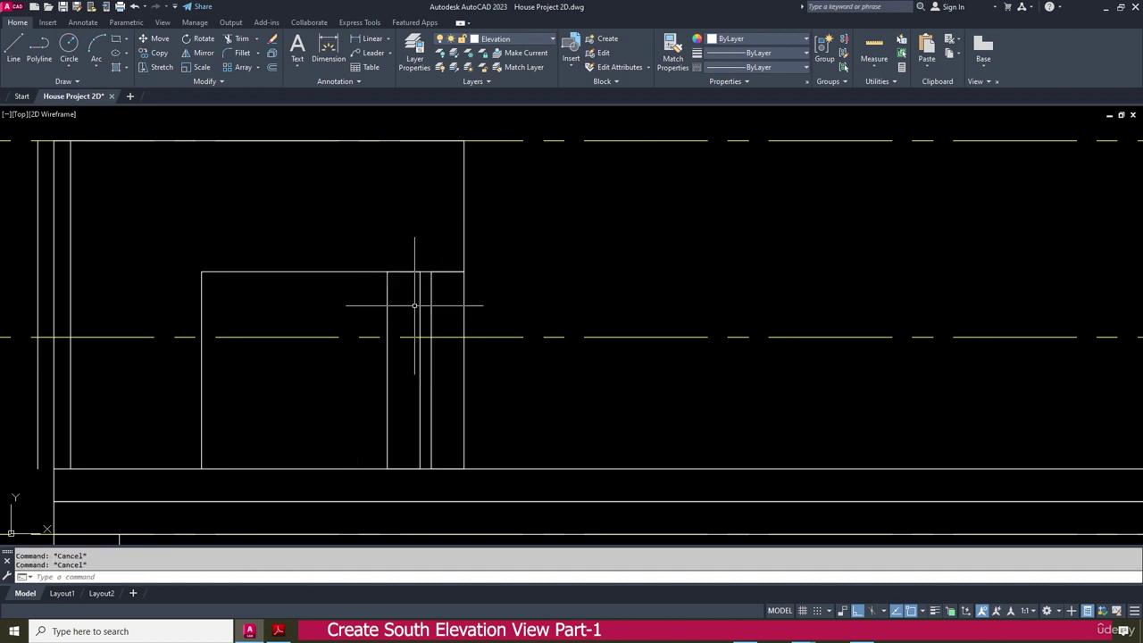
Copy the post three more times leftward to form a row of vertical posts
click(403, 294)
click(365, 284)
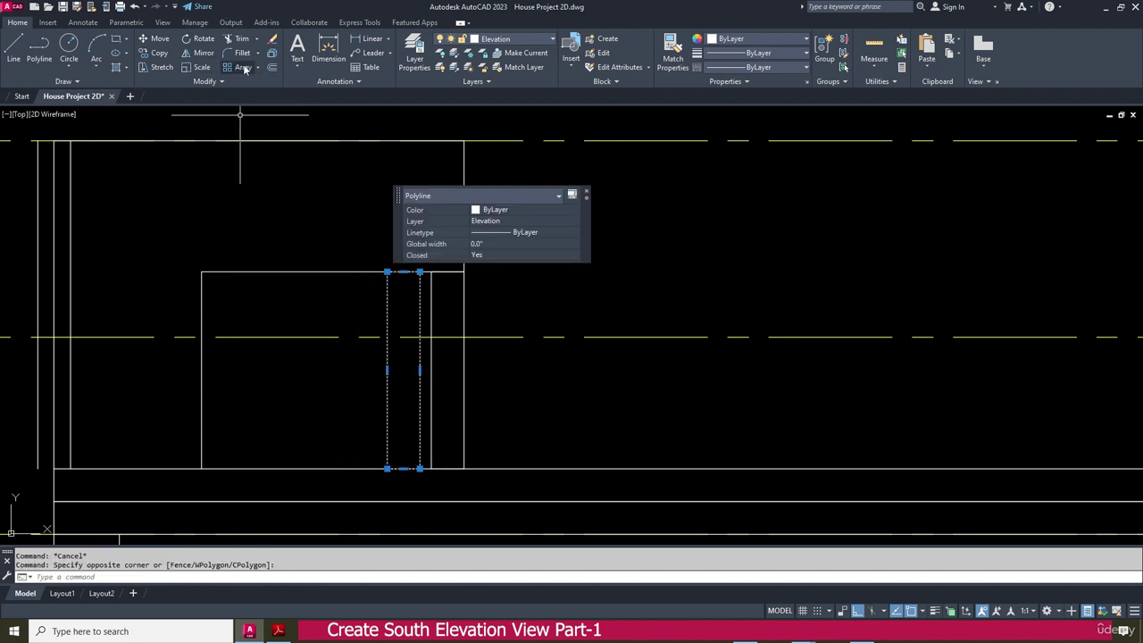
click(157, 53)
scroll(442, 261, up, 2)
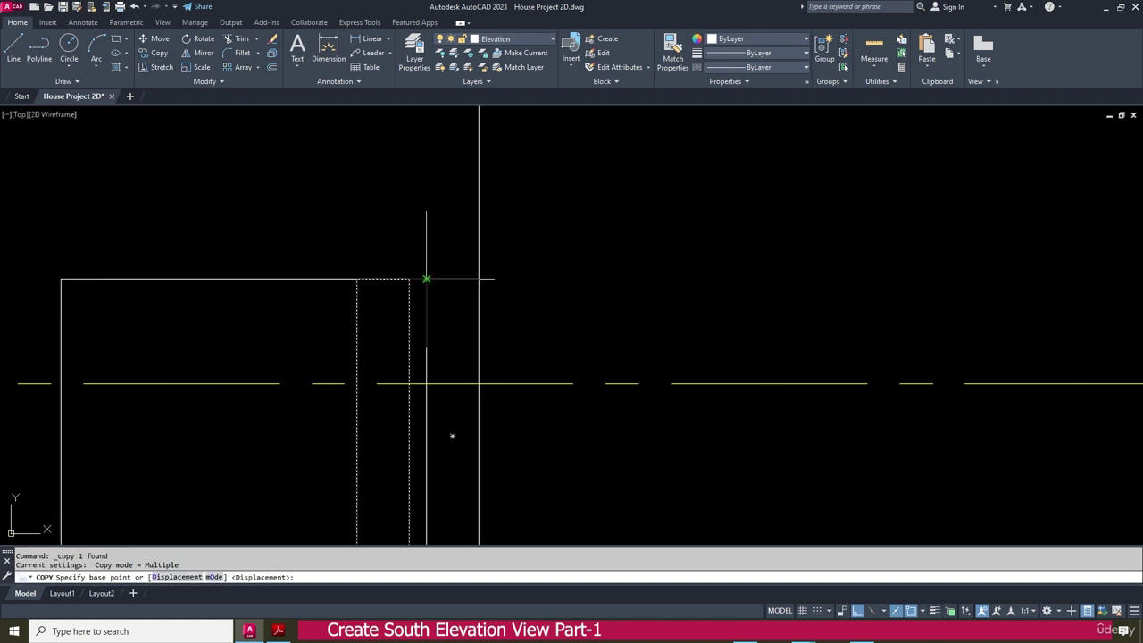
click(370, 279)
click(355, 279)
click(287, 280)
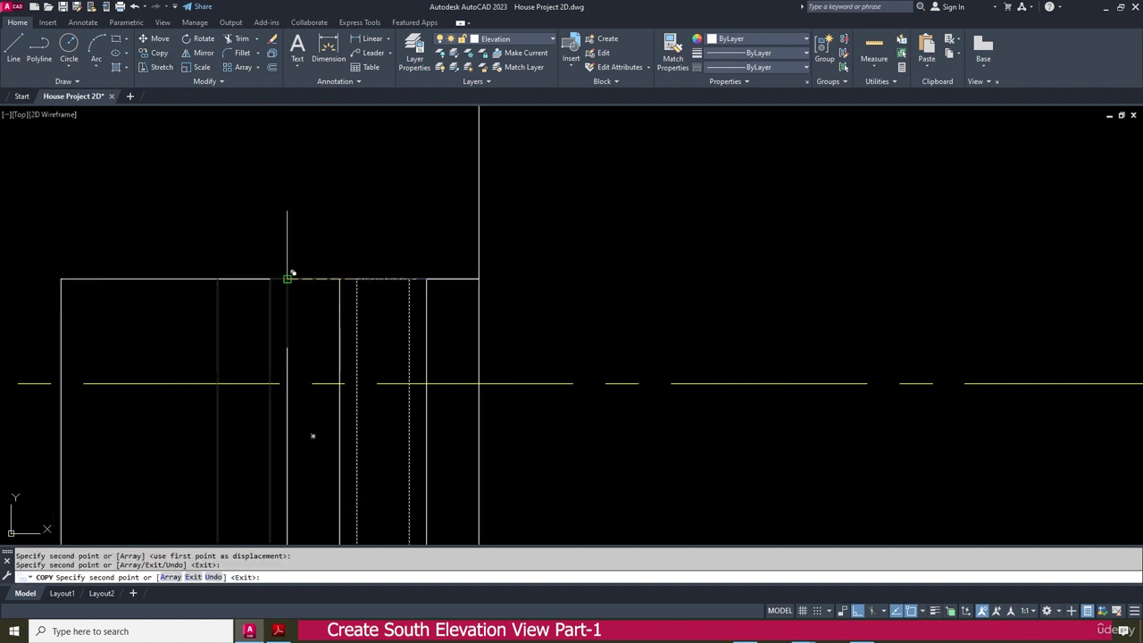
click(218, 280)
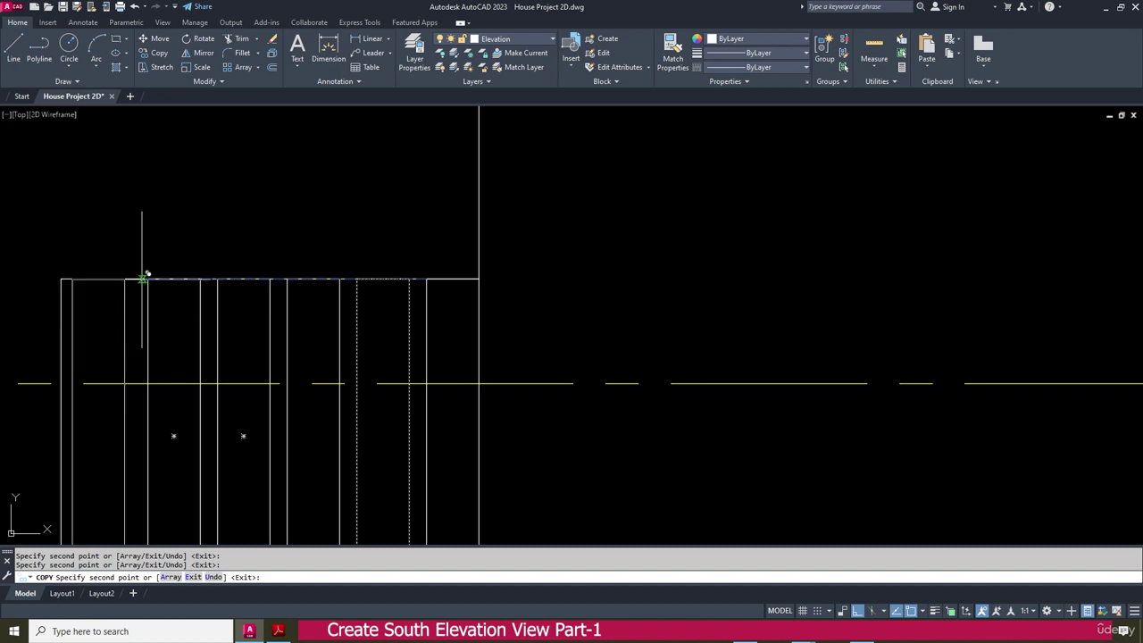
key(Escape)
scroll(510, 247, down, 4)
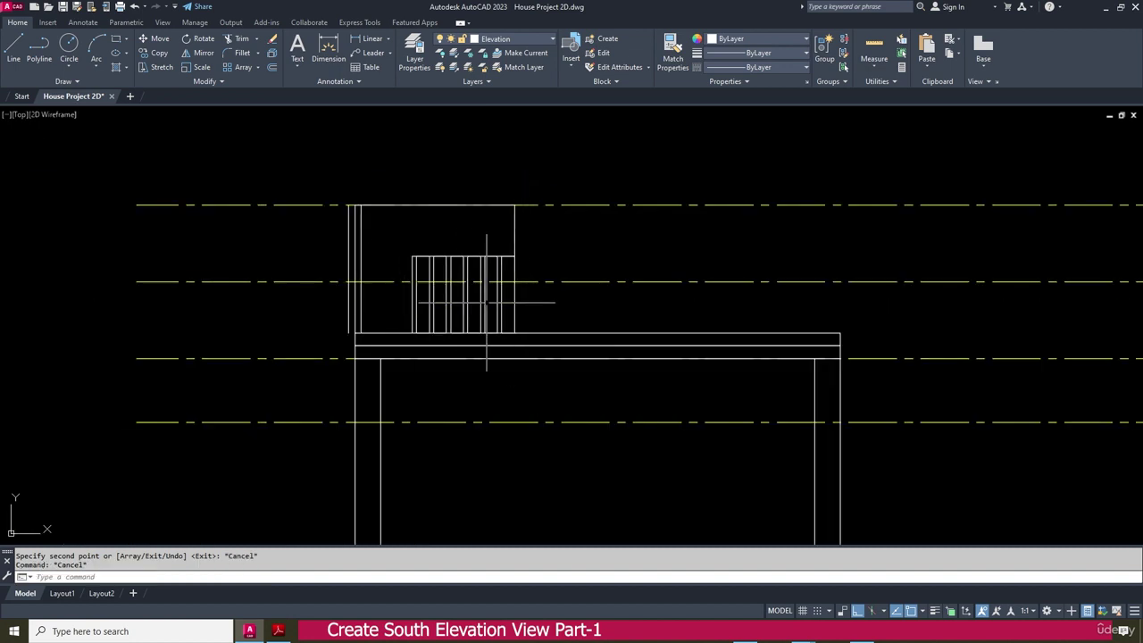
scroll(540, 278, up, 4)
Window-select the railing box's outline lines and JOIN them into one polyline
drag(513, 212, 485, 220)
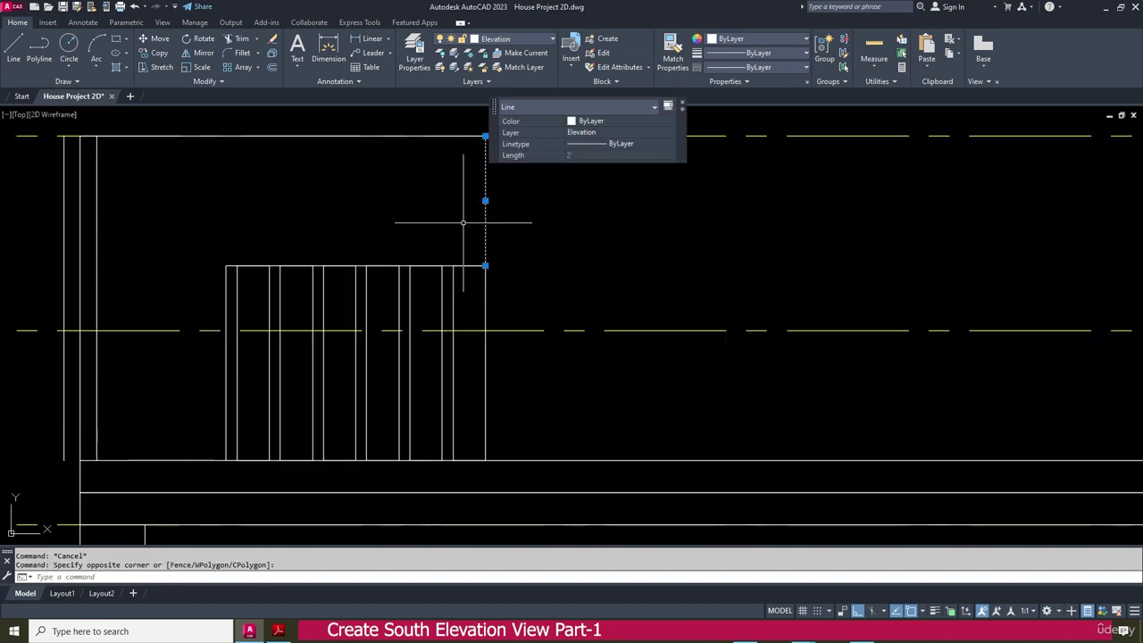
key(Escape)
scroll(472, 262, down, 2)
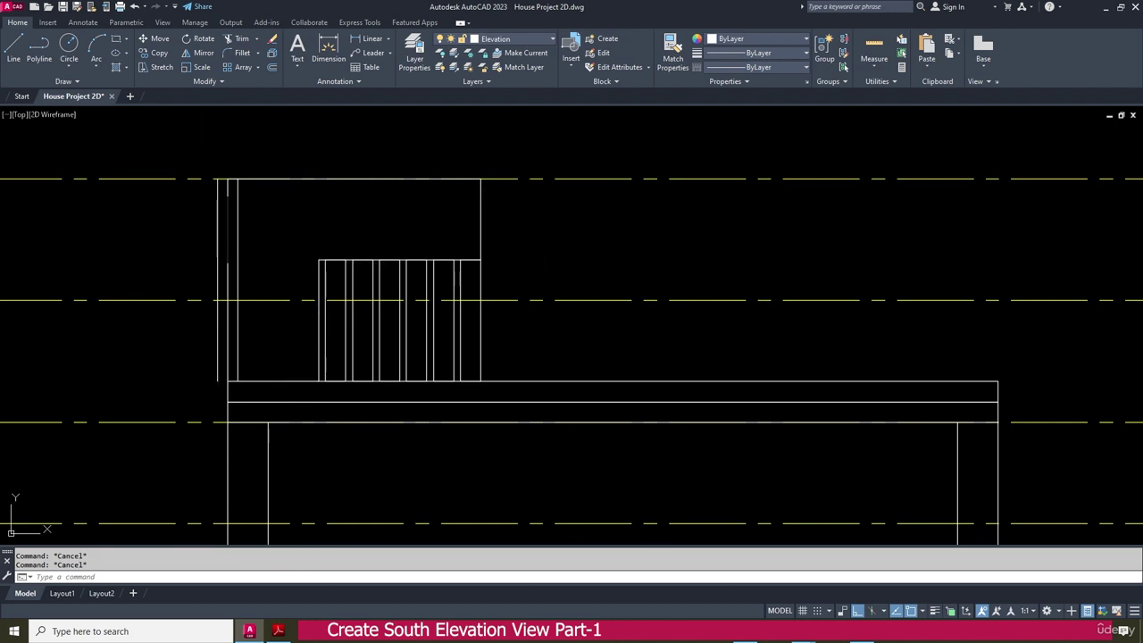
click(511, 211)
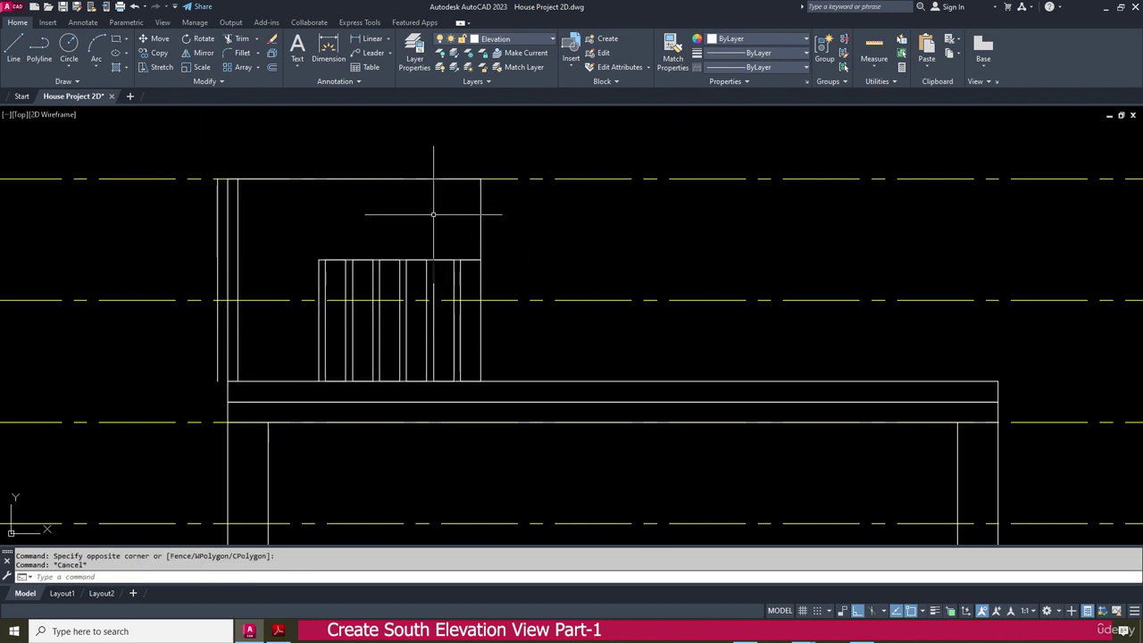
key(Escape)
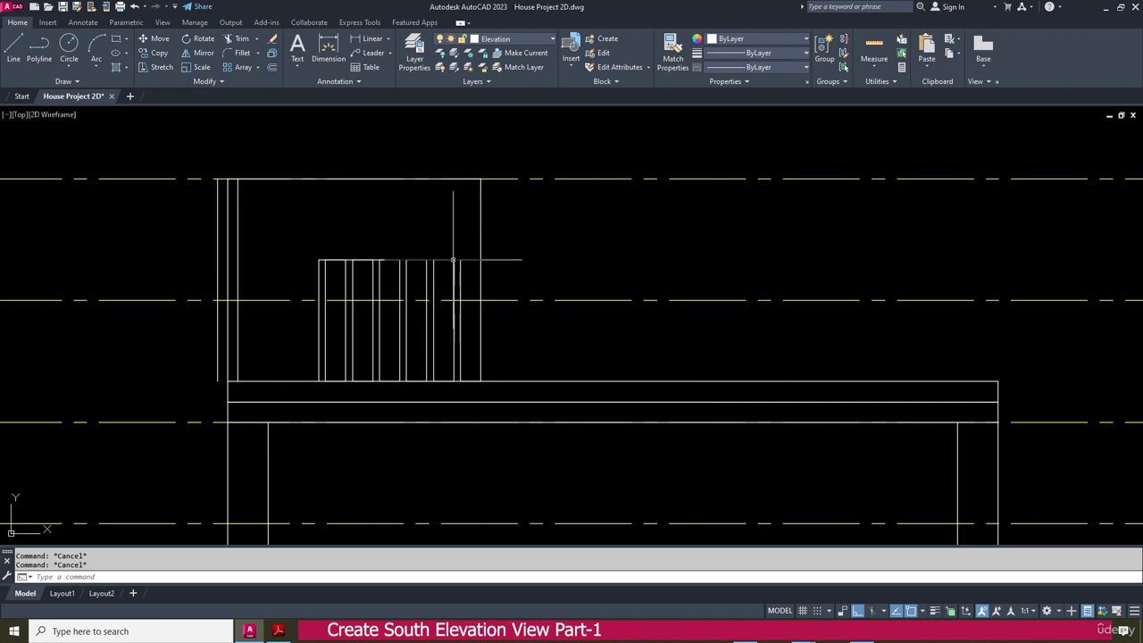
click(235, 158)
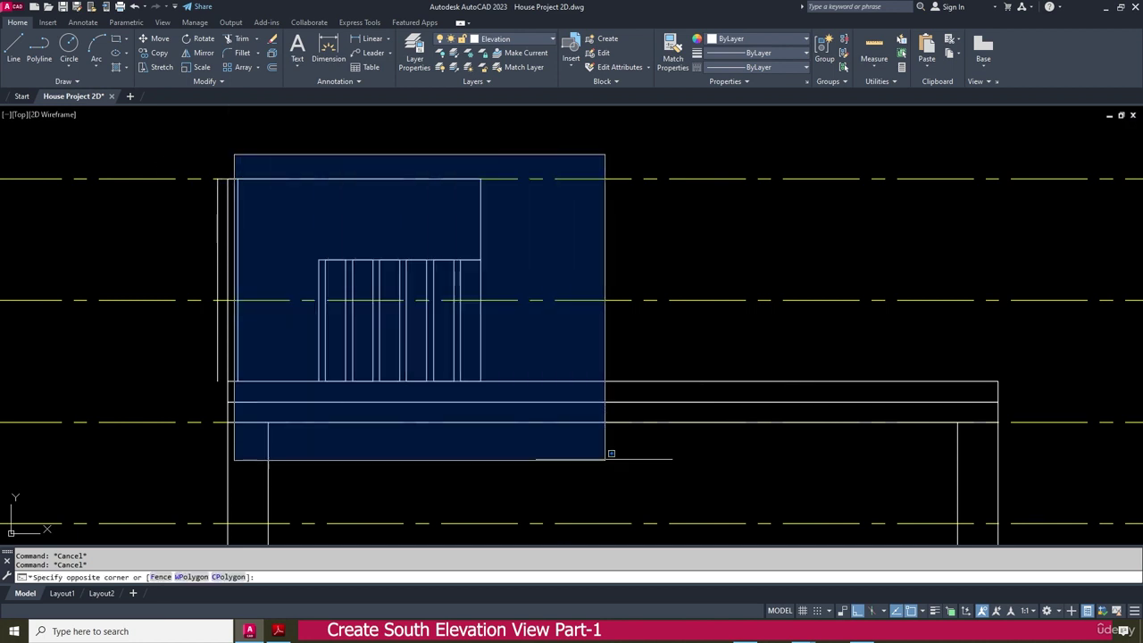
click(577, 390)
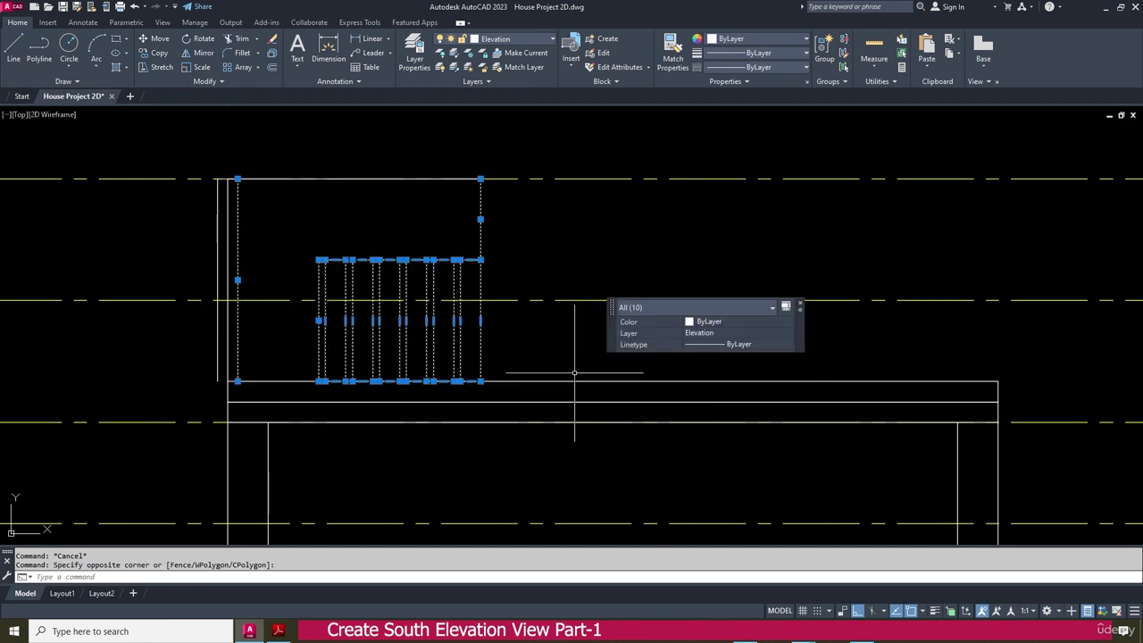
text(j)
key(Return)
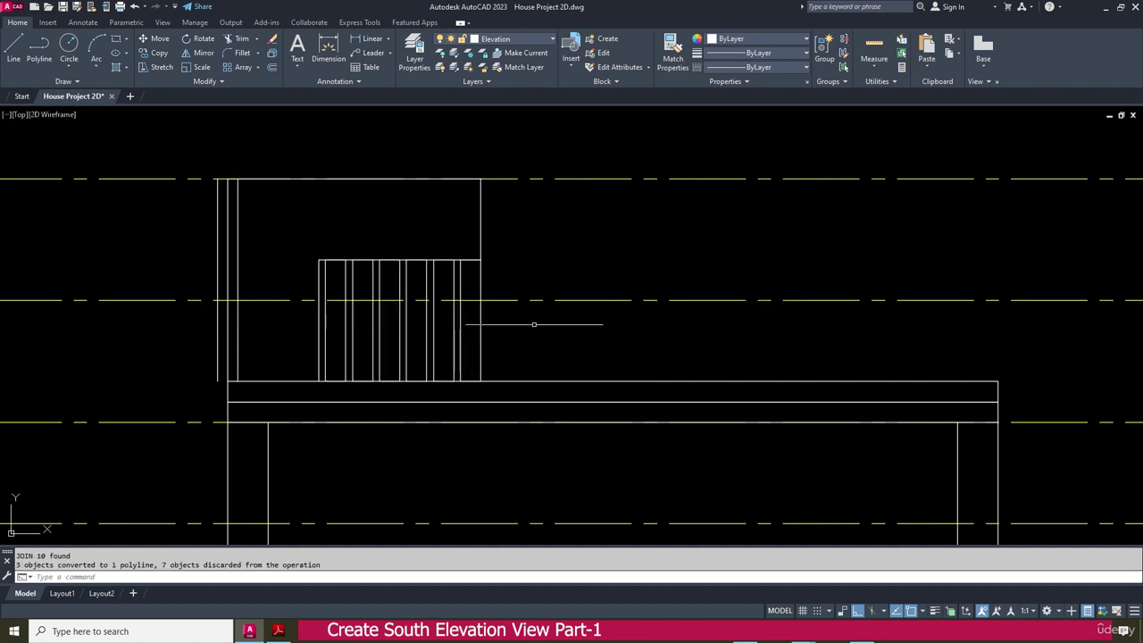
Check the joined outline and grab the parapet's top line by its left endpoint grip
click(510, 229)
click(437, 233)
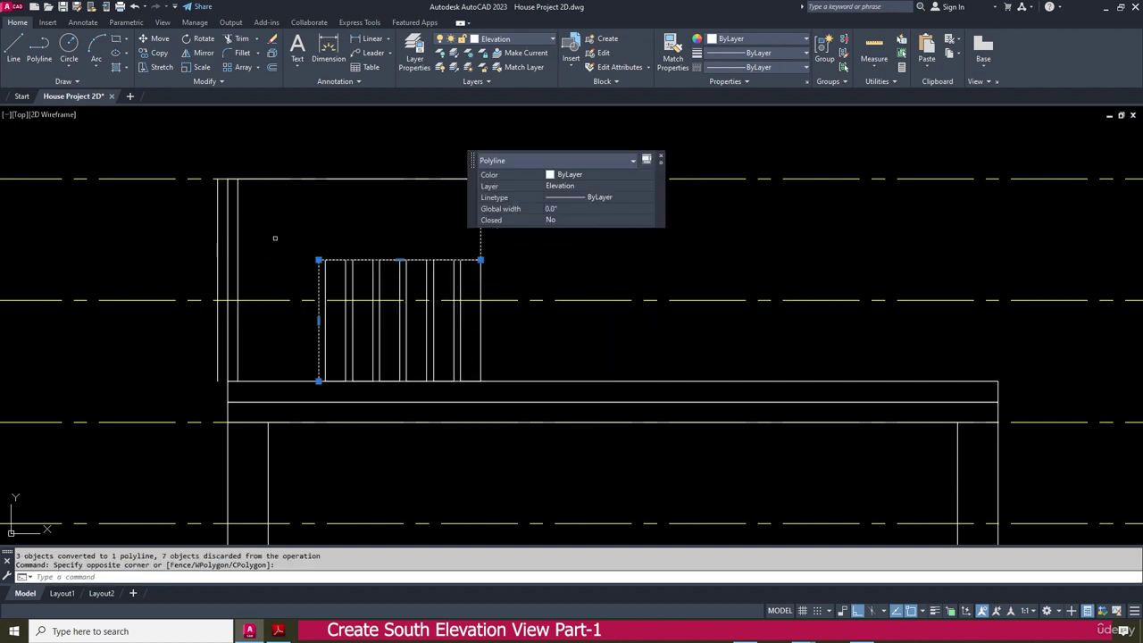
middle_drag(275, 239, 266, 294)
key(Escape)
click(422, 235)
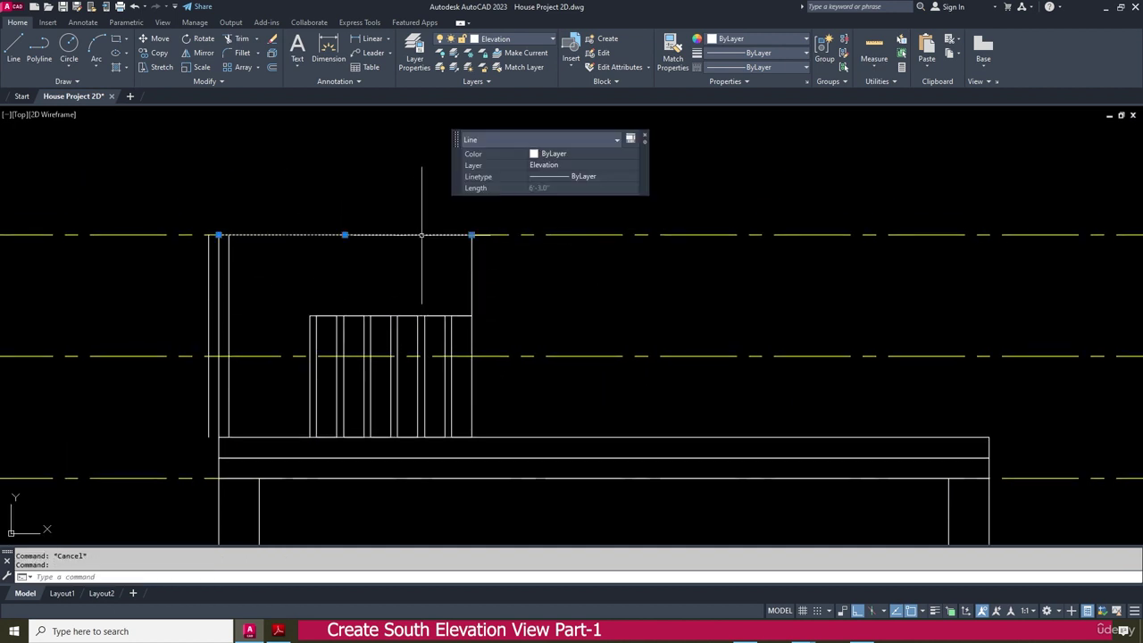
key(Escape)
scroll(278, 233, up, 2)
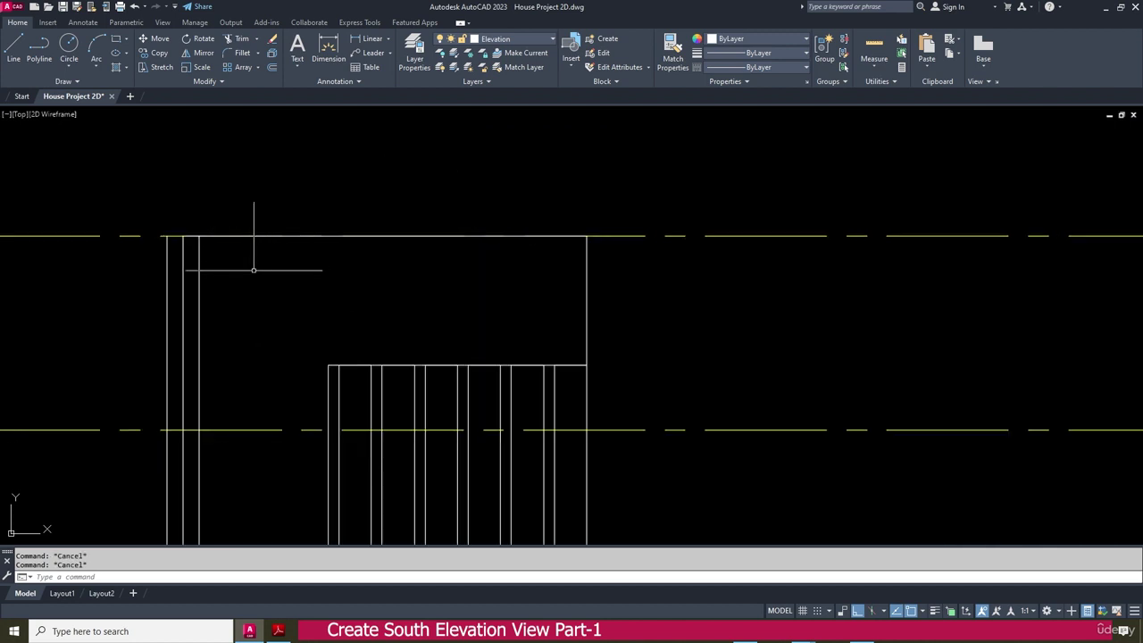
middle_drag(127, 288, 156, 228)
click(607, 176)
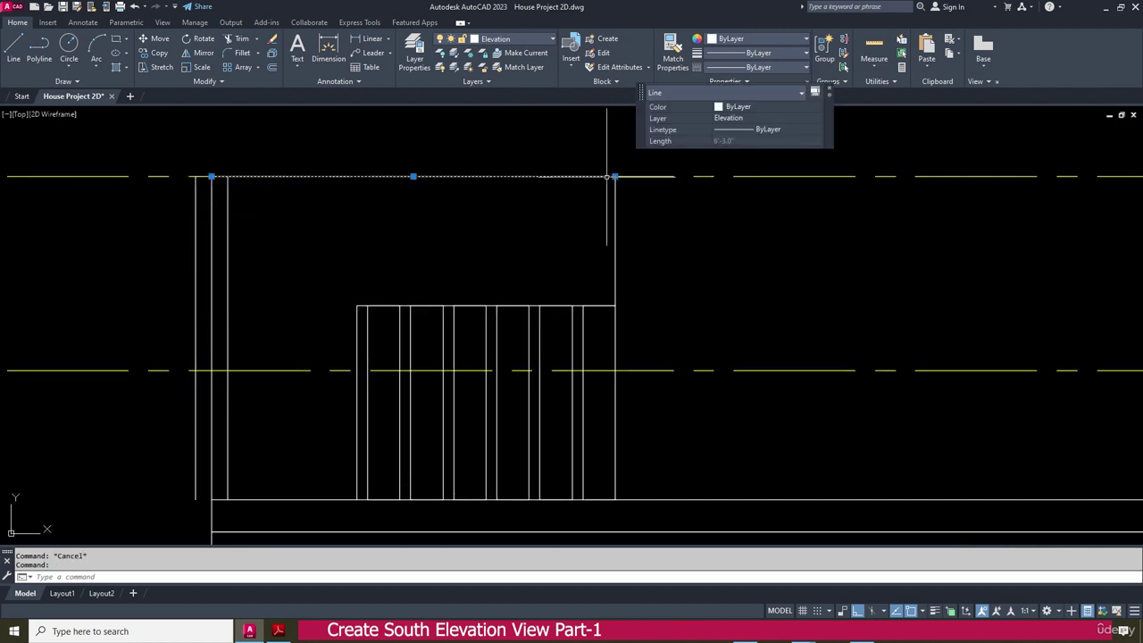
click(212, 176)
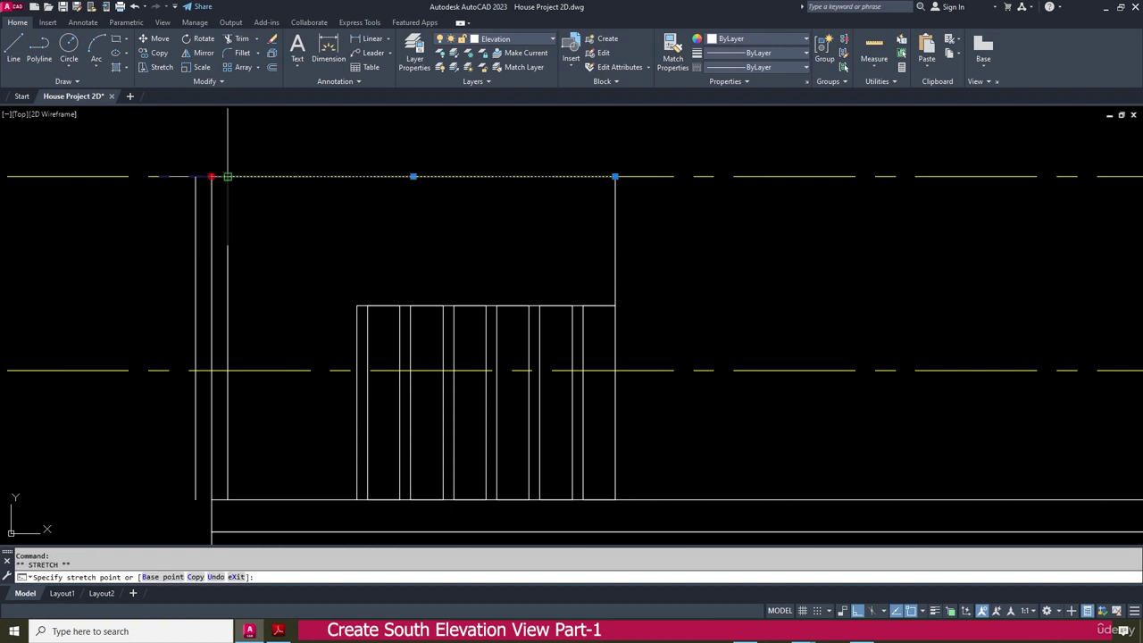
key(Escape)
Inspect the joined railing box outline and the long floor slab outline by selecting them
click(615, 228)
click(548, 217)
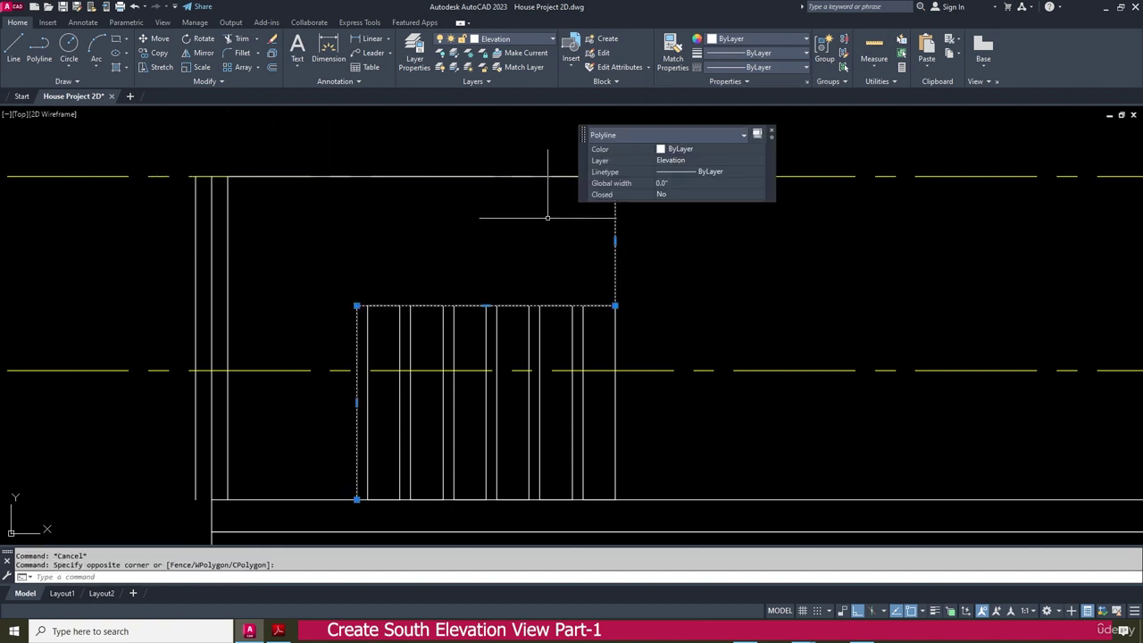
scroll(547, 217, down, 2)
key(Escape)
click(373, 394)
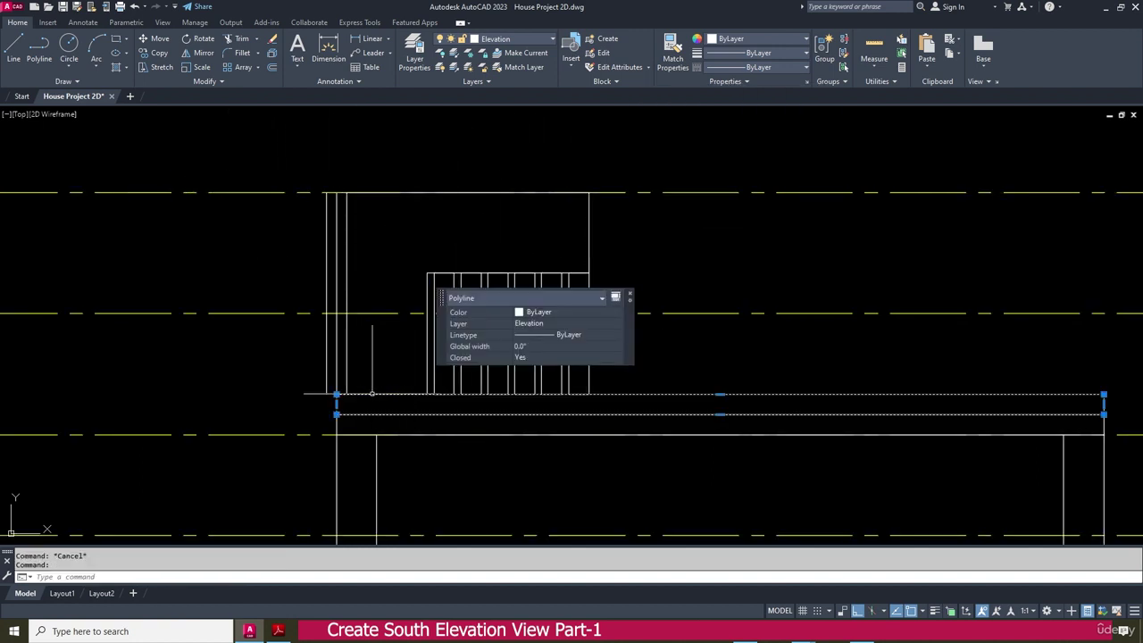
key(Escape)
Start a line at the wall/floor corner, then cancel it
click(13, 49)
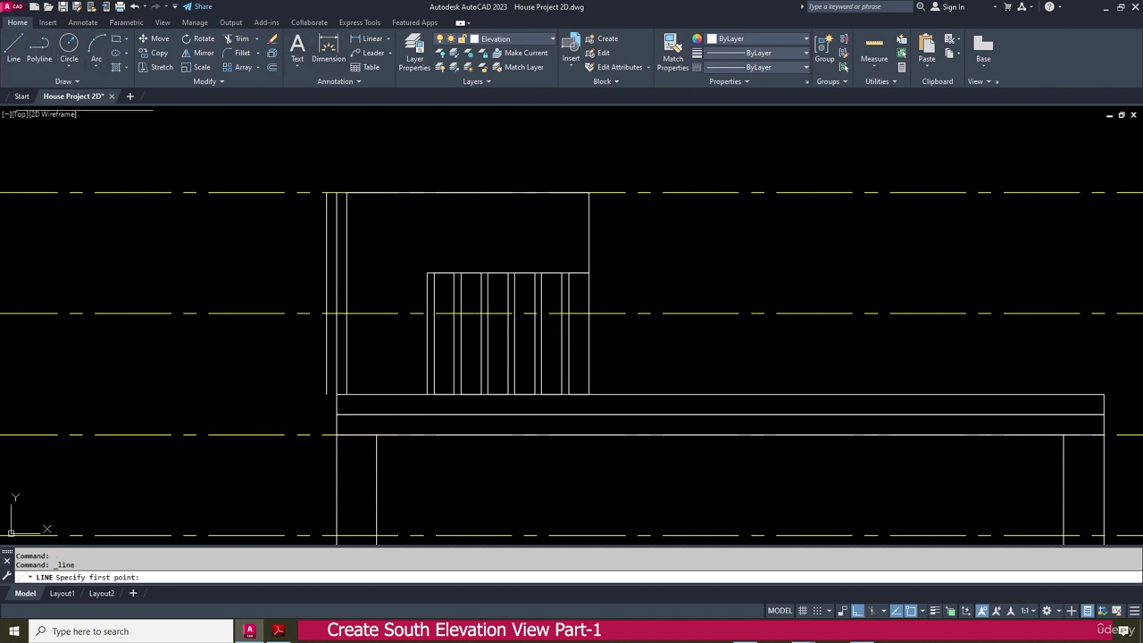
scroll(472, 431, up, 2)
click(396, 372)
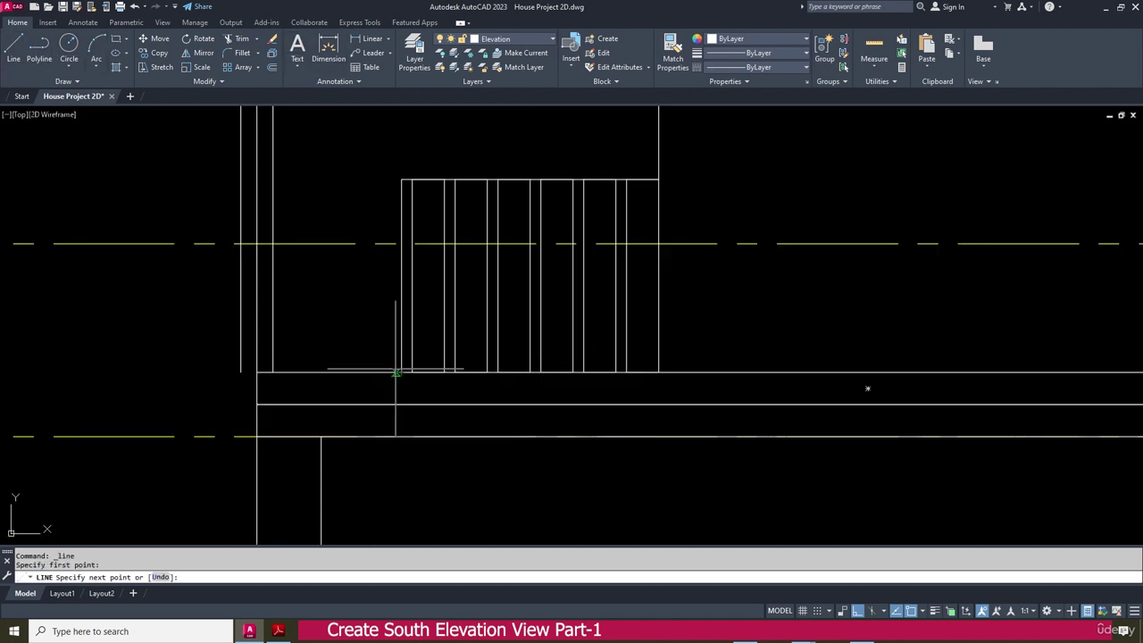
key(Escape)
key(Escape)
scroll(273, 376, down, 2)
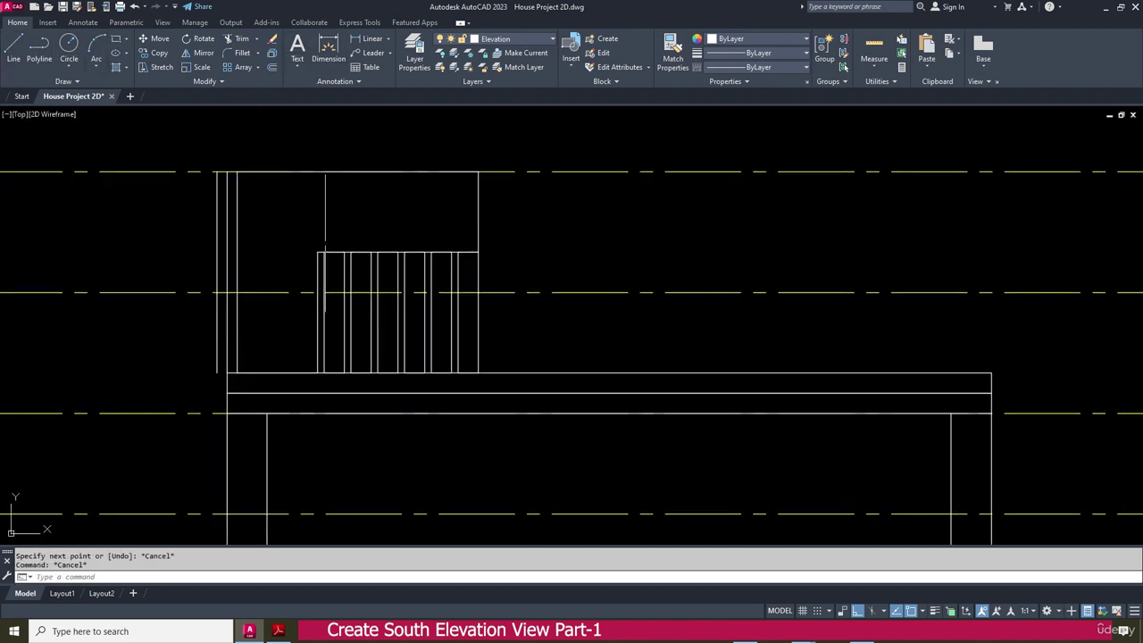
key(Escape)
Join the parapet's line segments into one polyline with Join from the Modify panel and verify it
click(221, 80)
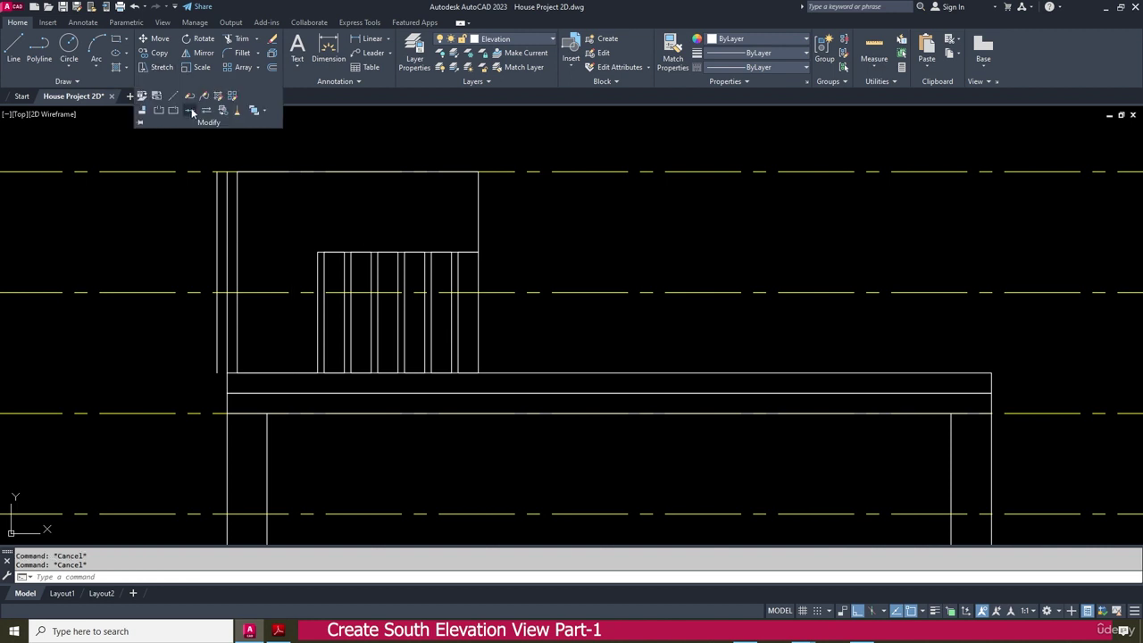
click(192, 110)
click(229, 158)
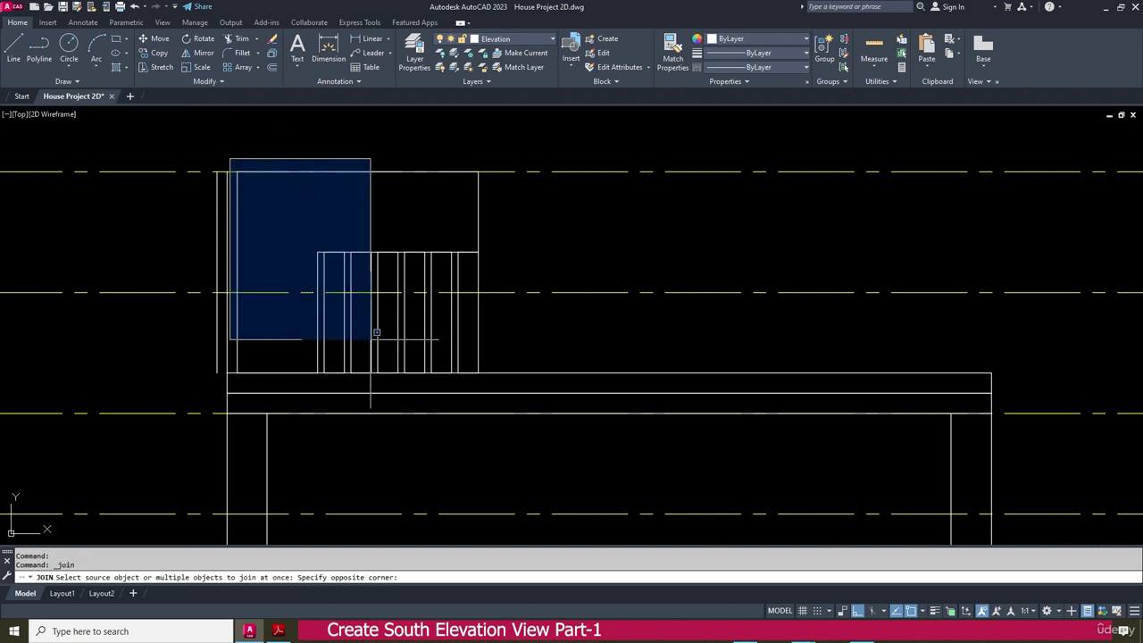
click(499, 376)
key(Return)
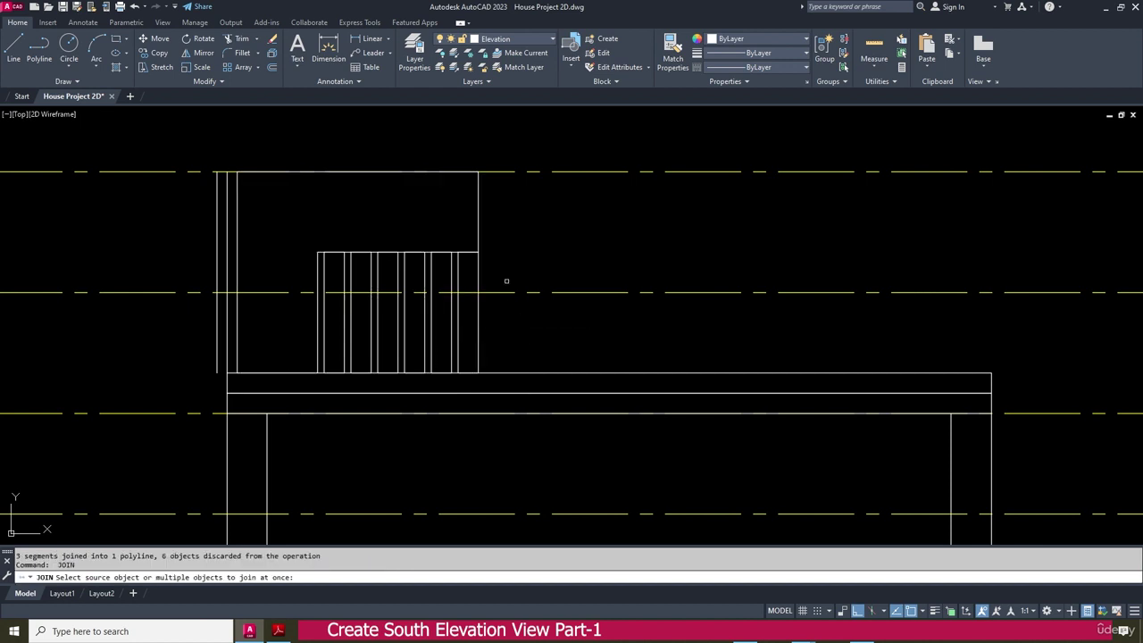
key(Escape)
click(518, 205)
click(469, 178)
key(Escape)
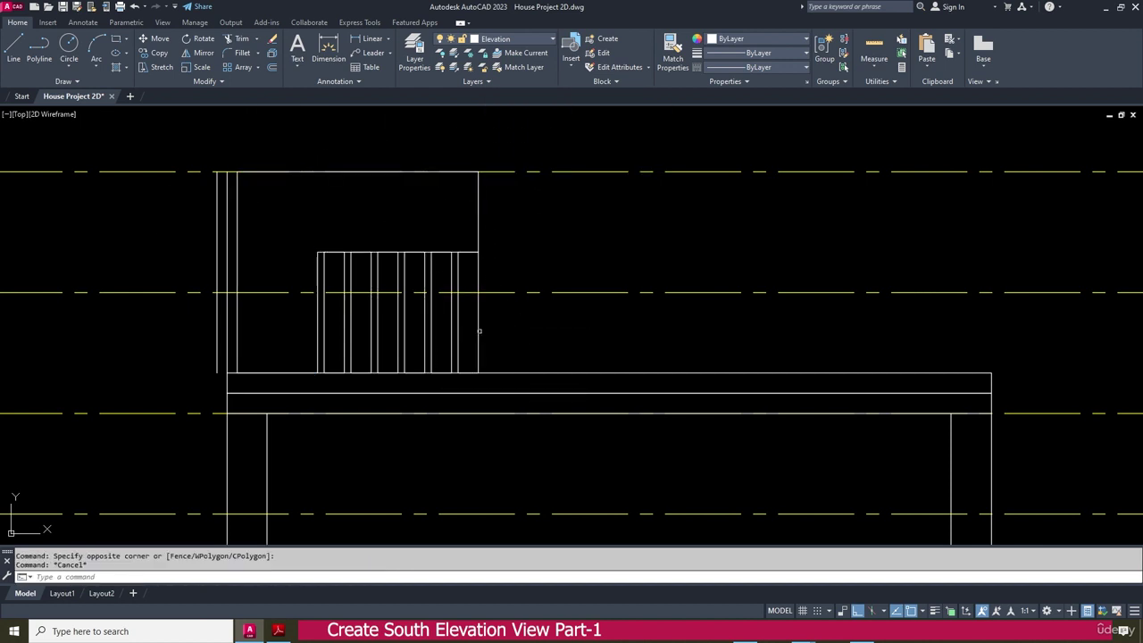
Pan the view out over the elevation and switch to the reference PDF
scroll(464, 321, down, 2)
middle_drag(447, 241, 250, 273)
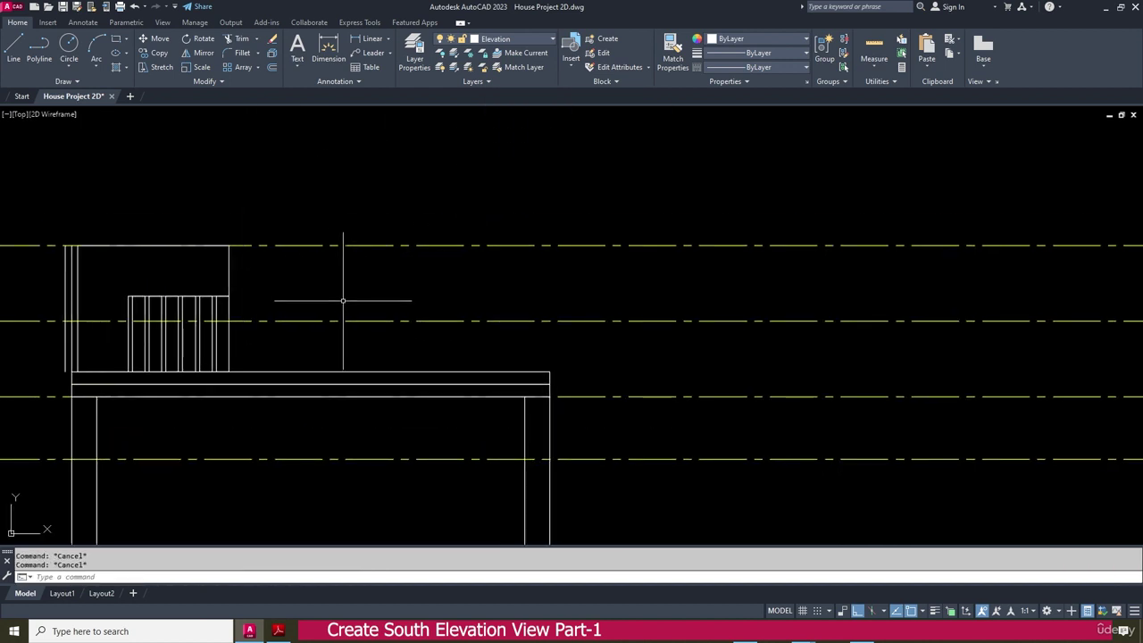
middle_drag(134, 278, 199, 257)
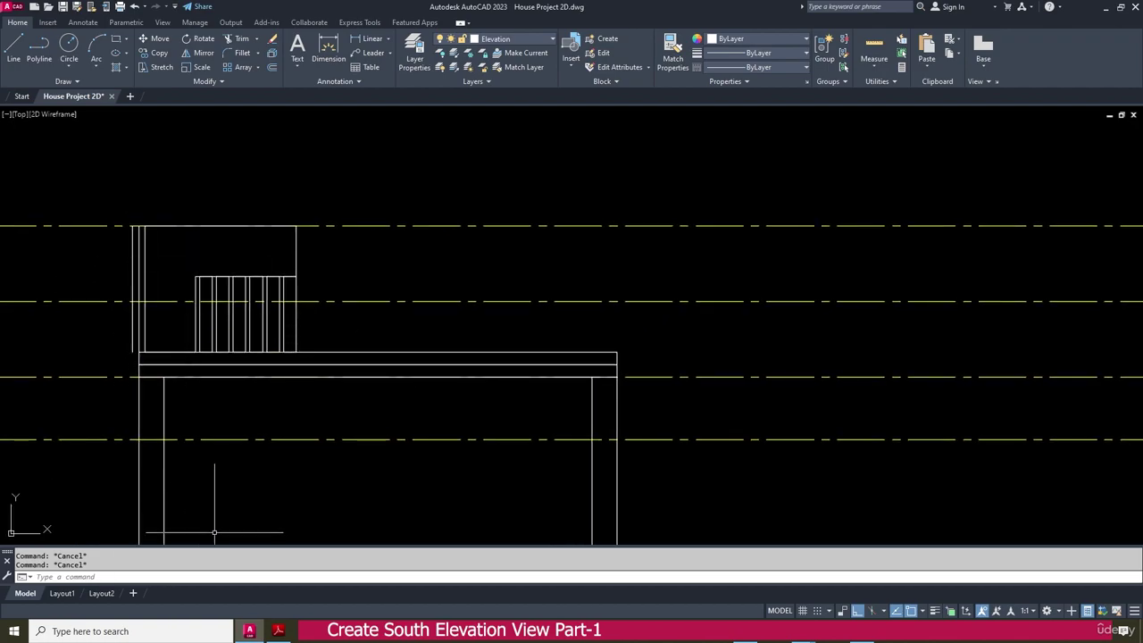
key(alt+Tab)
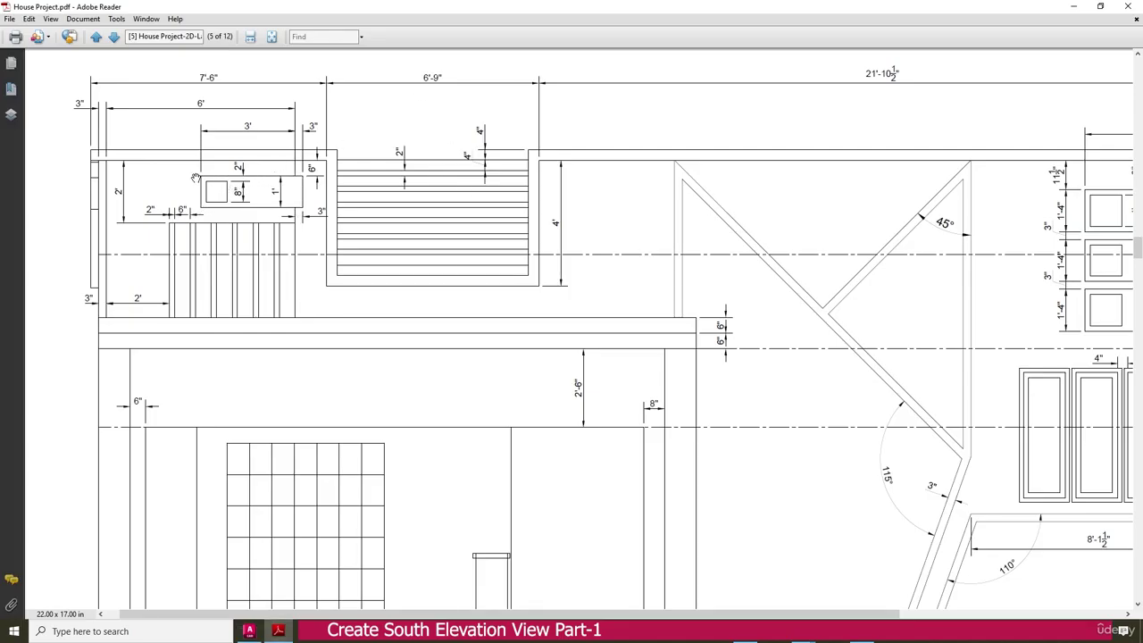
Zoom the PDF into the window box's 3', 1' and 8" dimensions, then return to AutoCAD
ctrl+scroll(242, 115, up, 1)
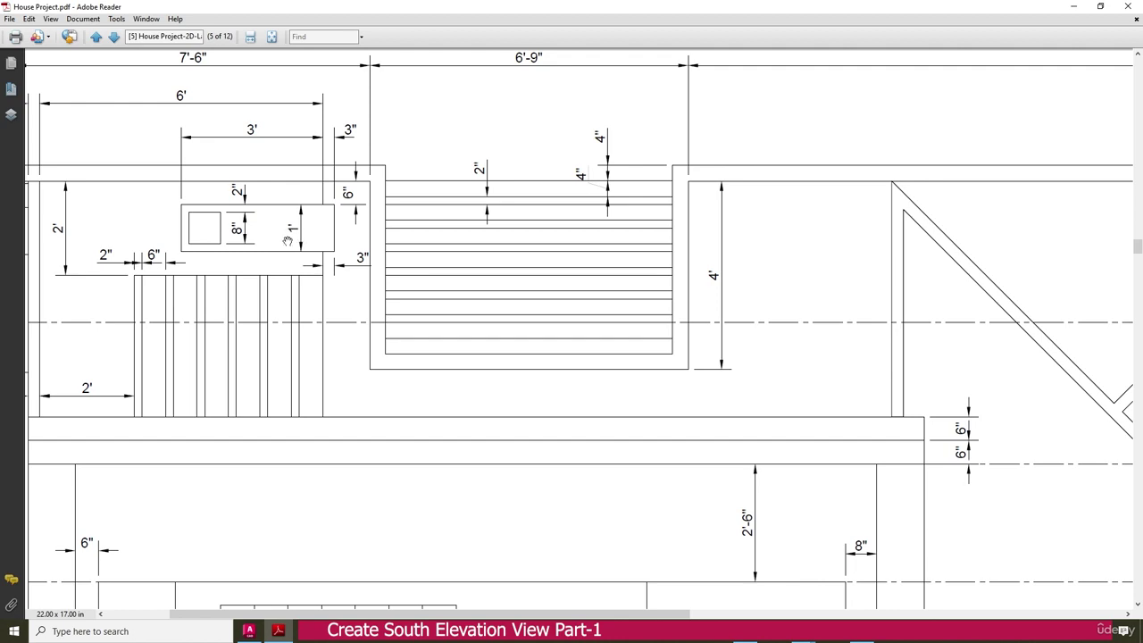
click(249, 630)
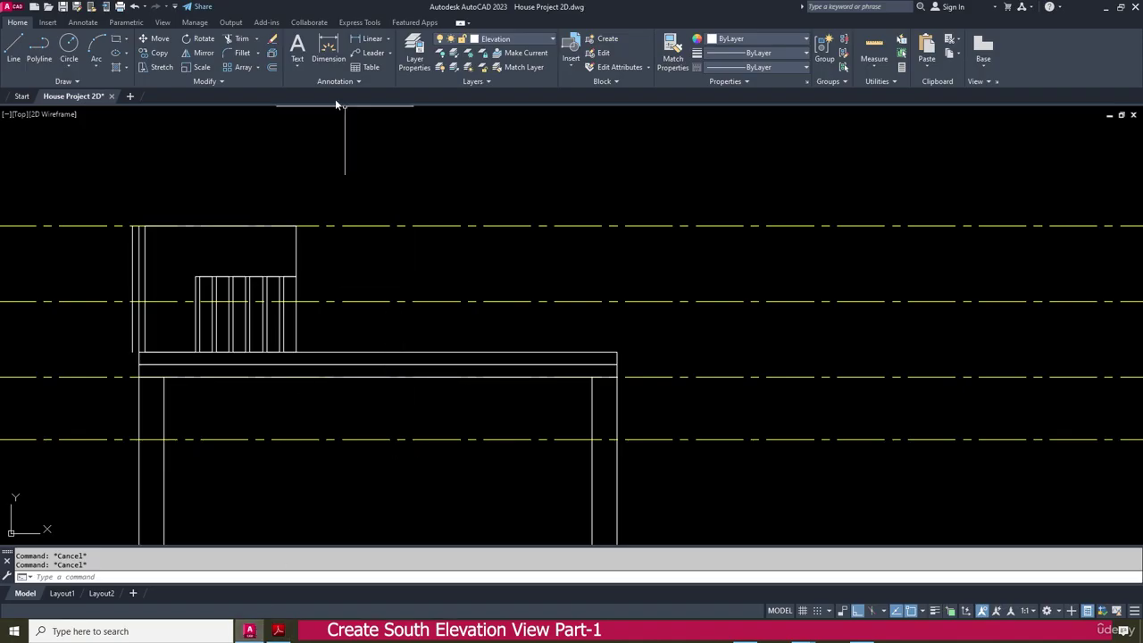
Draw a 3'3" by 1' rectangle from the parapet's top-right corner toward the lower left, then recheck the PDF
click(116, 39)
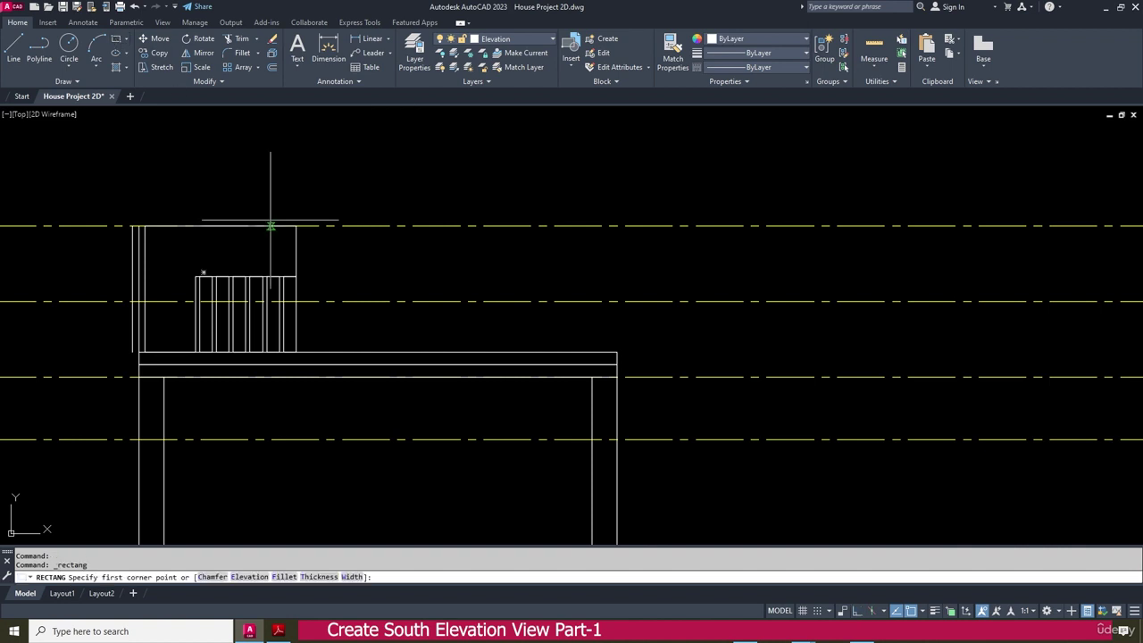
scroll(303, 266, up, 4)
click(284, 168)
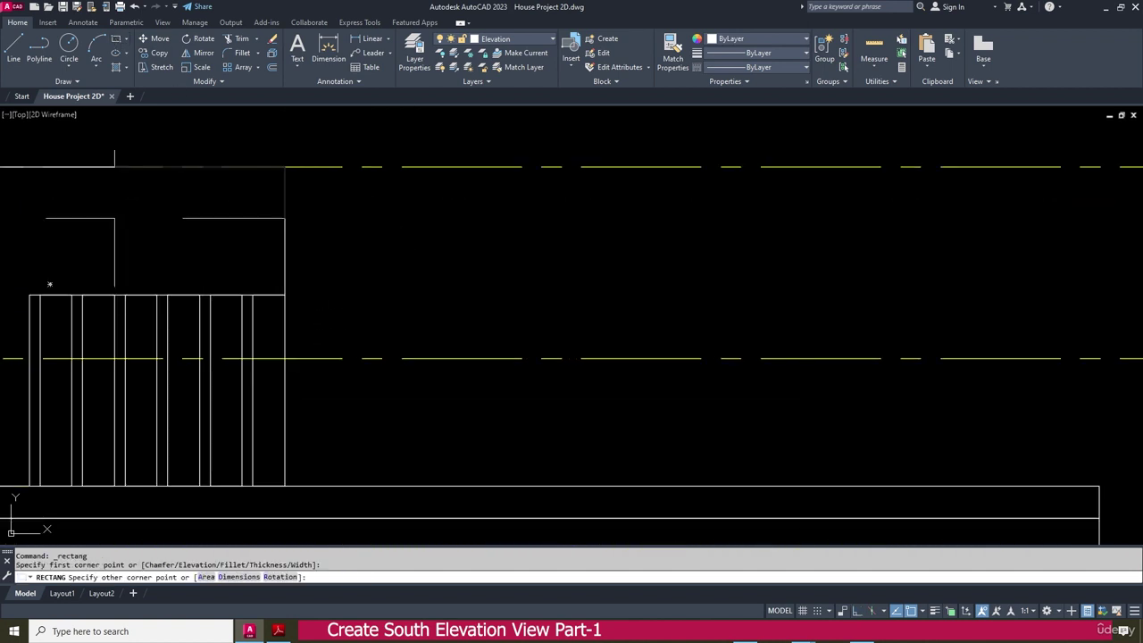
middle_drag(115, 224, 362, 234)
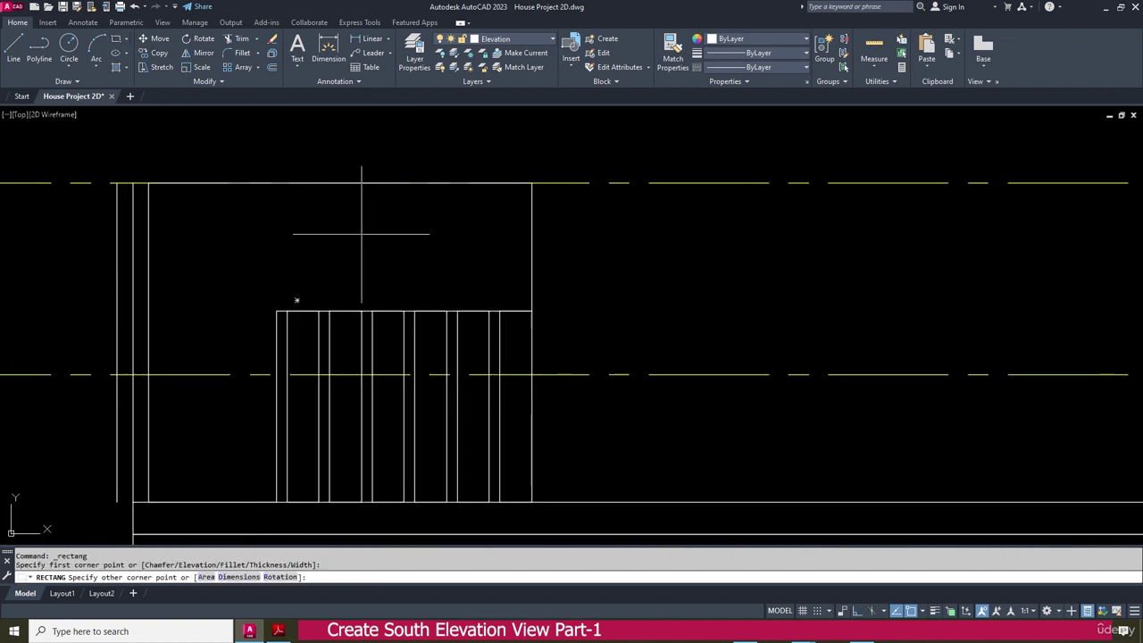
click(231, 579)
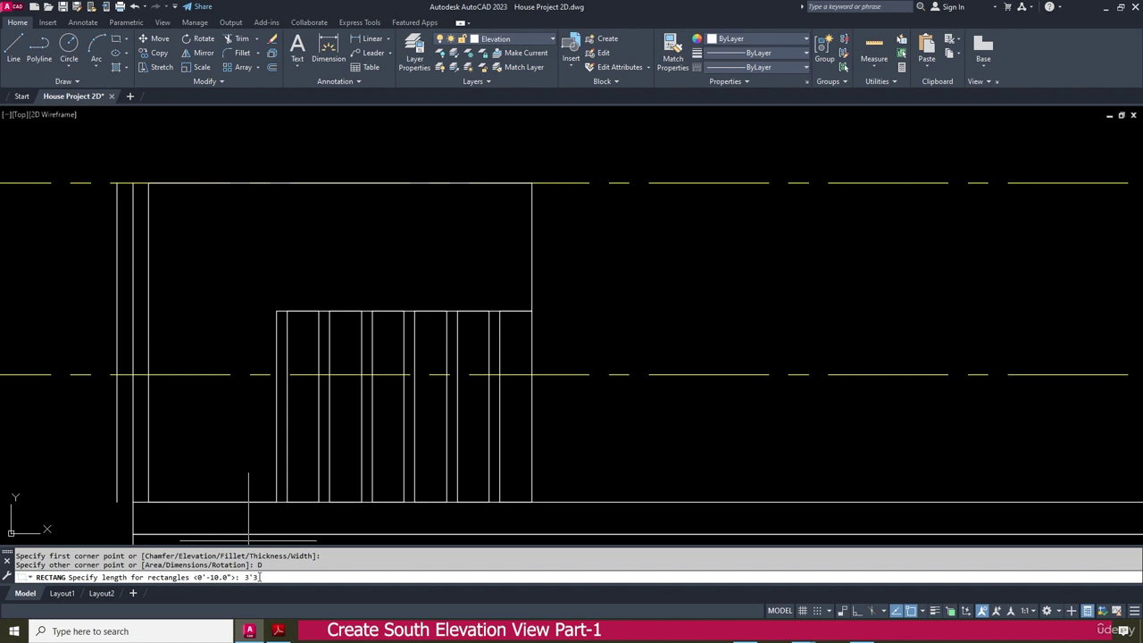
text(3'3")
key(Return)
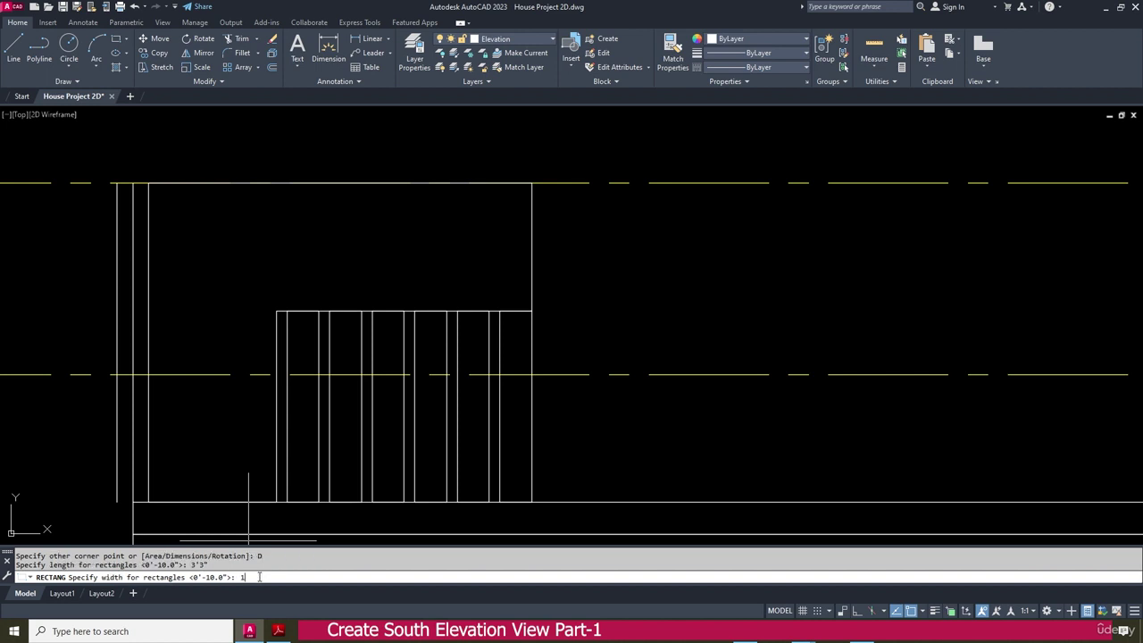
text(1')
key(Return)
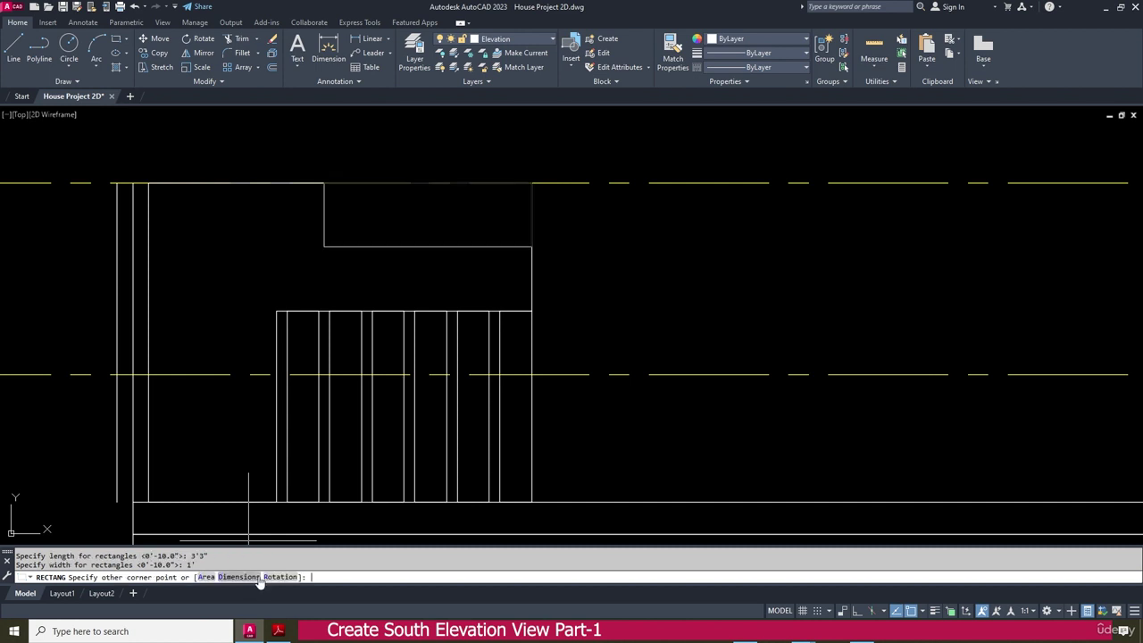
click(357, 257)
middle_drag(580, 248, 458, 278)
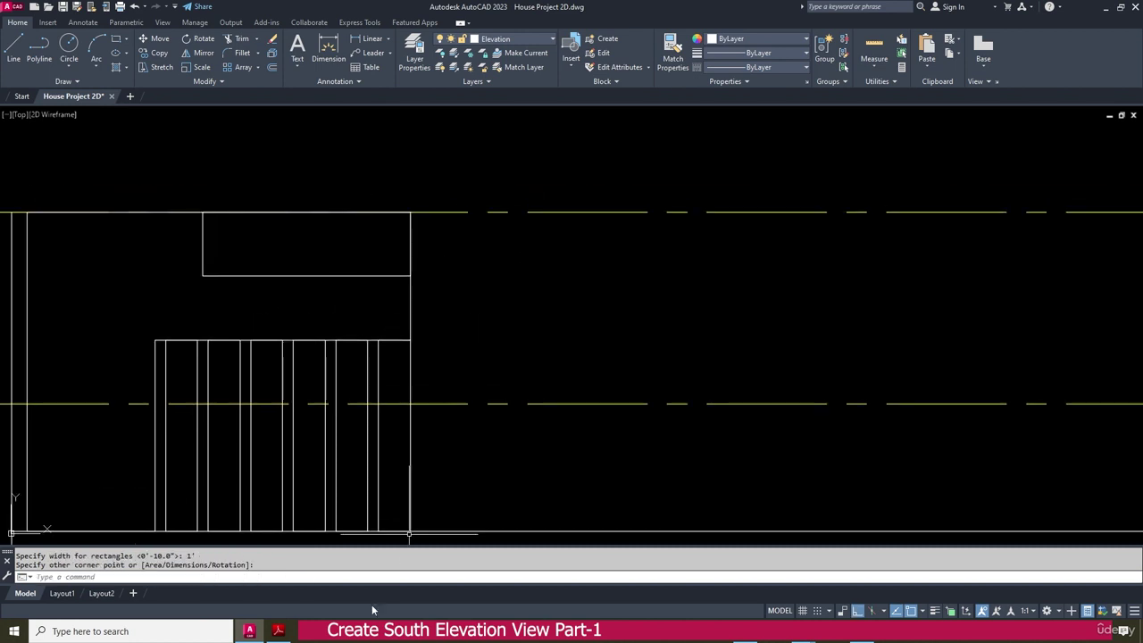
click(278, 632)
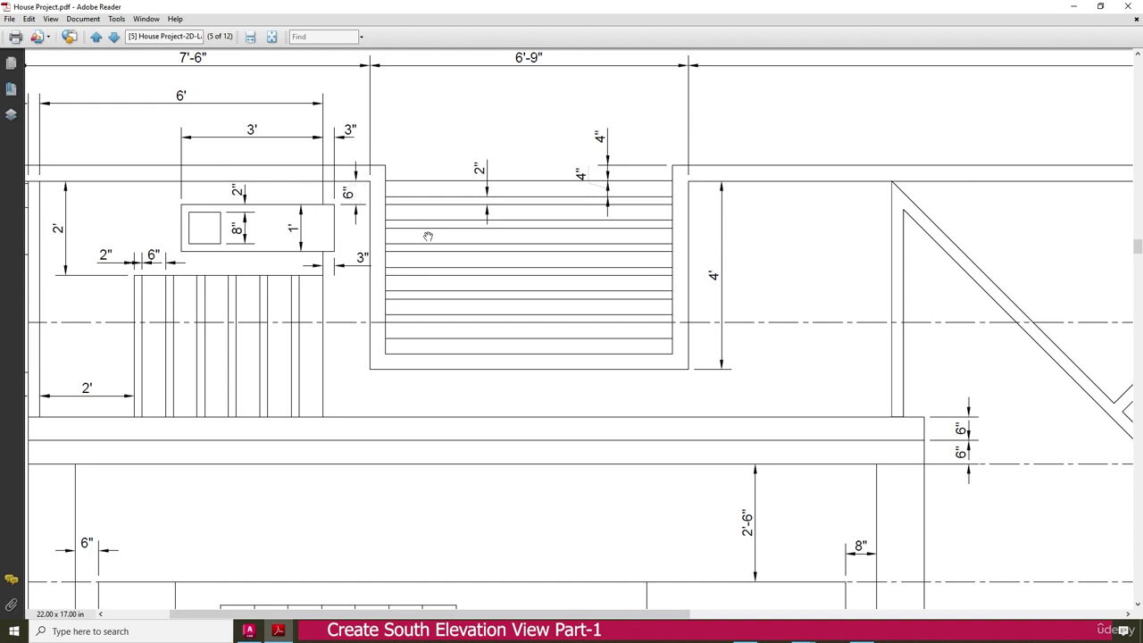
click(249, 632)
Move the window-box rectangle 6" down and then 3" right
click(441, 191)
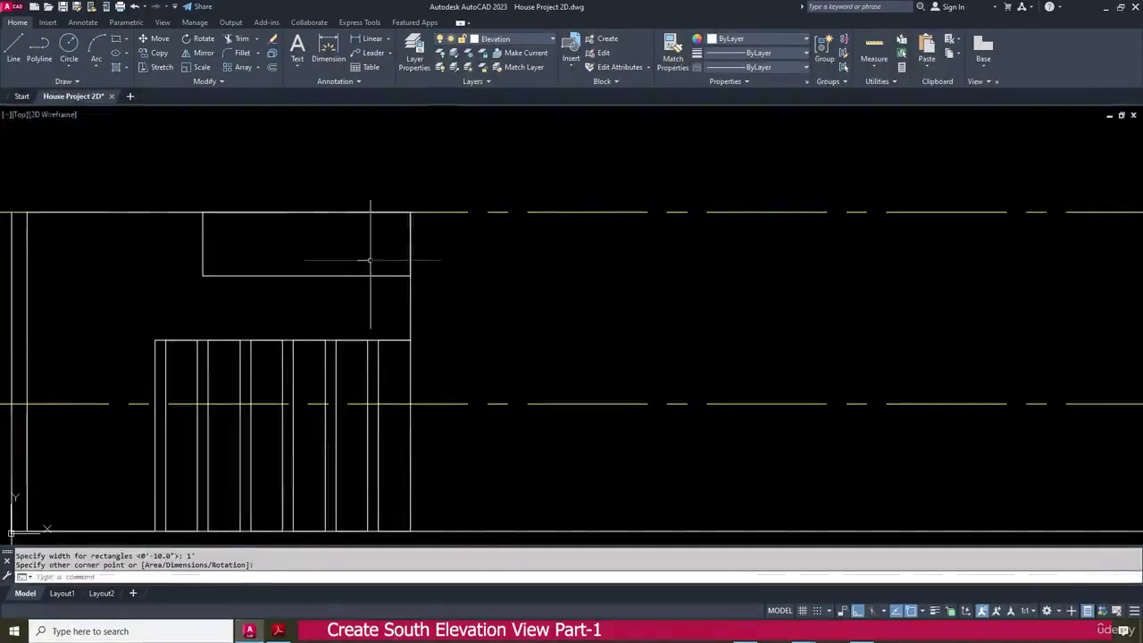
click(343, 280)
click(155, 39)
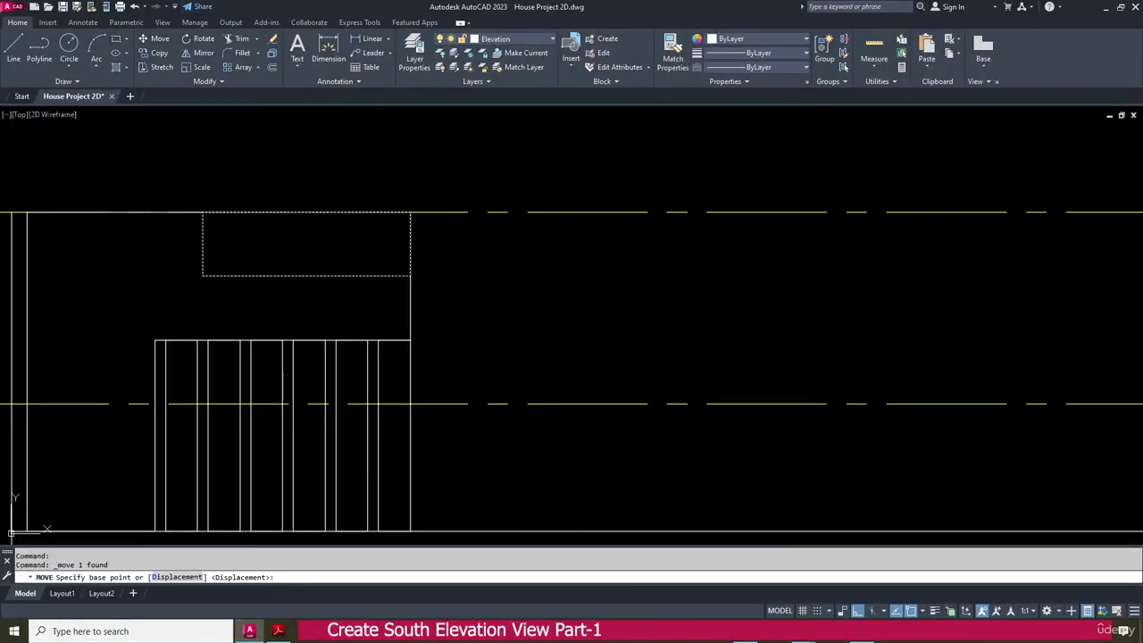
click(489, 263)
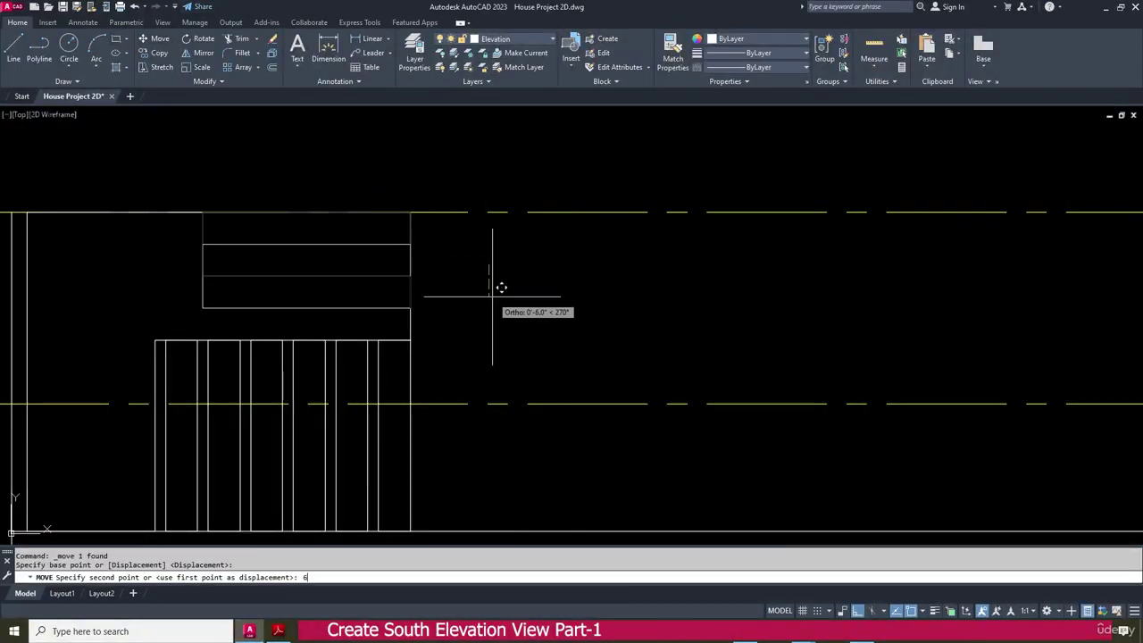
key(Return)
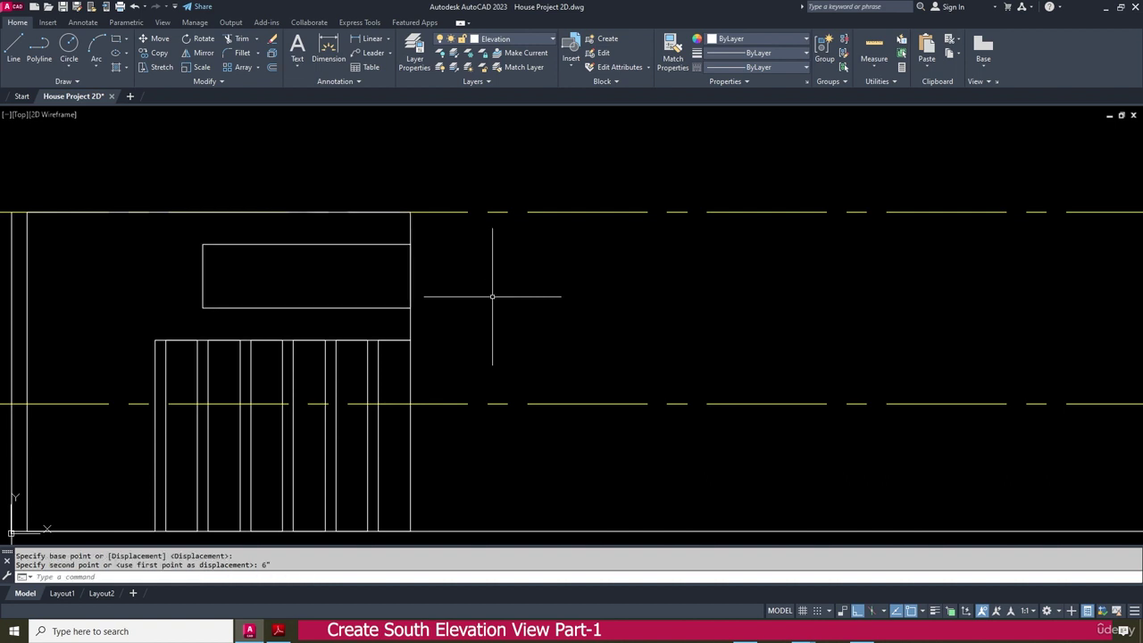
click(336, 228)
click(336, 227)
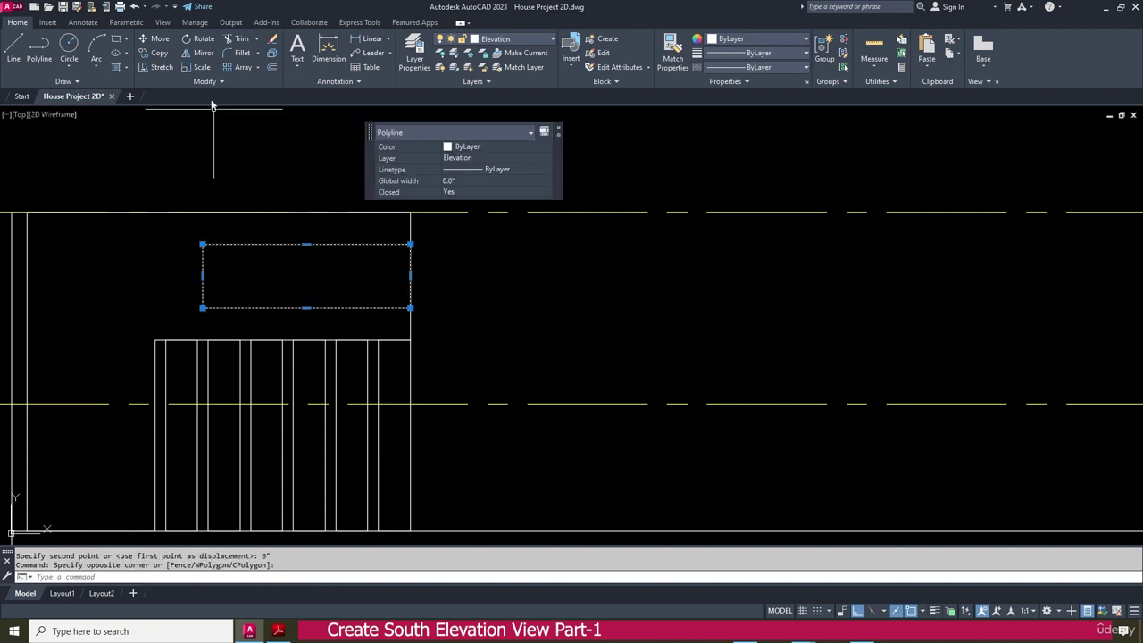
click(158, 40)
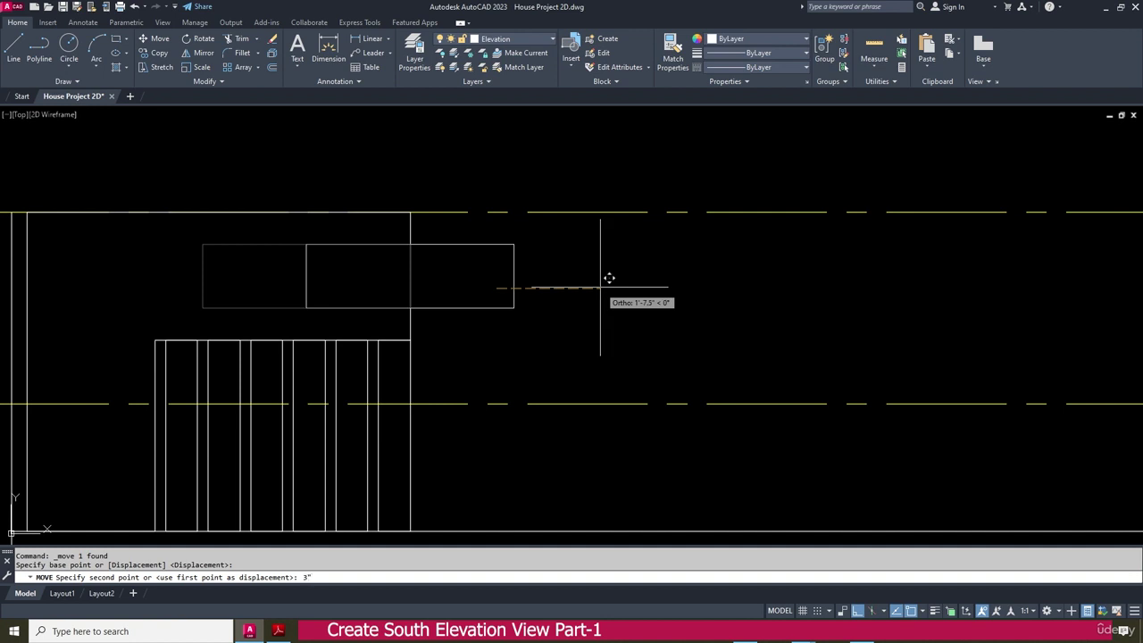
key(Return)
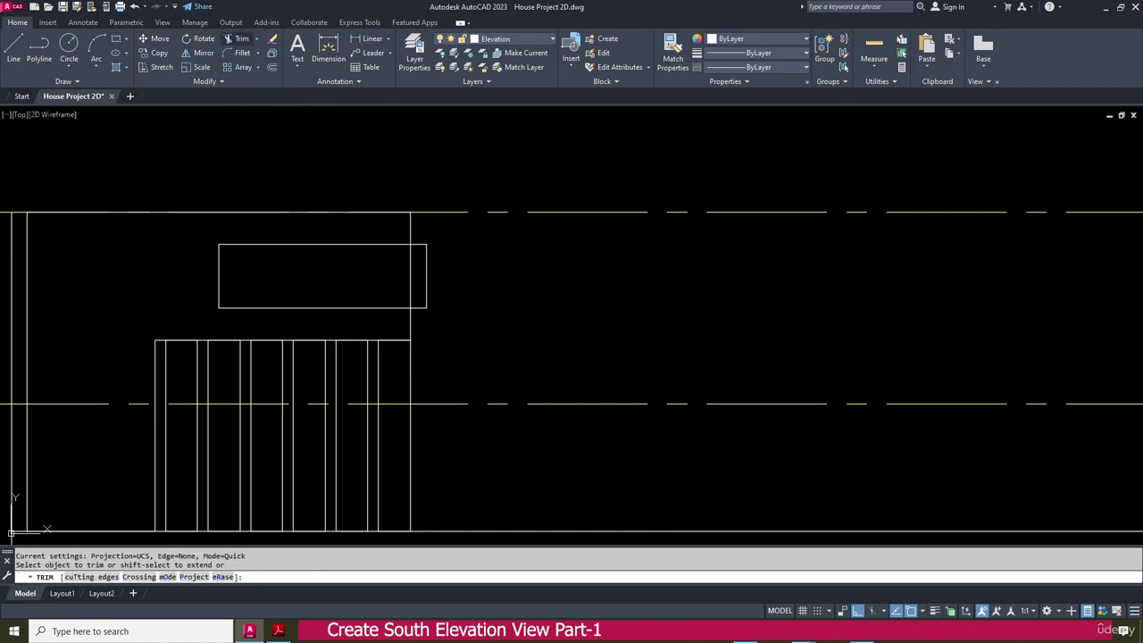
Start a trim fence across the overlapping lines, then cancel the trim
click(238, 38)
click(413, 240)
key(Return)
scroll(502, 260, down, 3)
key(Escape)
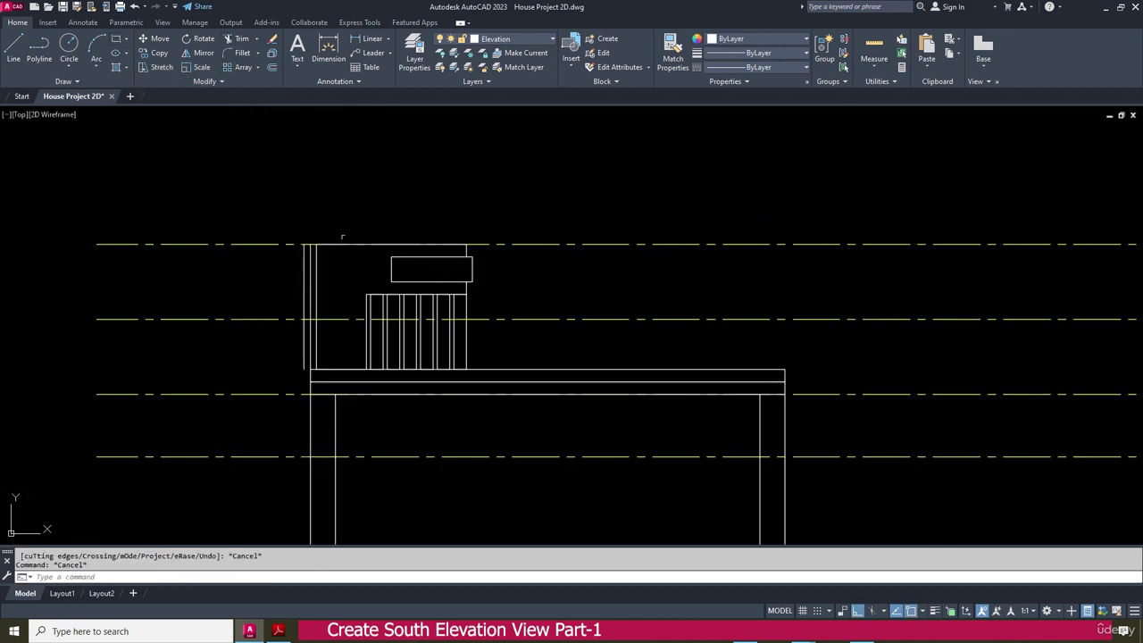
scroll(495, 234, up, 5)
scroll(495, 233, down, 2)
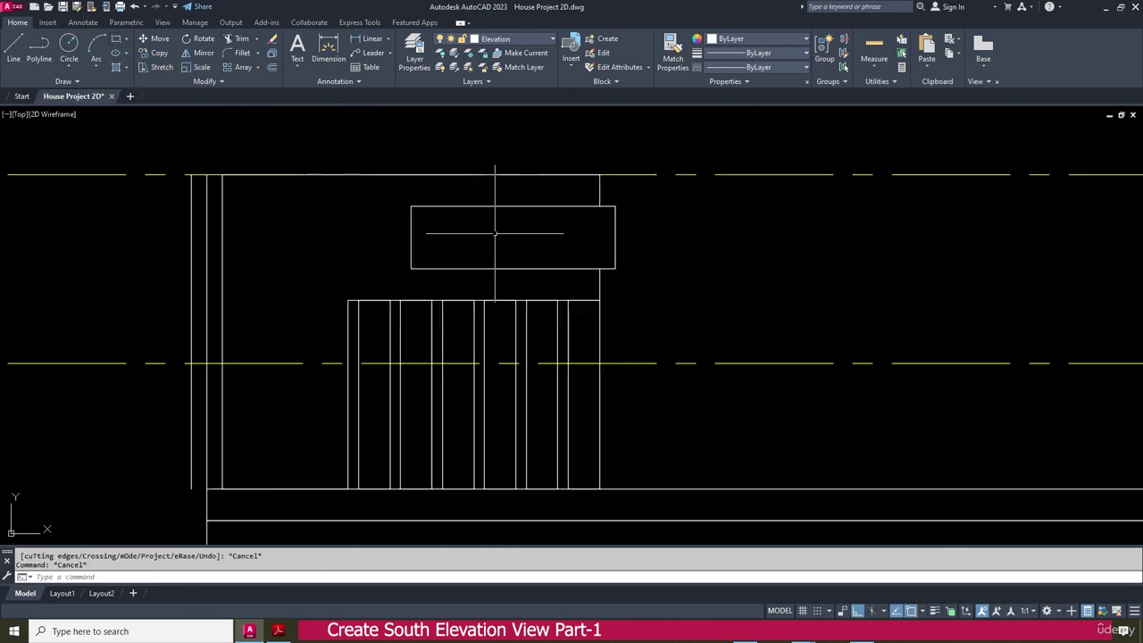
After checking the PDF, draw an 8" by 8" square at the window box's top-left corner
click(277, 630)
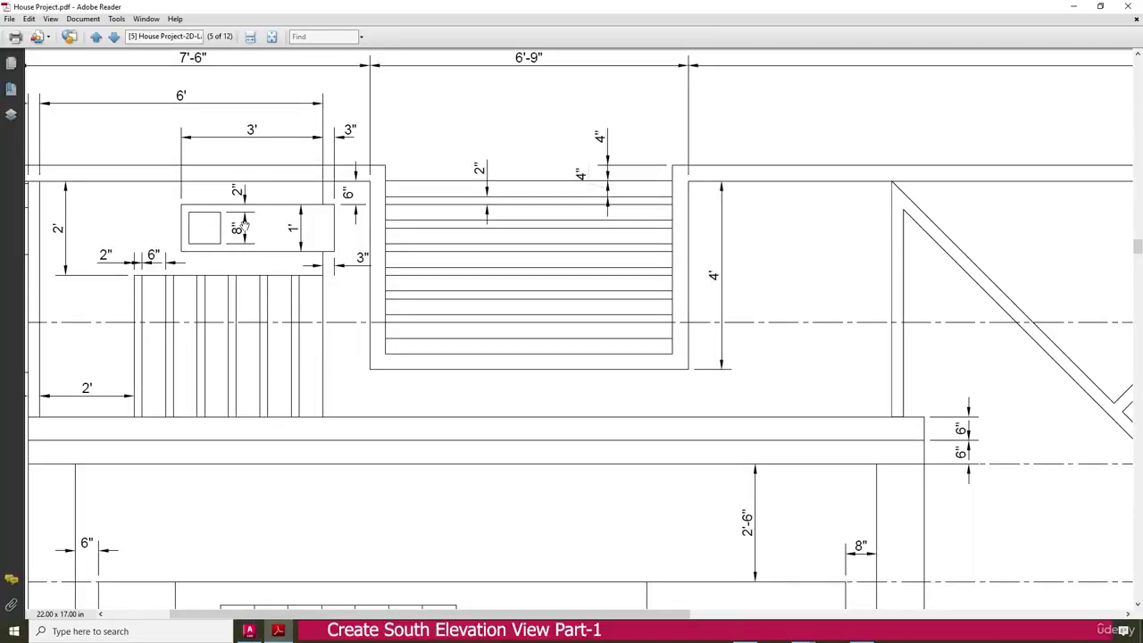
click(249, 630)
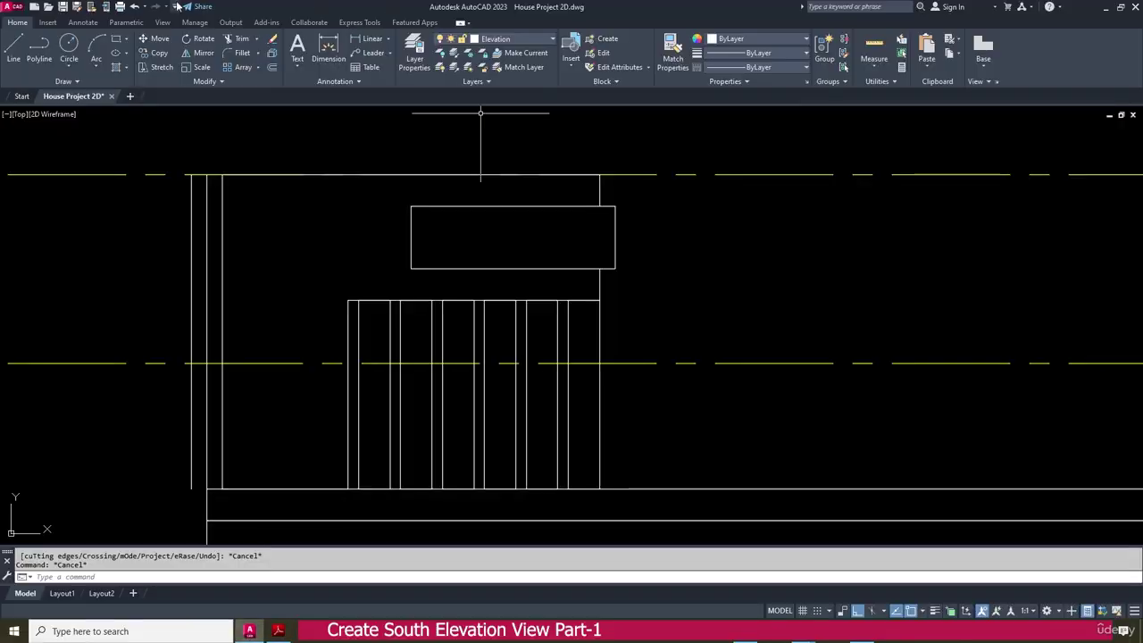
click(115, 39)
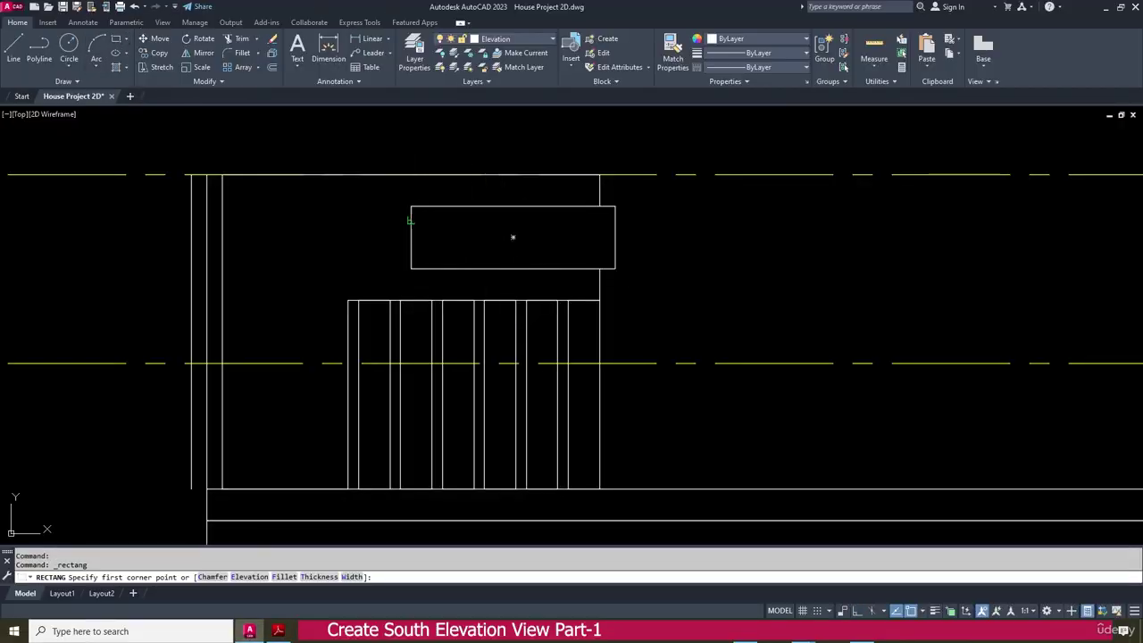
click(411, 206)
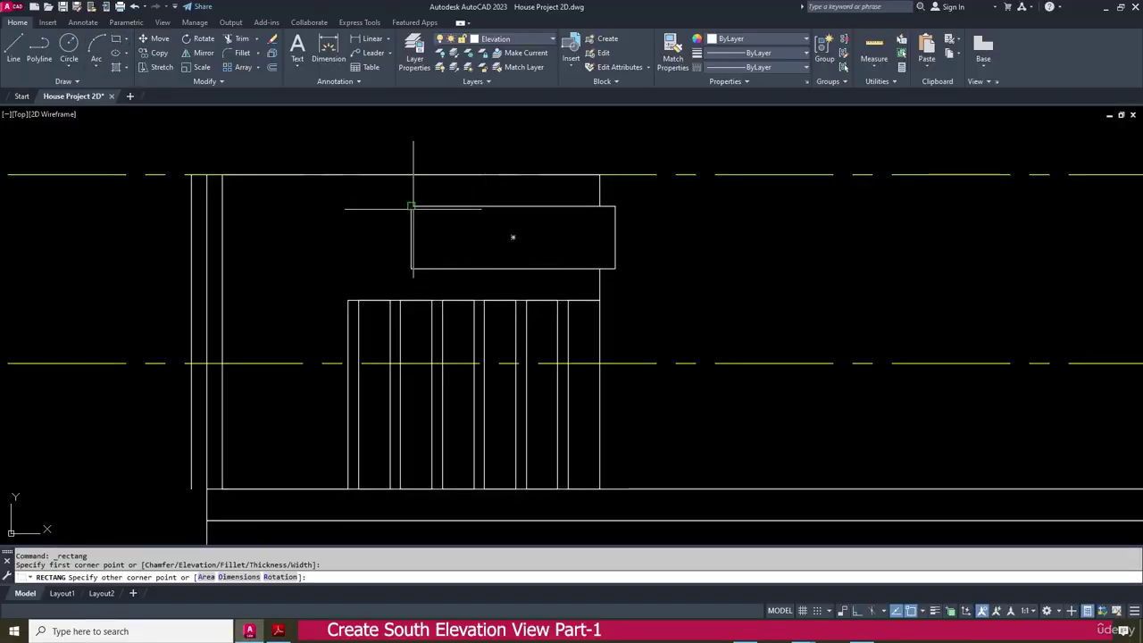
click(237, 577)
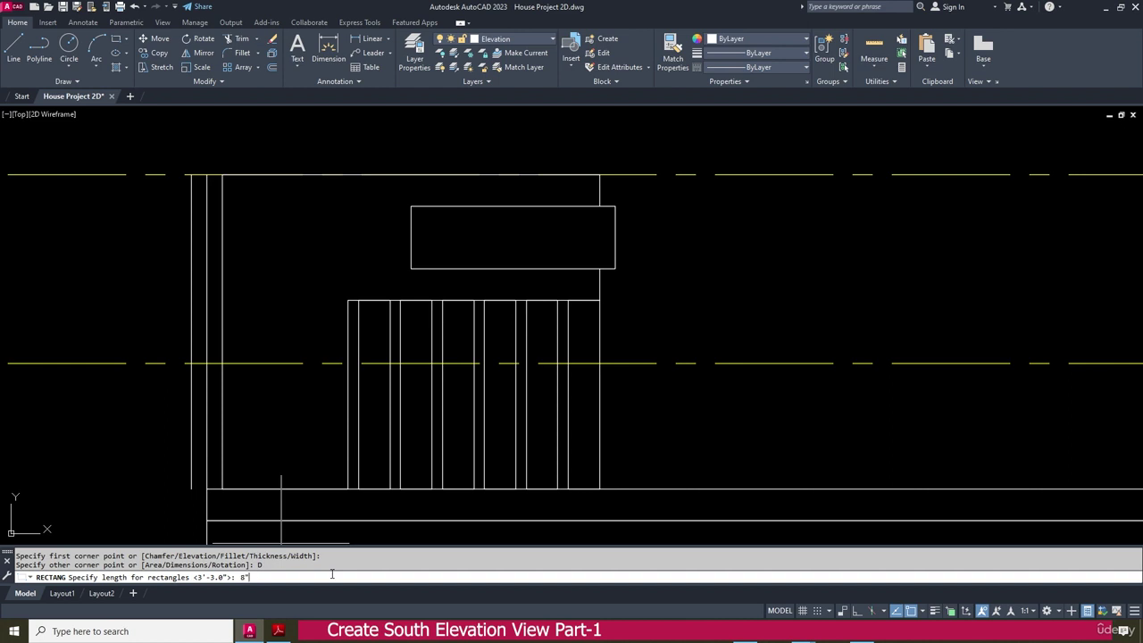
key(Return)
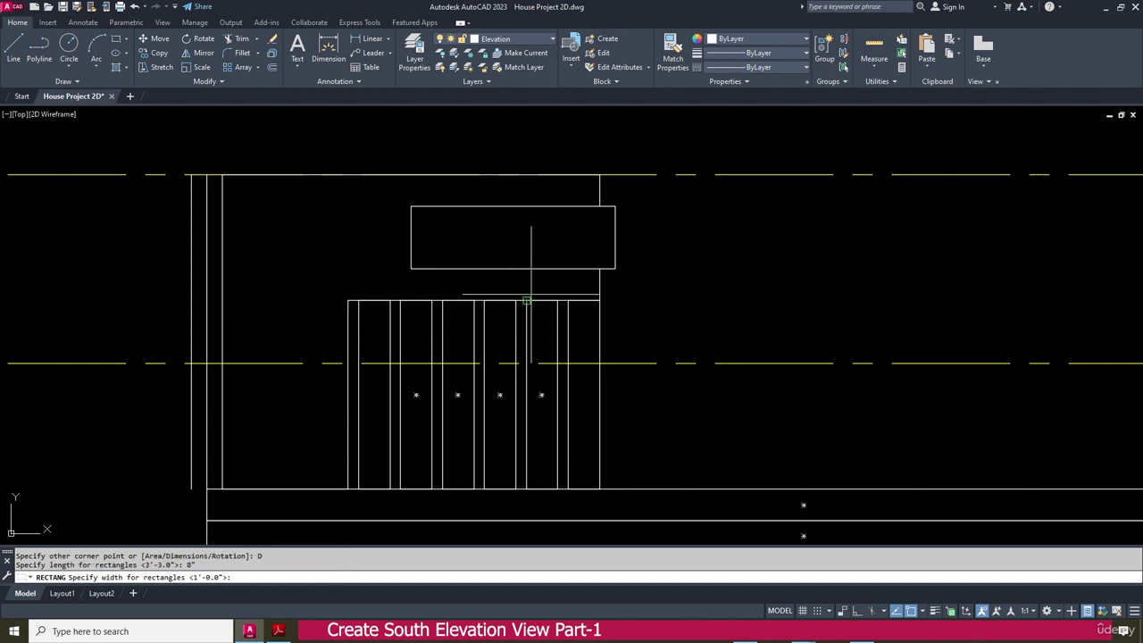
text(8)
key(Return)
scroll(473, 203, up, 2)
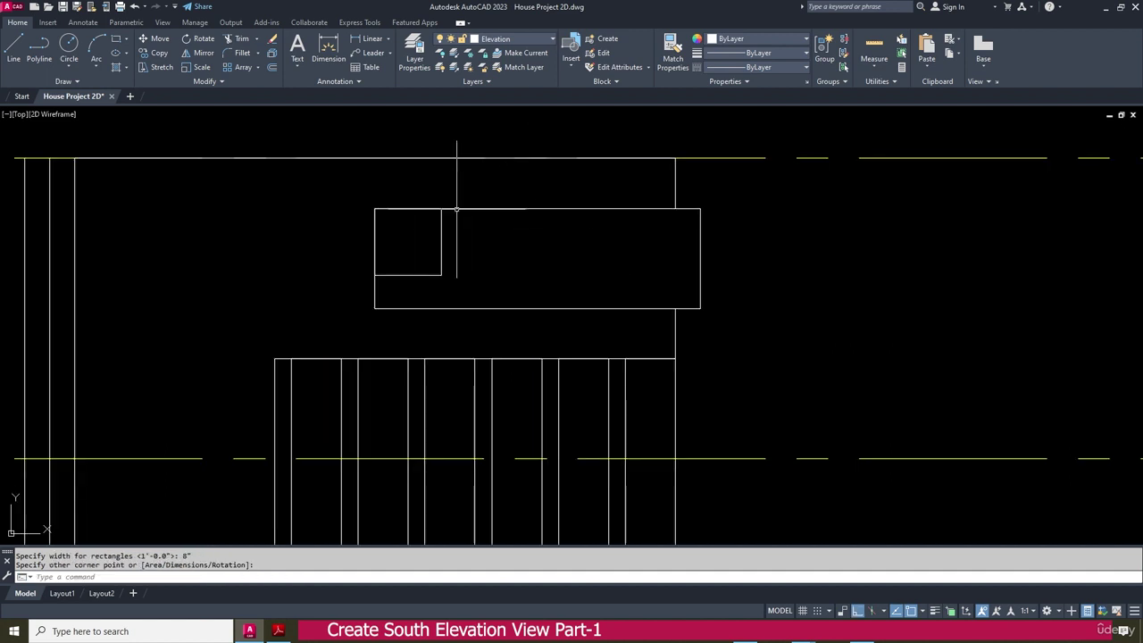
click(460, 245)
Move the 8" square 2" to the right
click(356, 163)
click(451, 286)
click(159, 39)
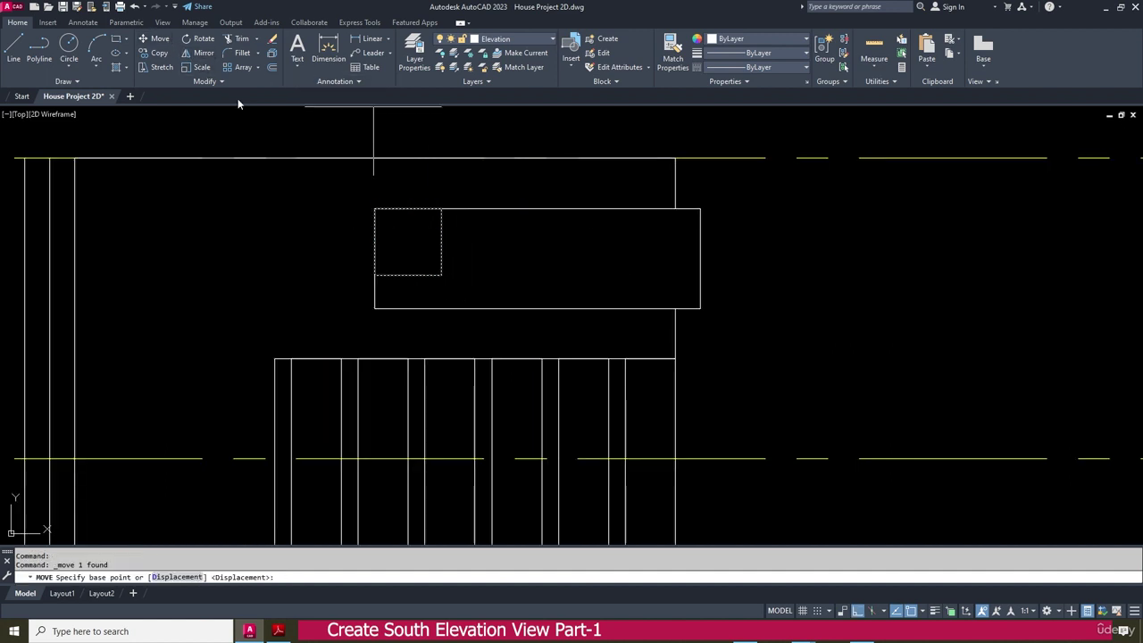
click(523, 255)
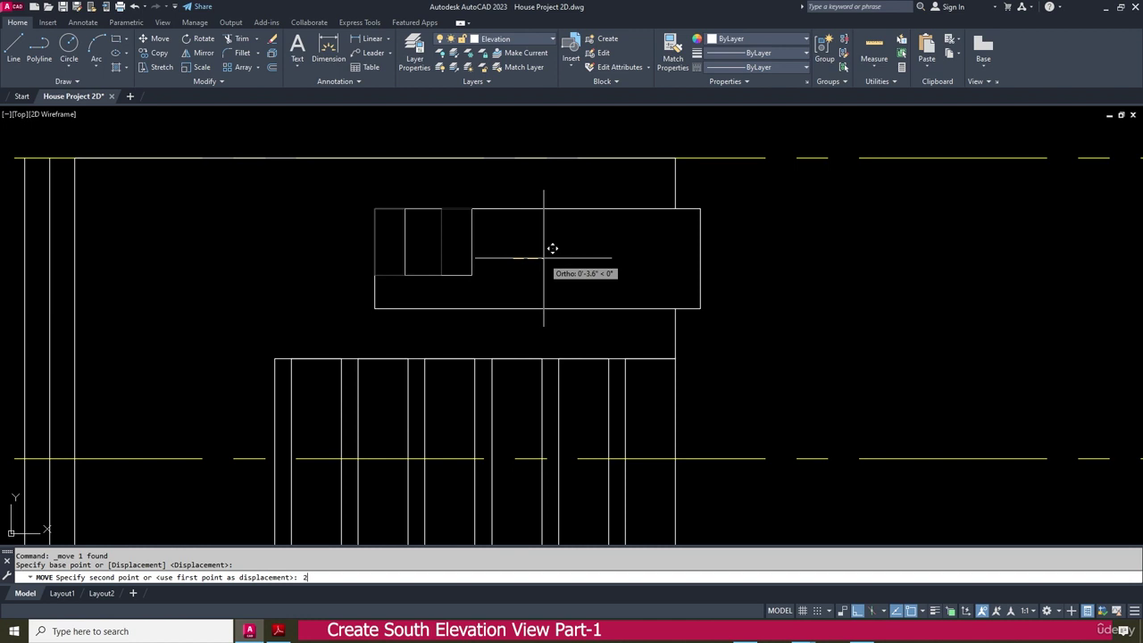
text(2)
key(Return)
Move the square 2" down, zoom out, and bring the PDF reference forward
click(513, 255)
click(397, 241)
key(space)
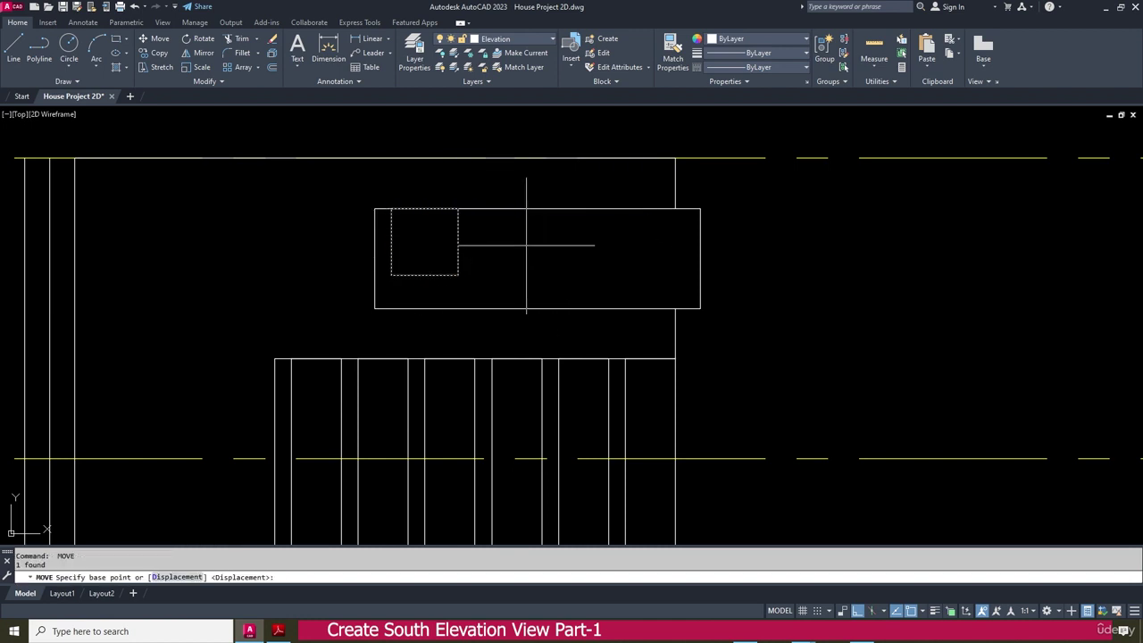
click(527, 243)
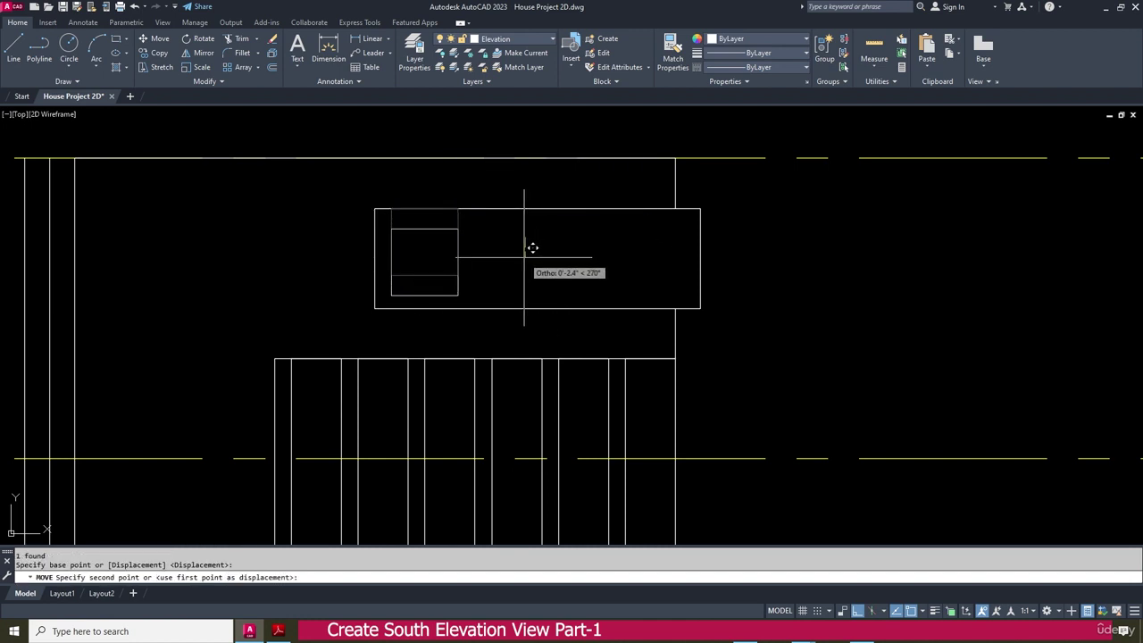
text(2)
key(Return)
scroll(574, 257, down, 2)
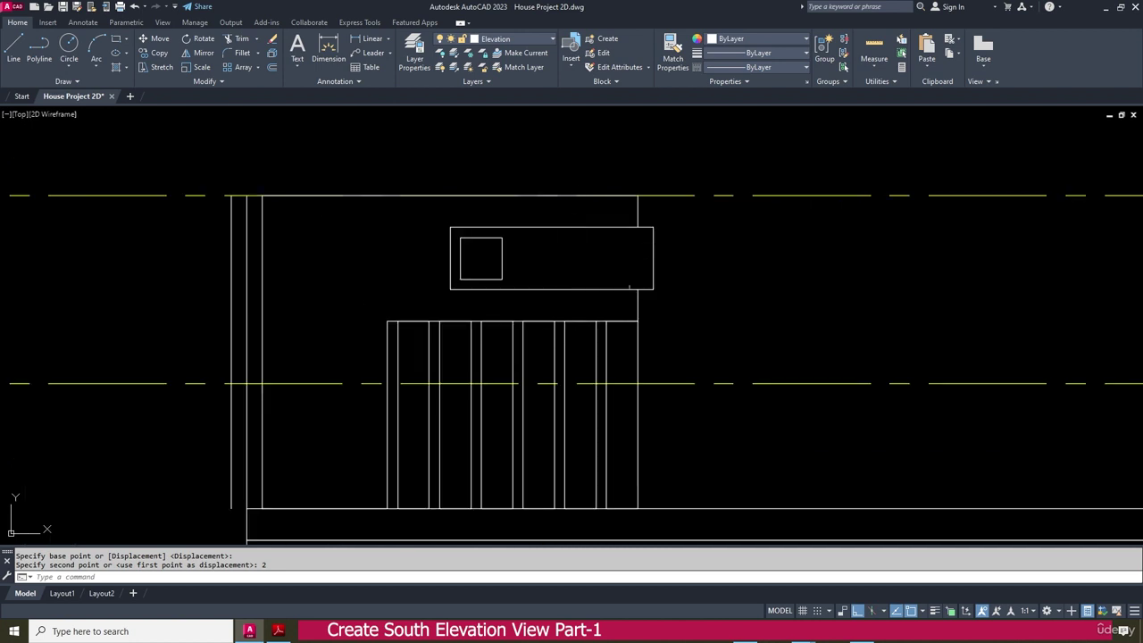
scroll(630, 288, down, 3)
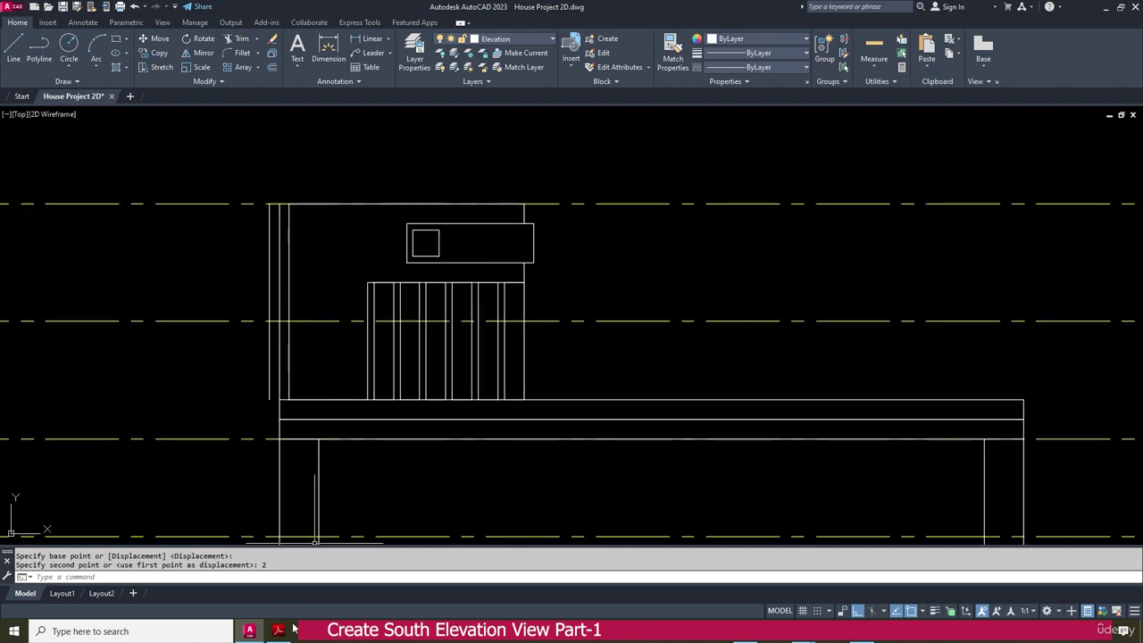
click(280, 631)
Offset the left wall line 7'6" to the right
ctrl+scroll(455, 225, down, 1)
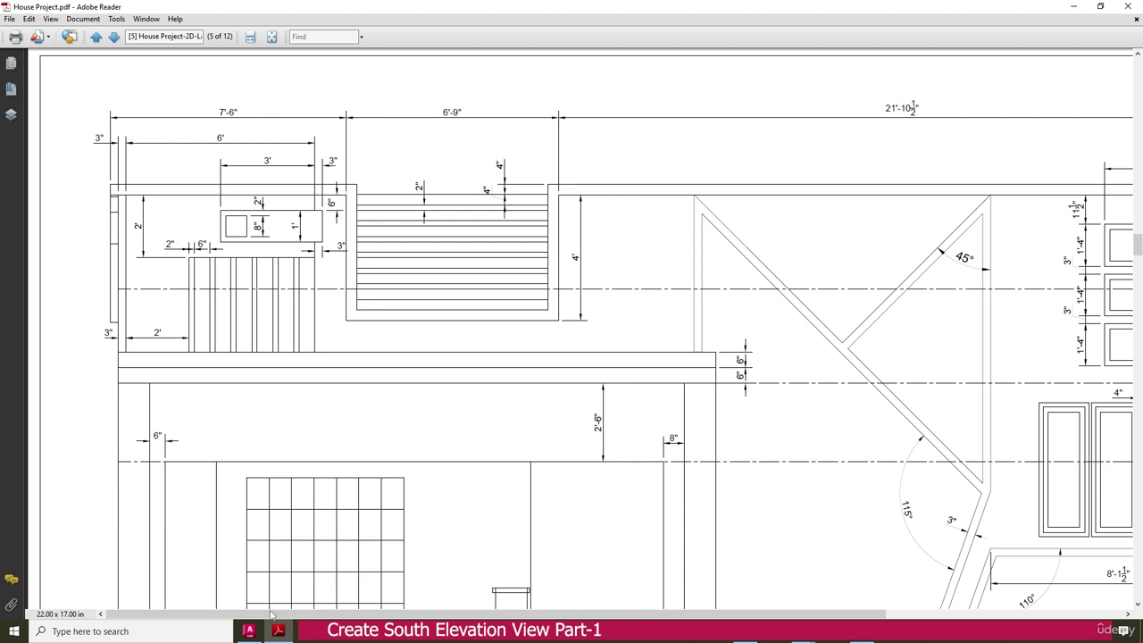
click(249, 631)
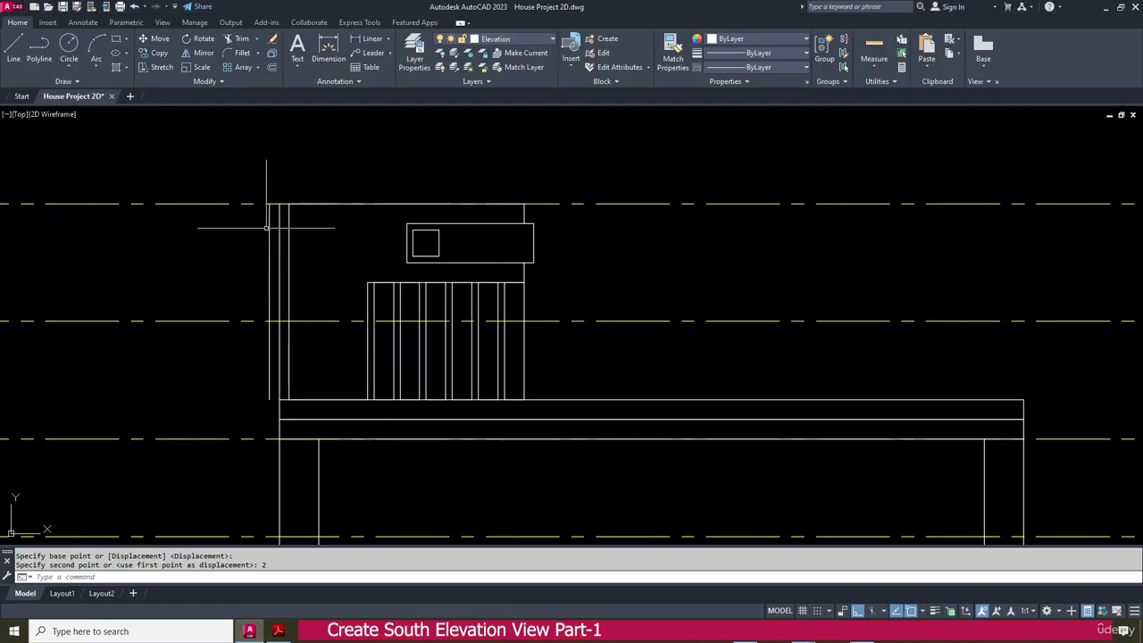
key(Return)
key(Escape)
key(Escape)
click(272, 67)
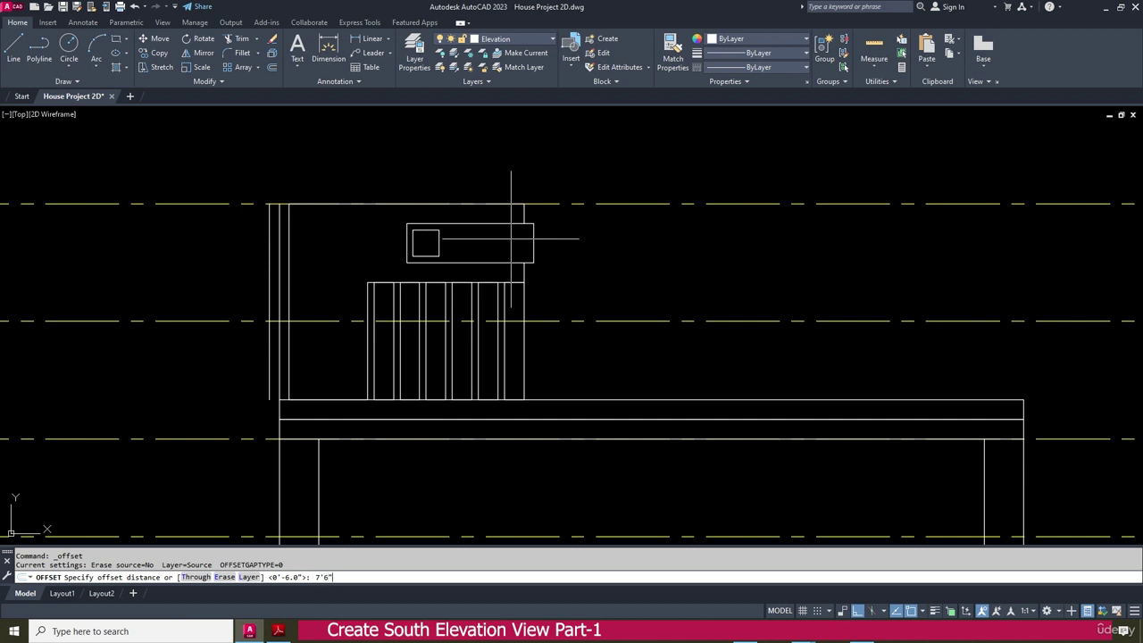
text(7'6")
key(Return)
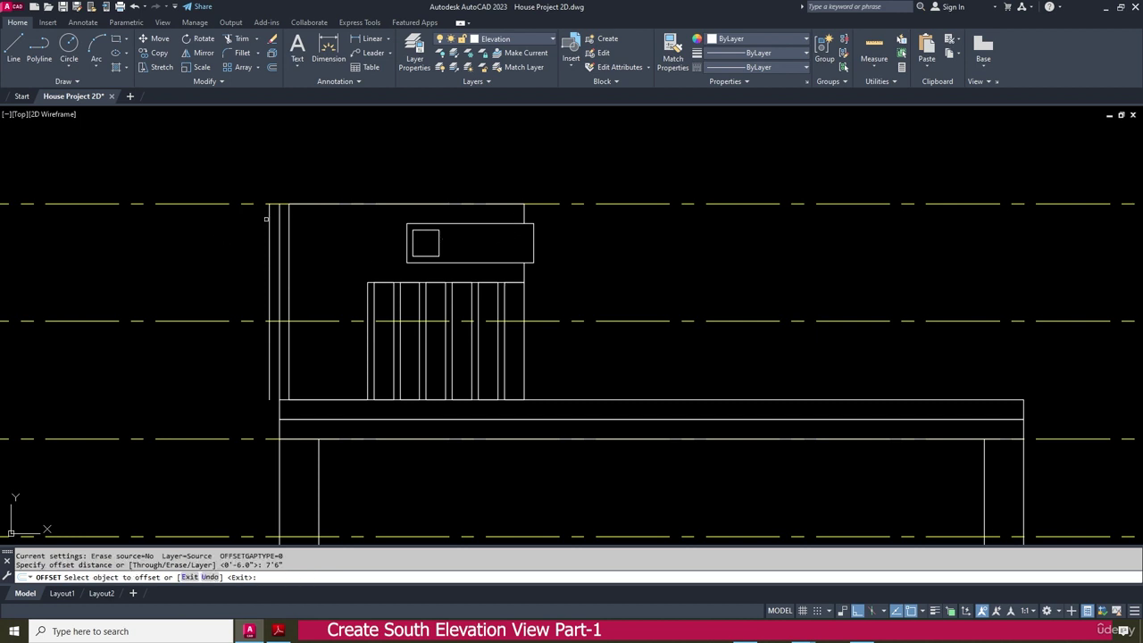
click(268, 218)
click(705, 214)
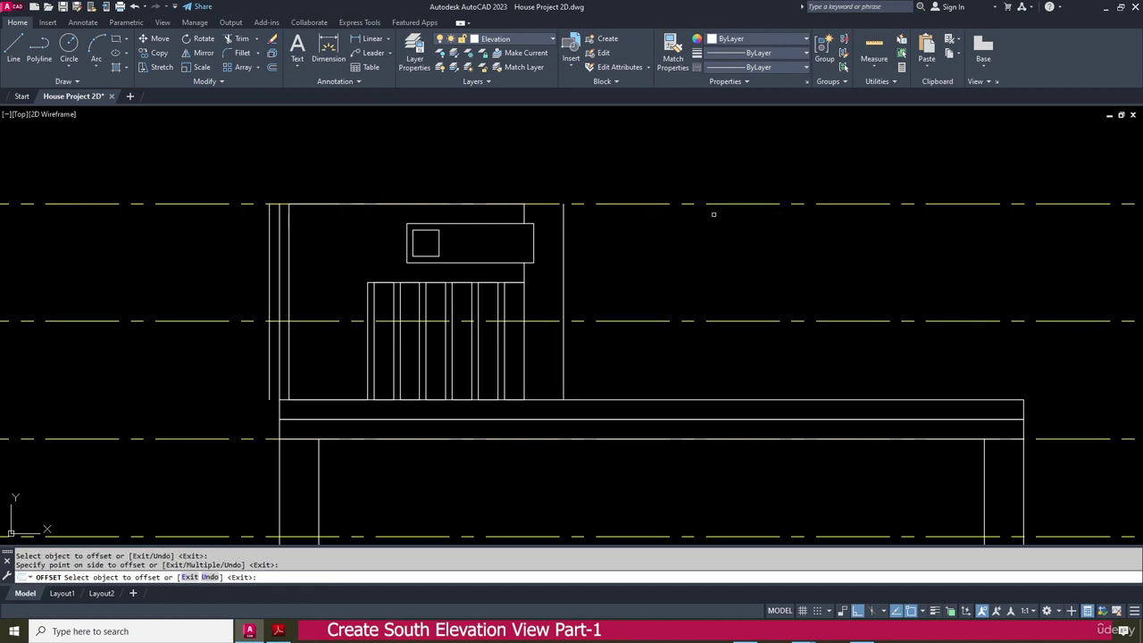
key(Escape)
After checking the PDF, offset the new vertical line 6'9" further right
click(278, 631)
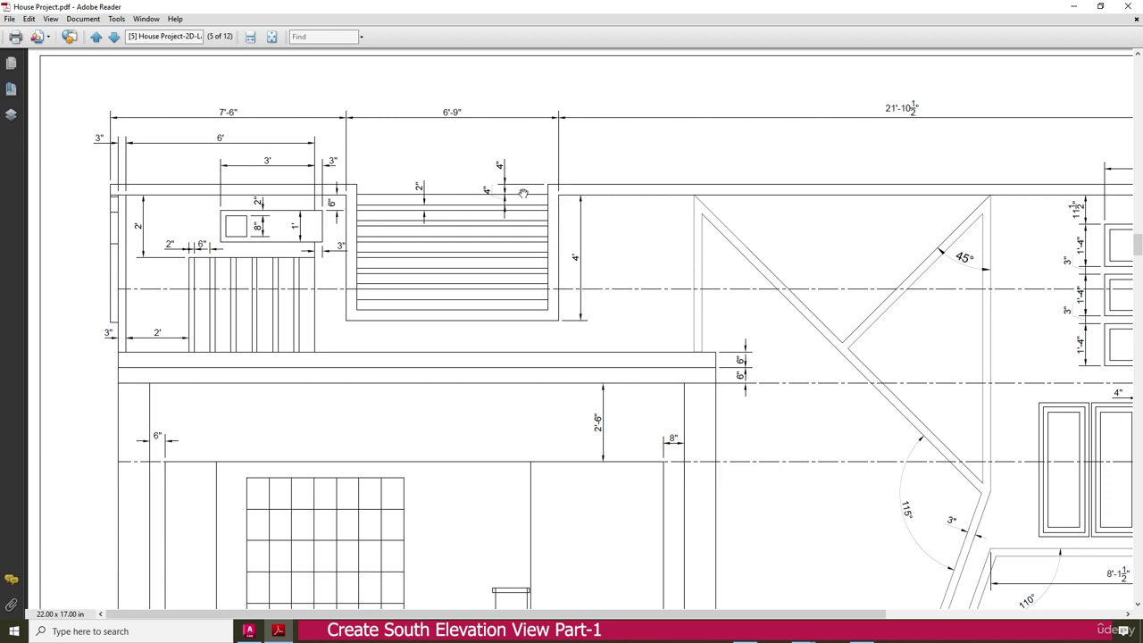
click(249, 631)
click(272, 67)
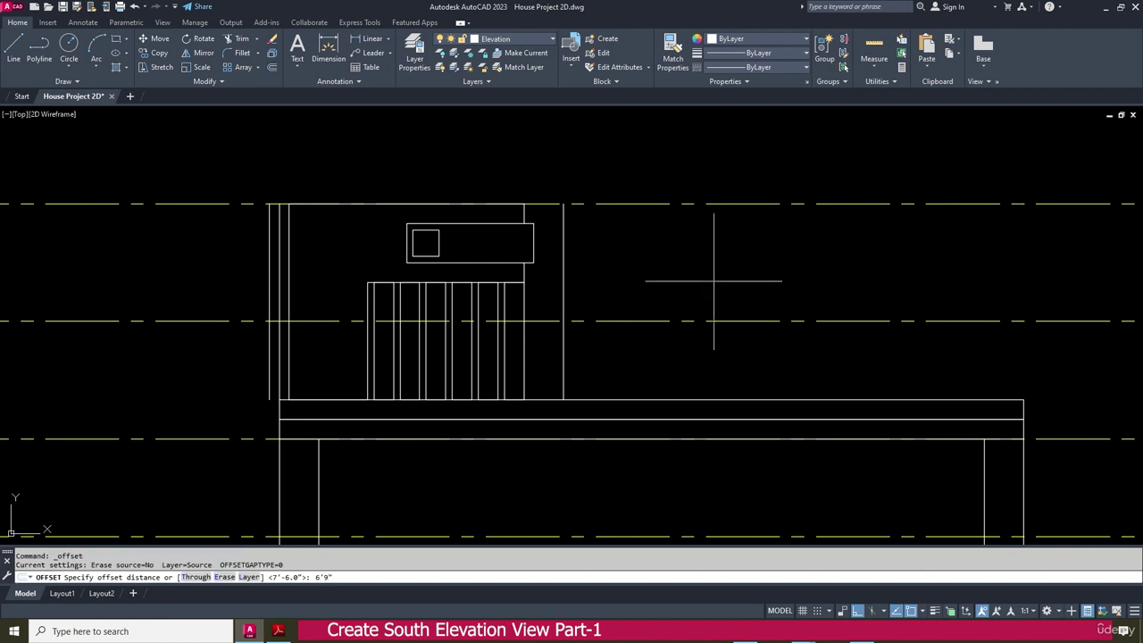
text(6'9")
key(Return)
click(564, 229)
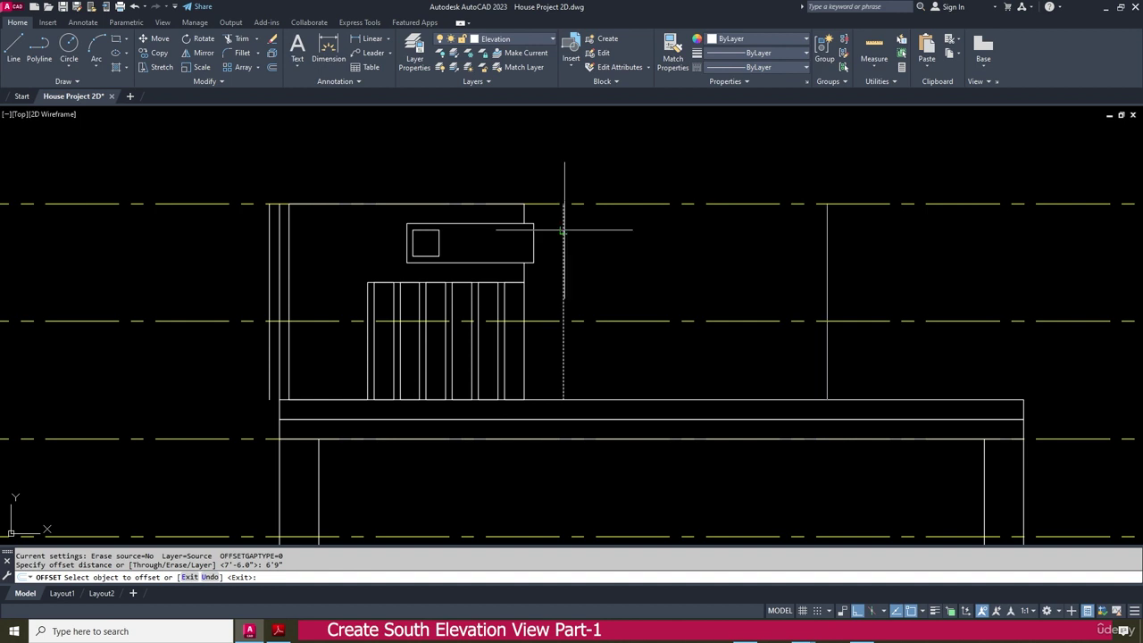
click(878, 231)
Offset the dashed horizontal line 4' downward to set the opening's bottom
middle_drag(745, 291, 650, 273)
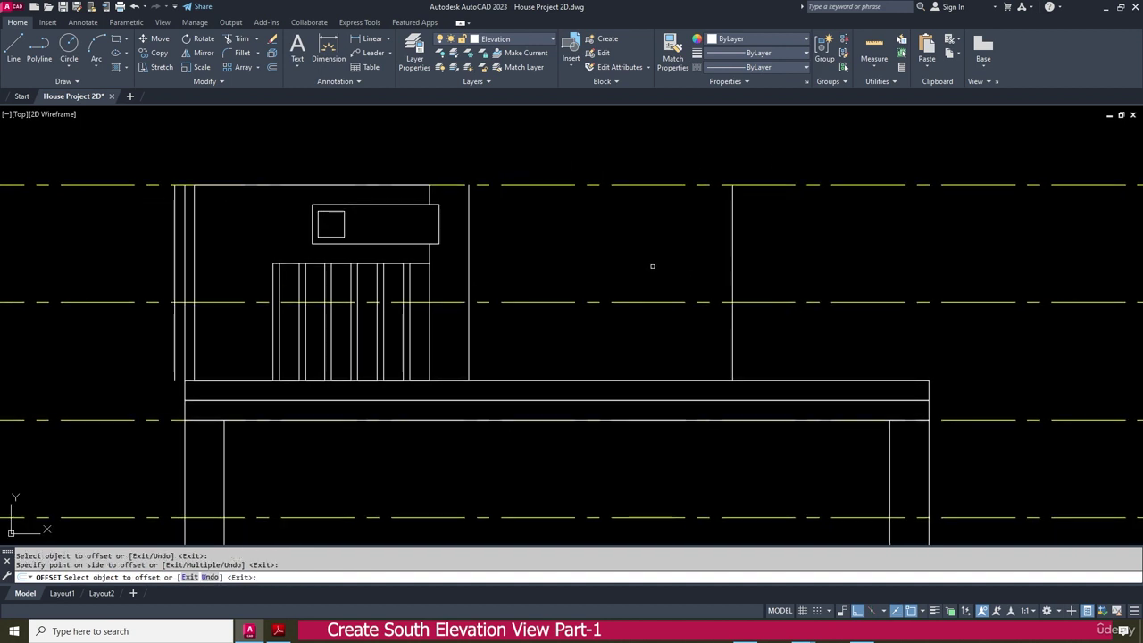
click(277, 631)
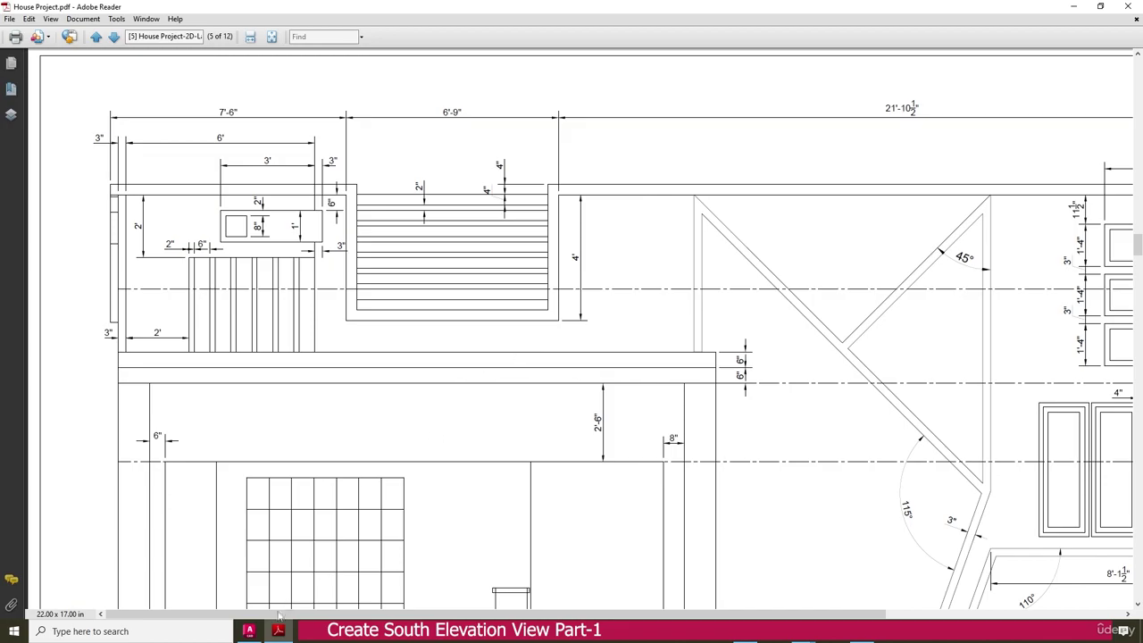
click(249, 632)
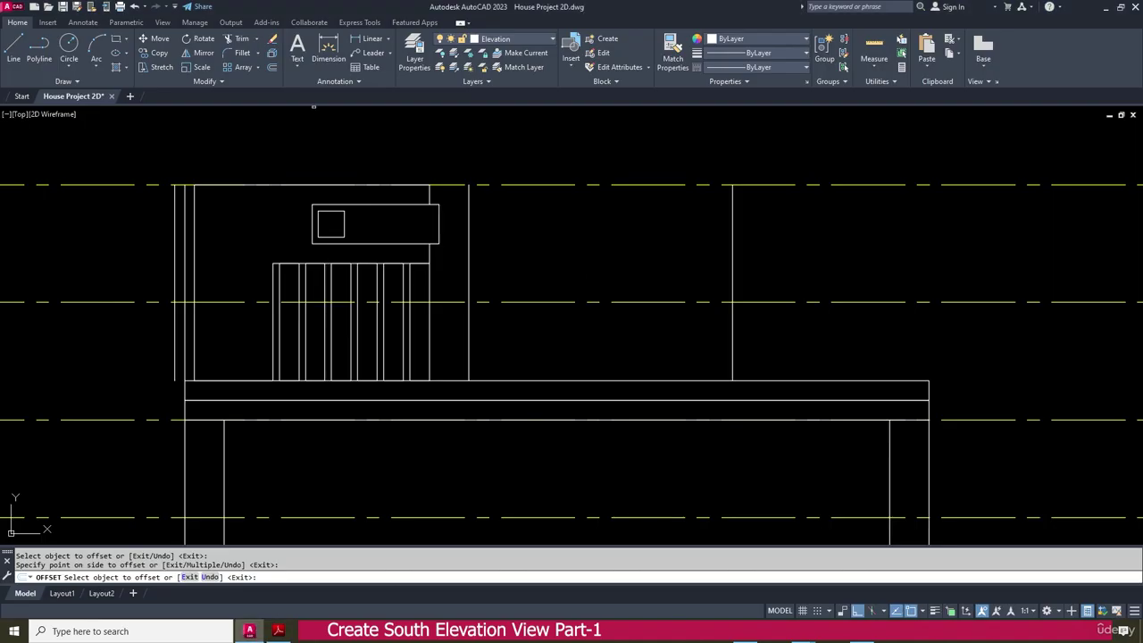
key(Escape)
key(Escape)
click(274, 67)
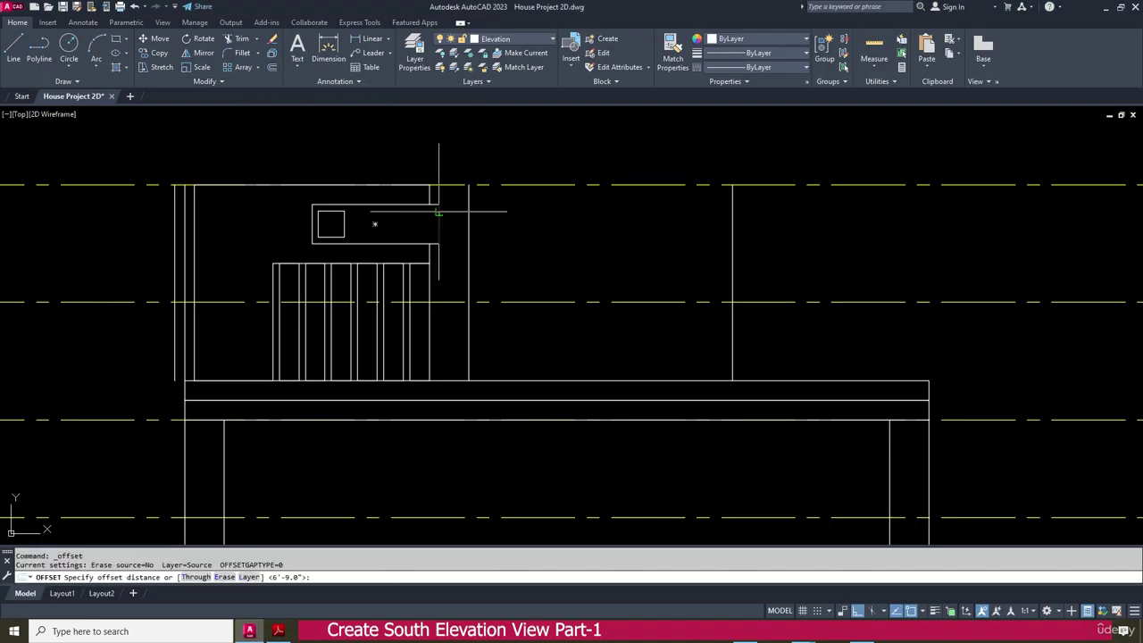
text(4)
key(Return)
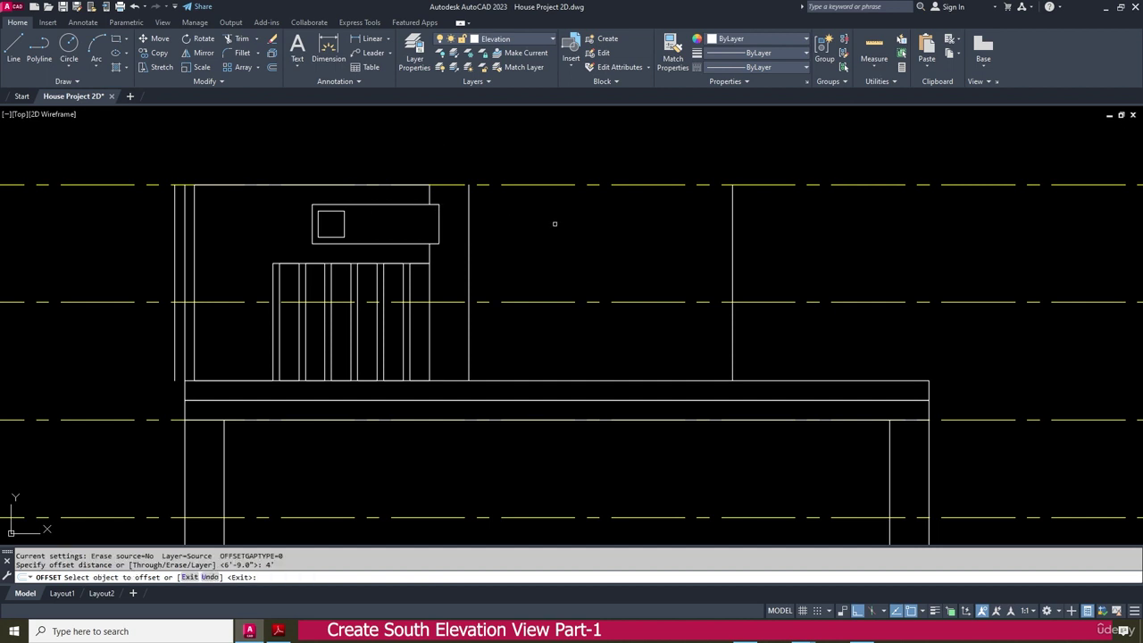
click(644, 302)
click(640, 317)
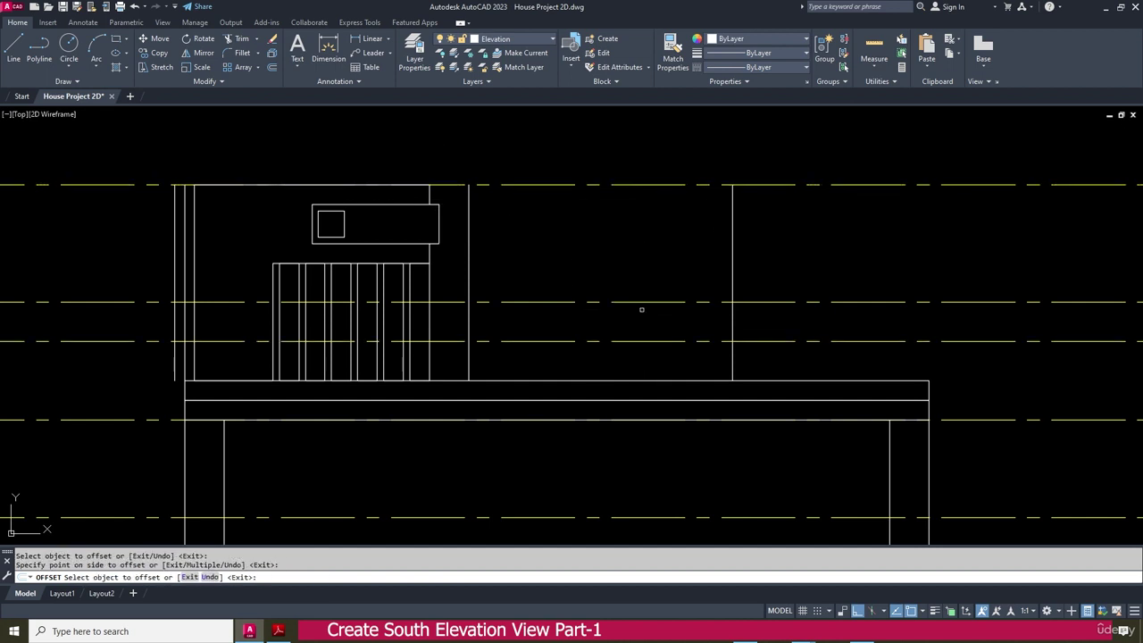
key(Escape)
key(Escape)
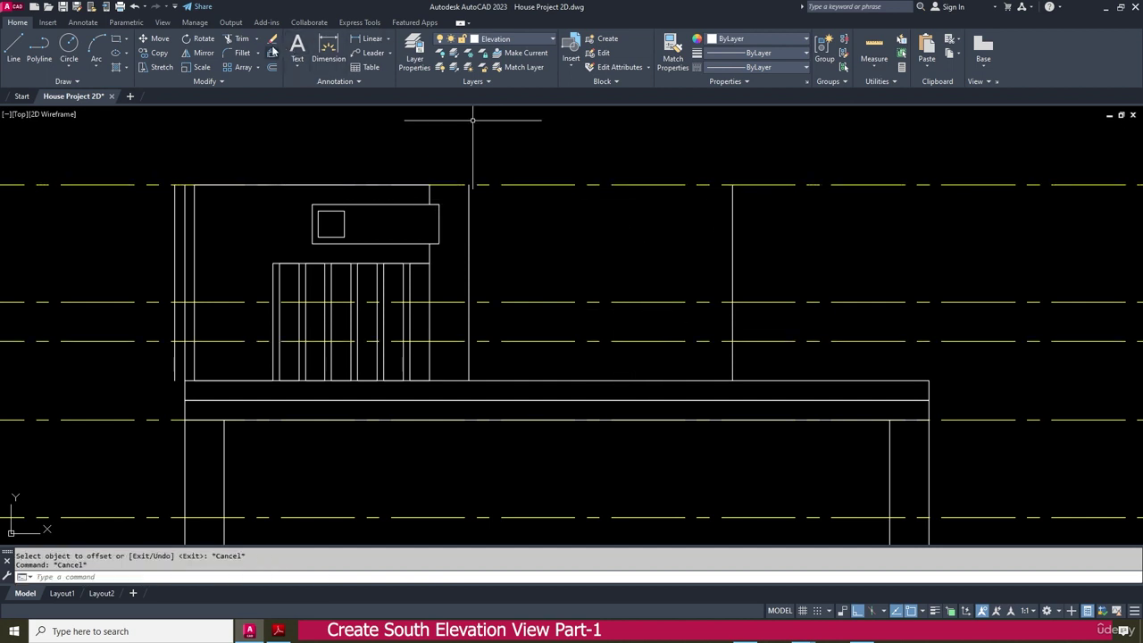
Fence-trim the overhanging line segments and delete the stray short line at left
click(237, 39)
click(452, 359)
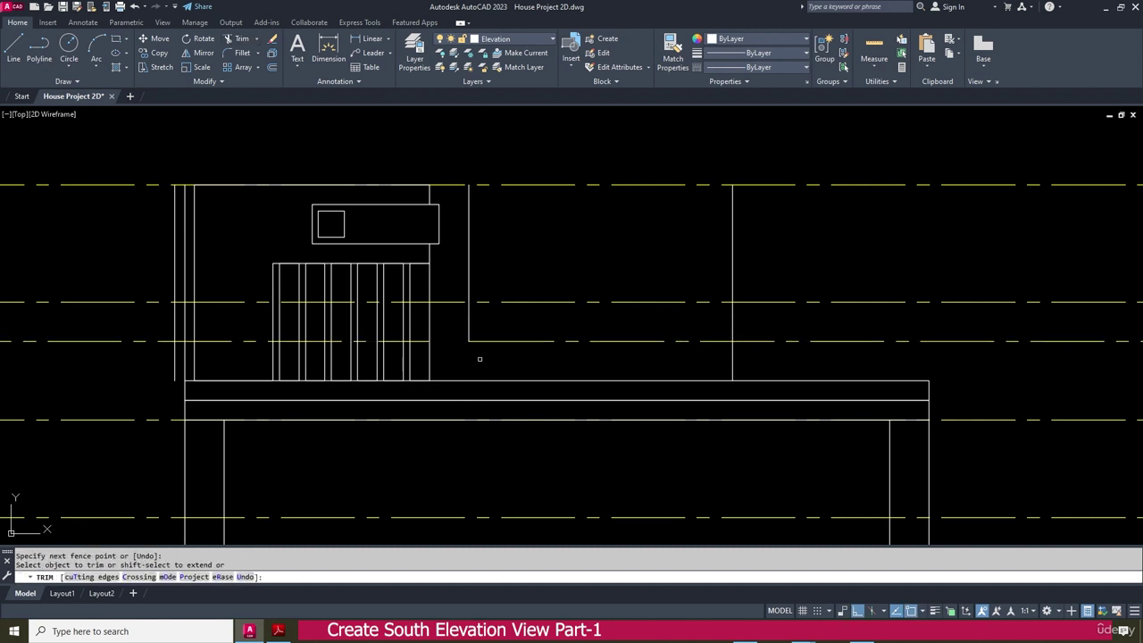
click(763, 331)
key(Return)
key(Escape)
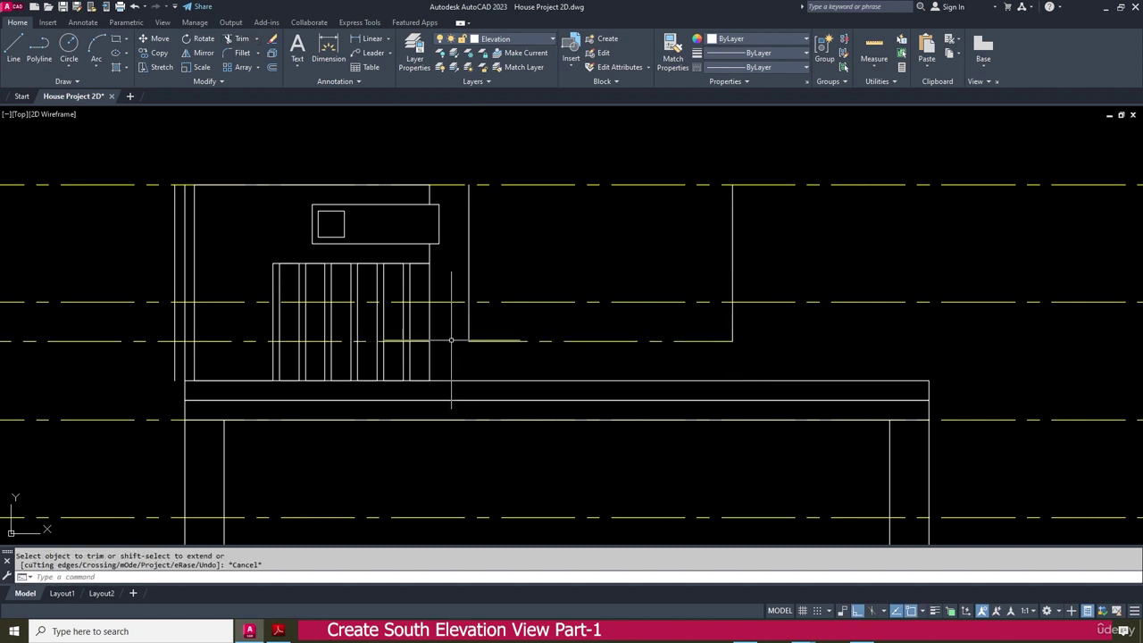
drag(226, 332, 148, 343)
key(Delete)
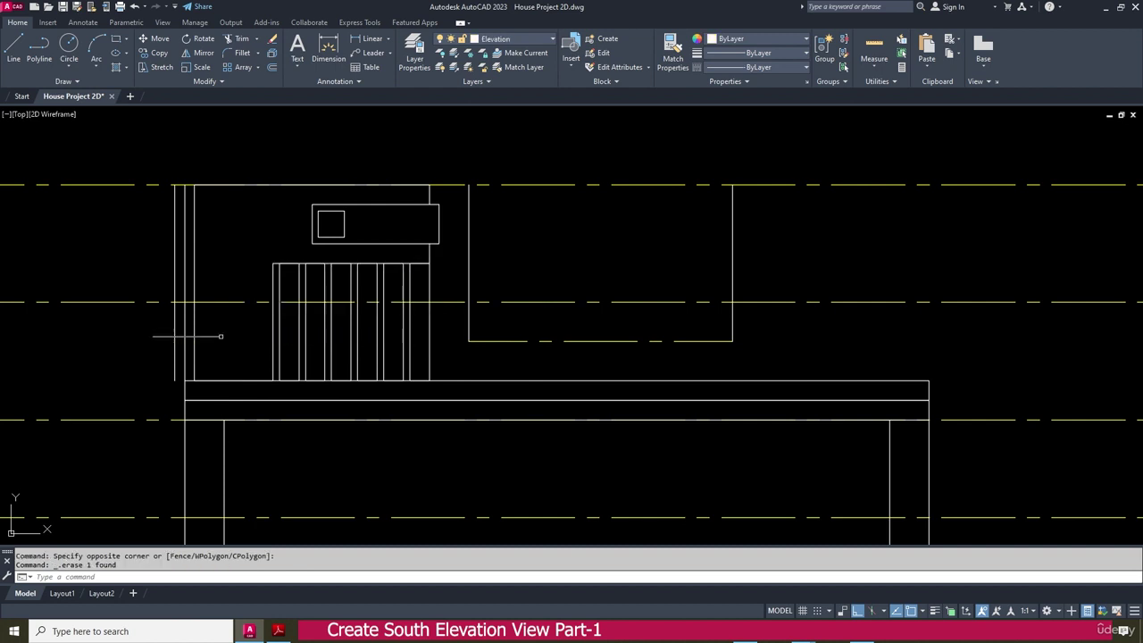
Join the three lines of the U opening into a single polyline
scroll(431, 331, down, 3)
scroll(384, 329, up, 6)
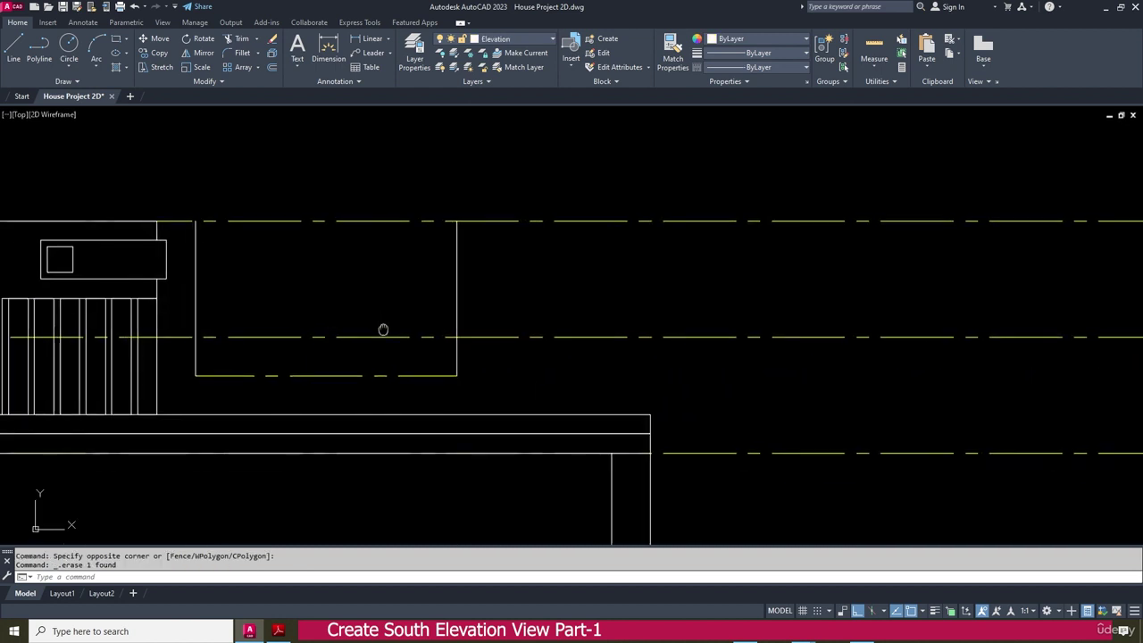
middle_drag(319, 287, 387, 274)
click(208, 81)
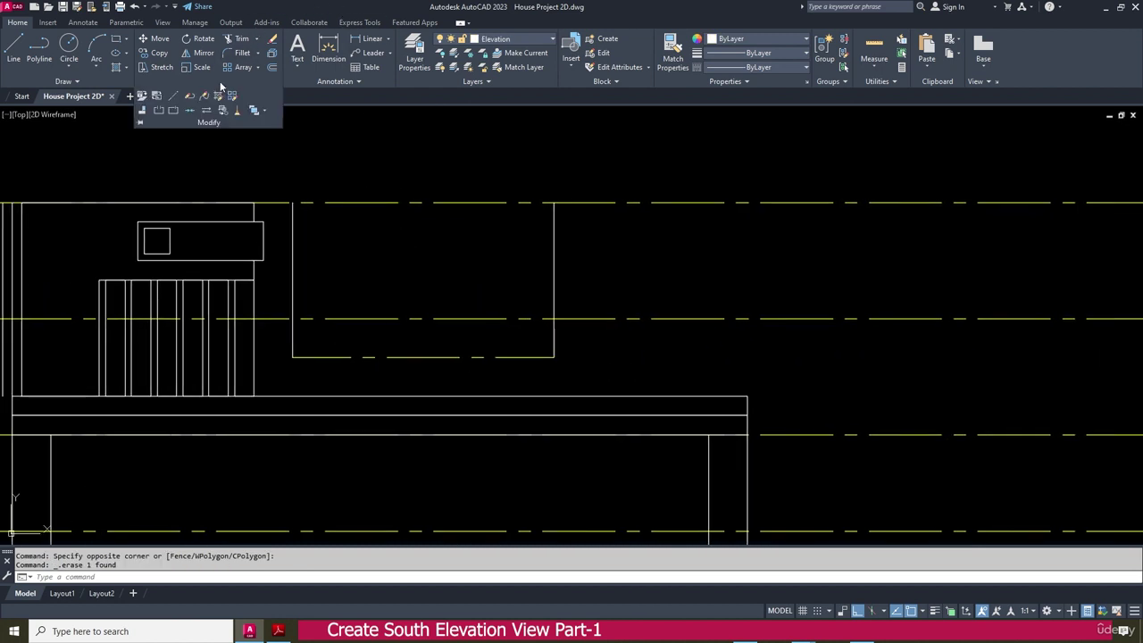
click(195, 114)
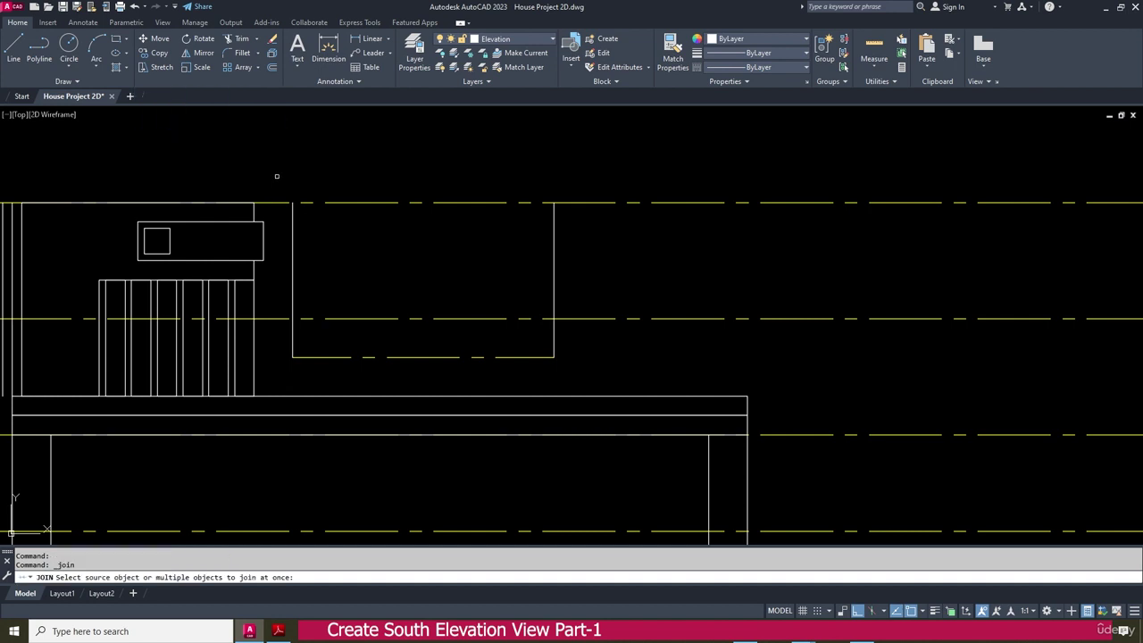
drag(276, 175, 694, 363)
key(Return)
key(Escape)
key(Escape)
Zoom out to the whole elevation and bring the House Project PDF forward
scroll(438, 232, down, 2)
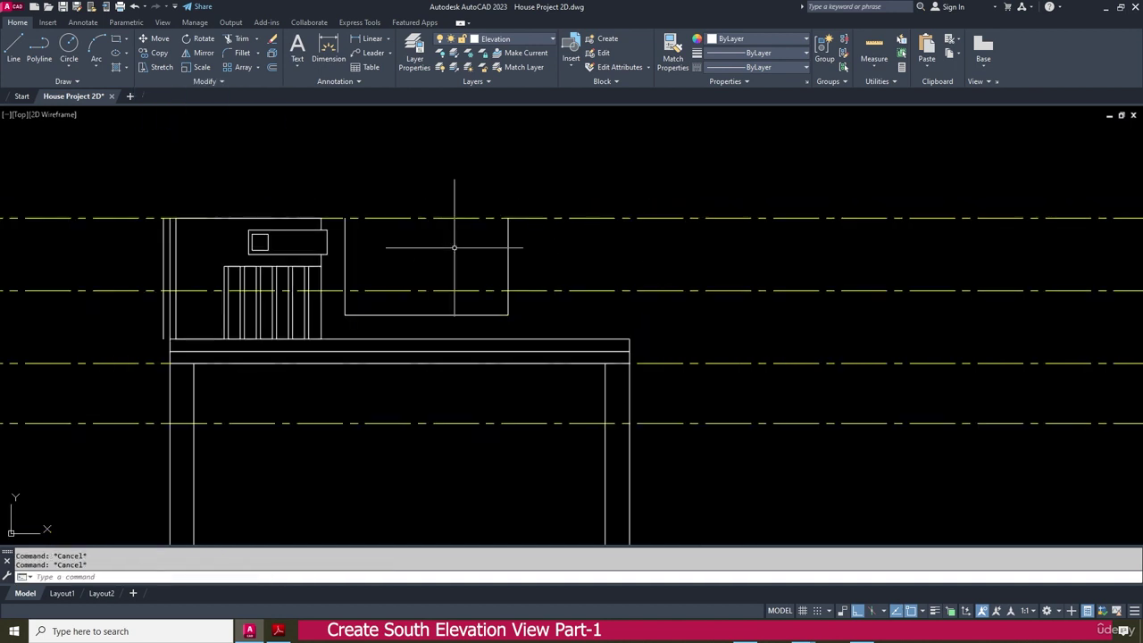
middle_drag(550, 259, 554, 296)
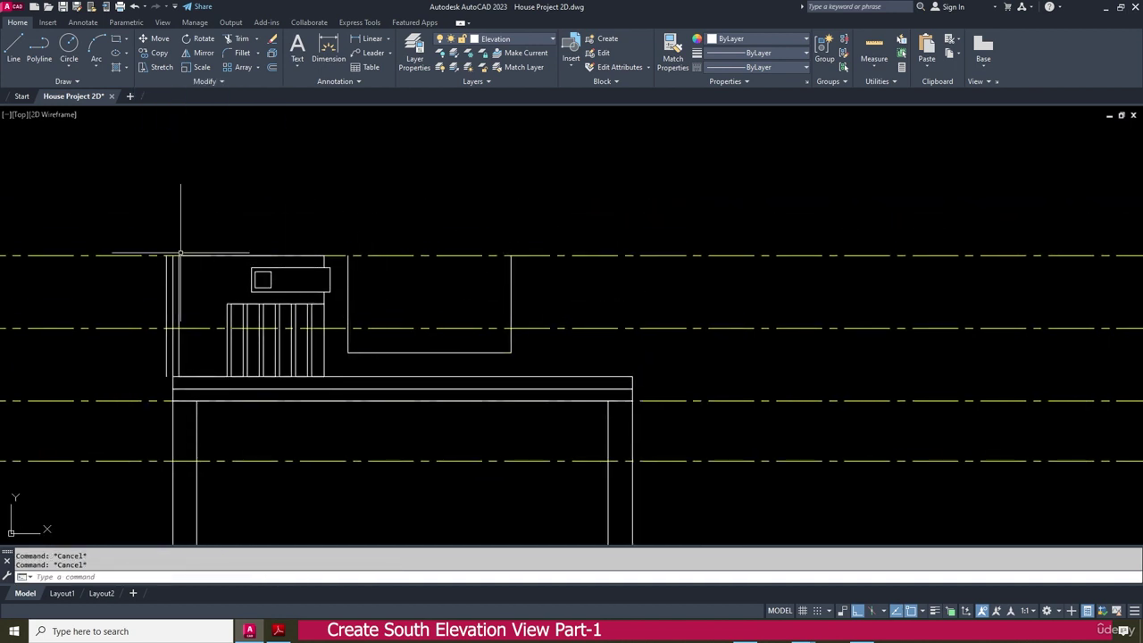
scroll(143, 248, up, 2)
scroll(212, 245, down, 2)
scroll(212, 245, down, 2)
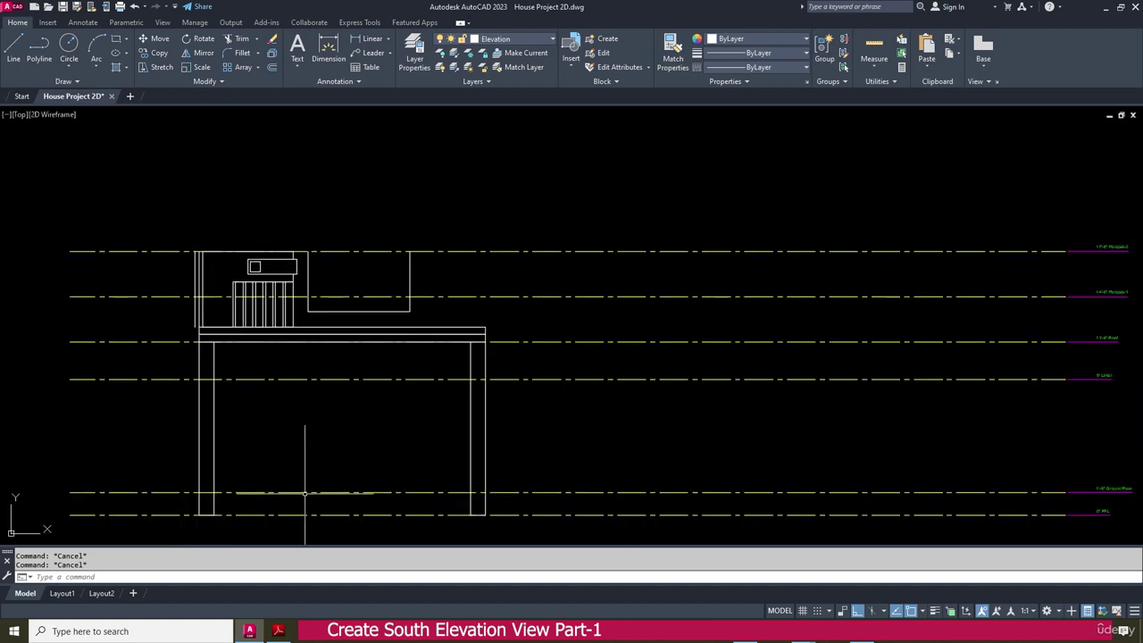
click(278, 631)
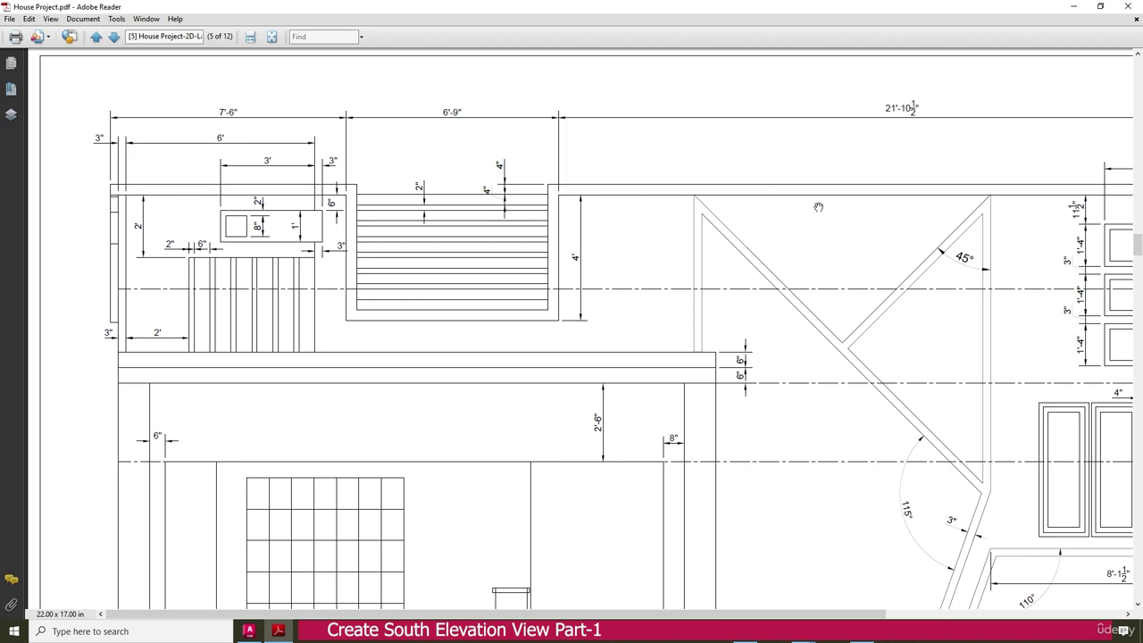
Zoom out on the PDF's south elevation page, then go back to AutoCAD
ctrl+scroll(524, 248, down, 1)
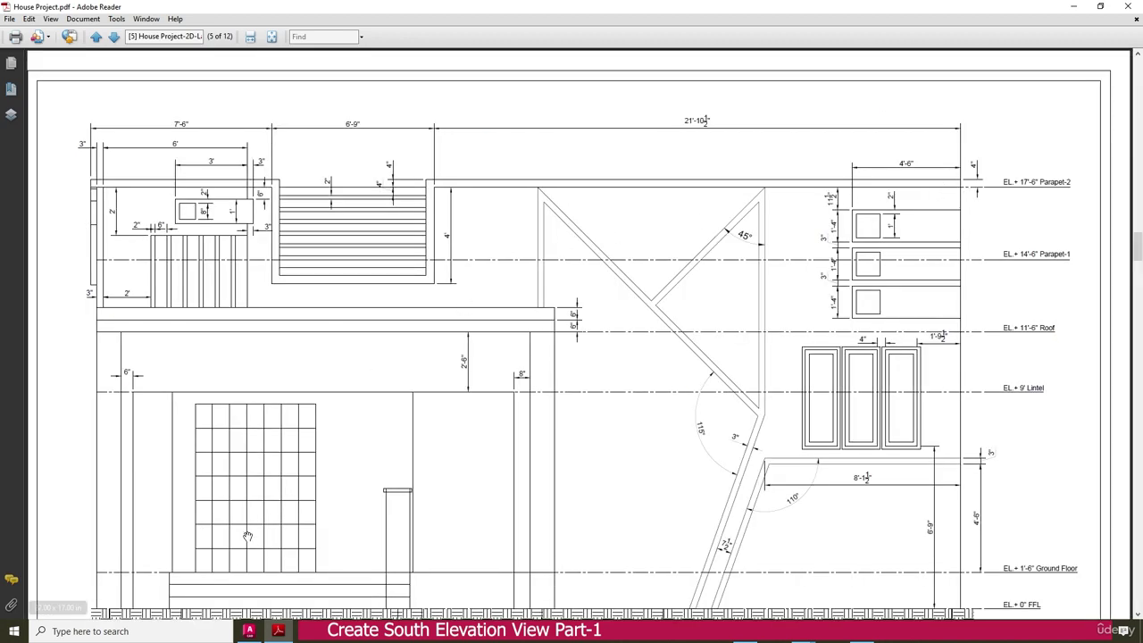
click(249, 631)
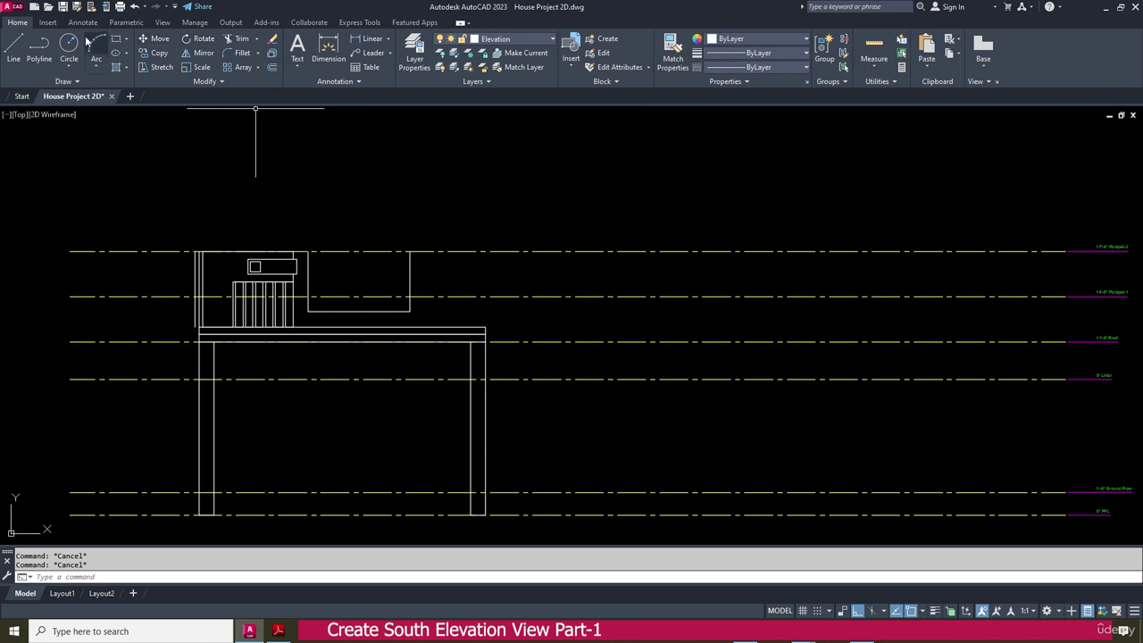
Trace a polyline from the left wall's top corner across to the right top corner
click(46, 55)
scroll(205, 250, up, 8)
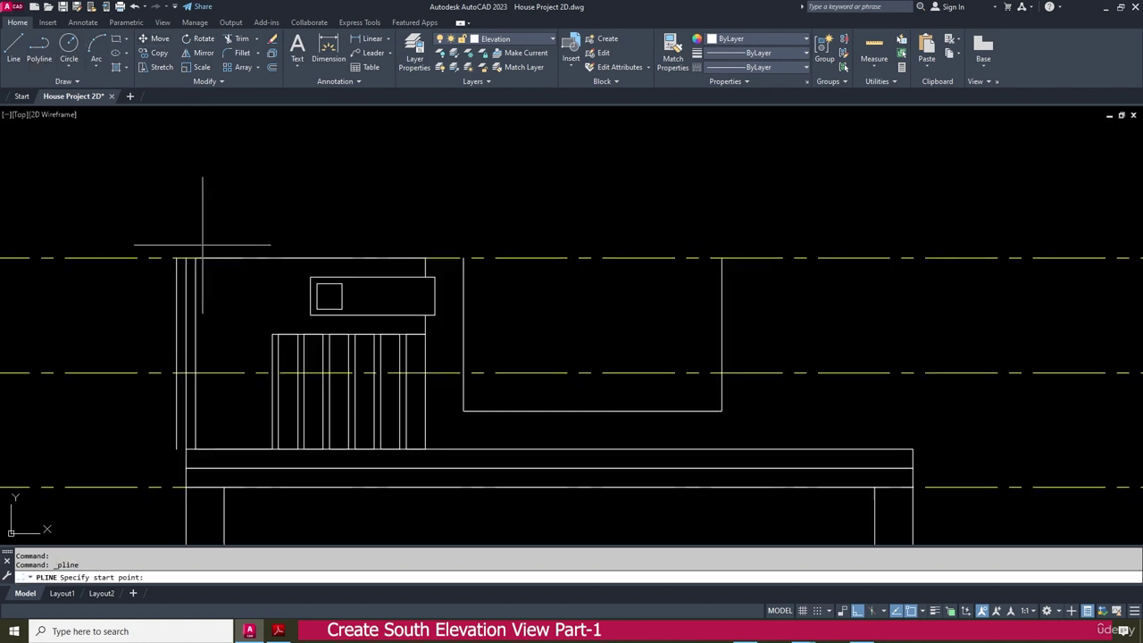
click(139, 274)
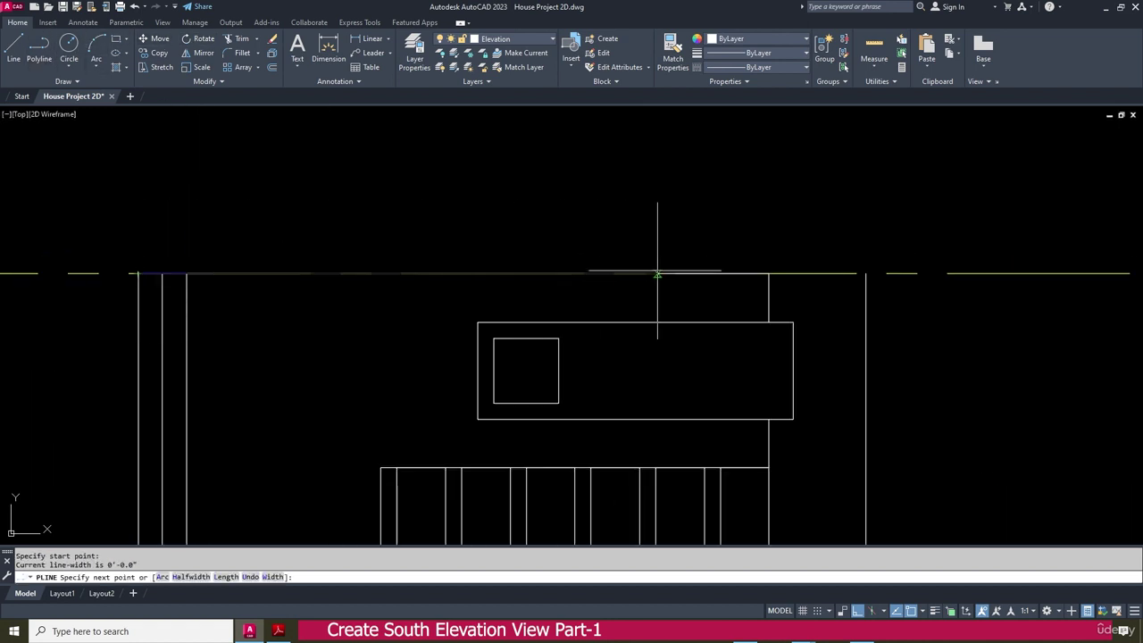
click(864, 274)
key(Escape)
key(Escape)
scroll(322, 192, down, 5)
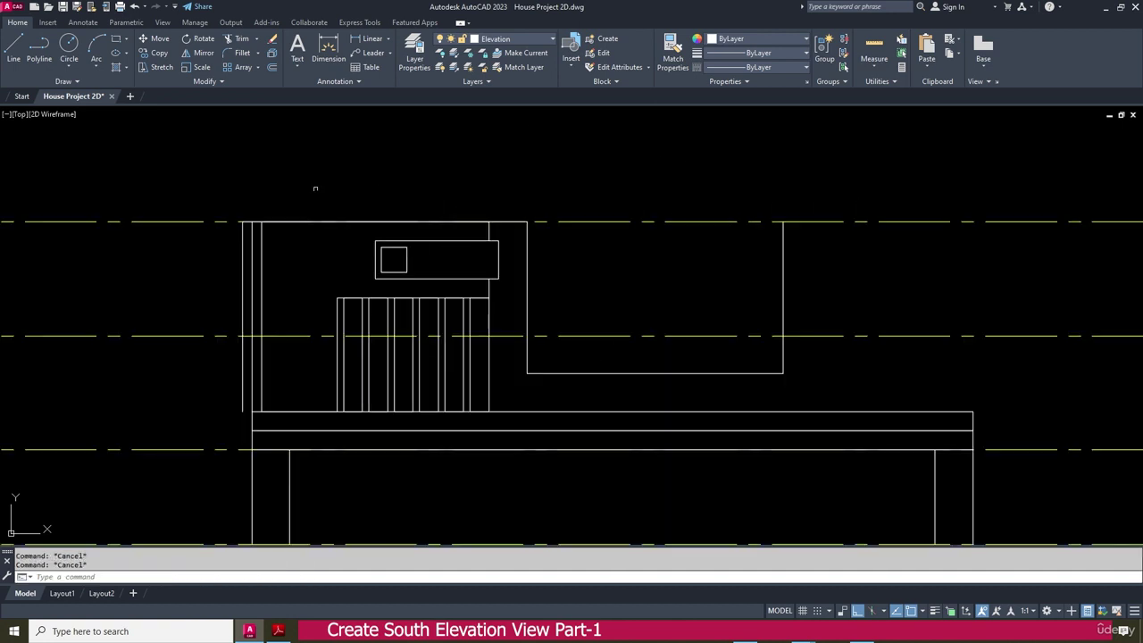
middle_drag(822, 257, 561, 286)
Start a polyline at the U opening's top-right corner, then cancel it after panning
key(space)
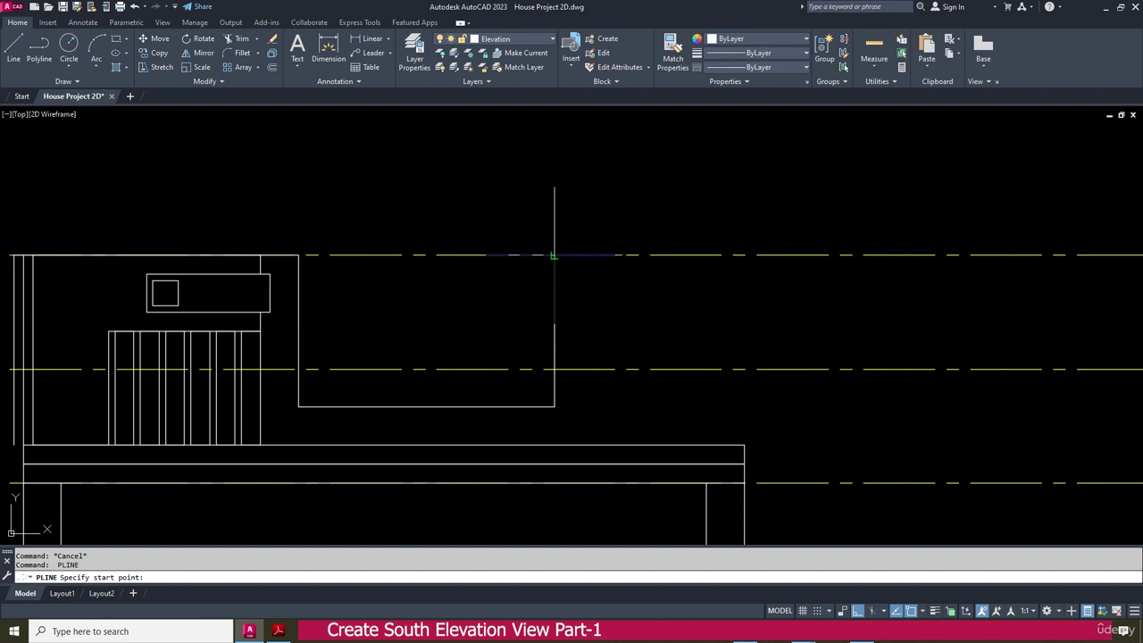
click(555, 255)
scroll(555, 255, down, 4)
middle_drag(885, 284, 816, 294)
scroll(835, 300, up, 2)
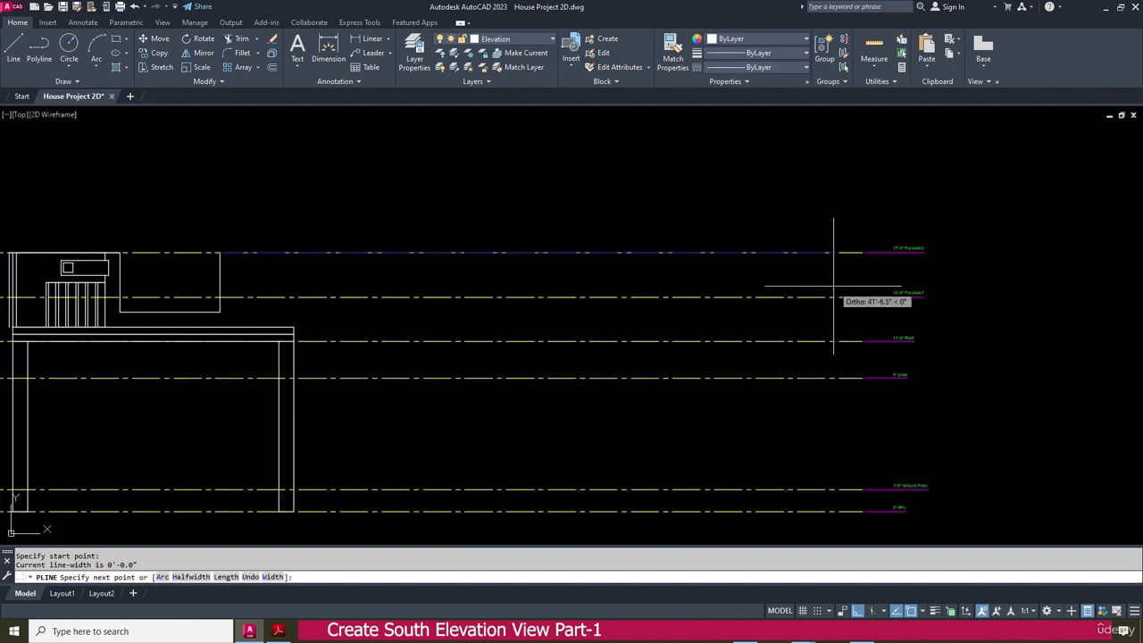
scroll(676, 259, down, 2)
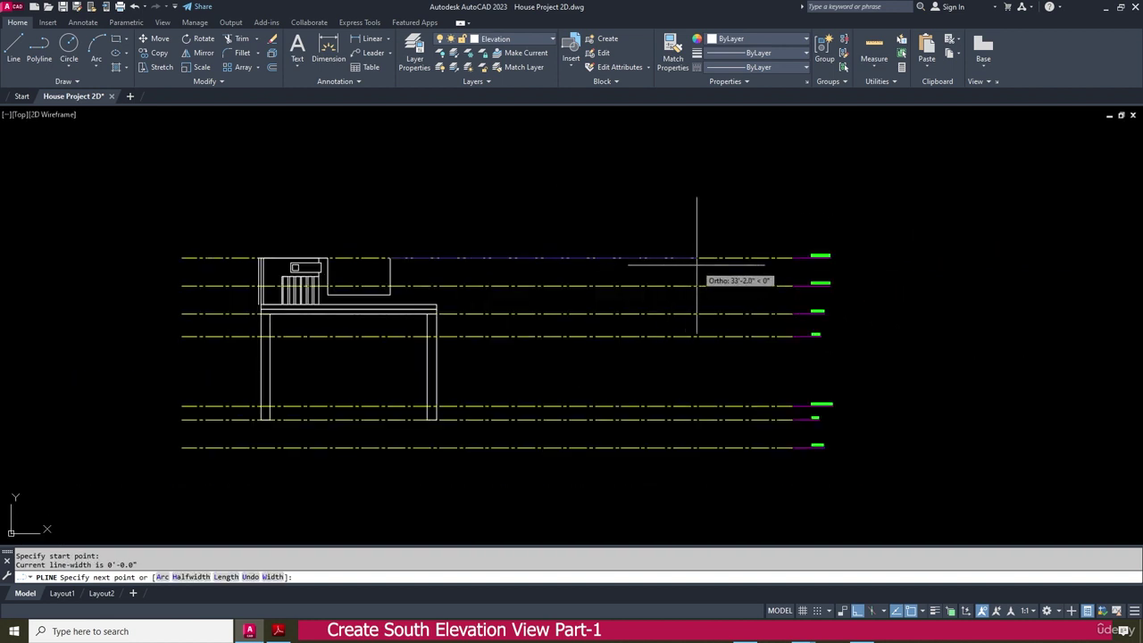
key(Escape)
scroll(664, 191, down, 3)
scroll(518, 176, down, 2)
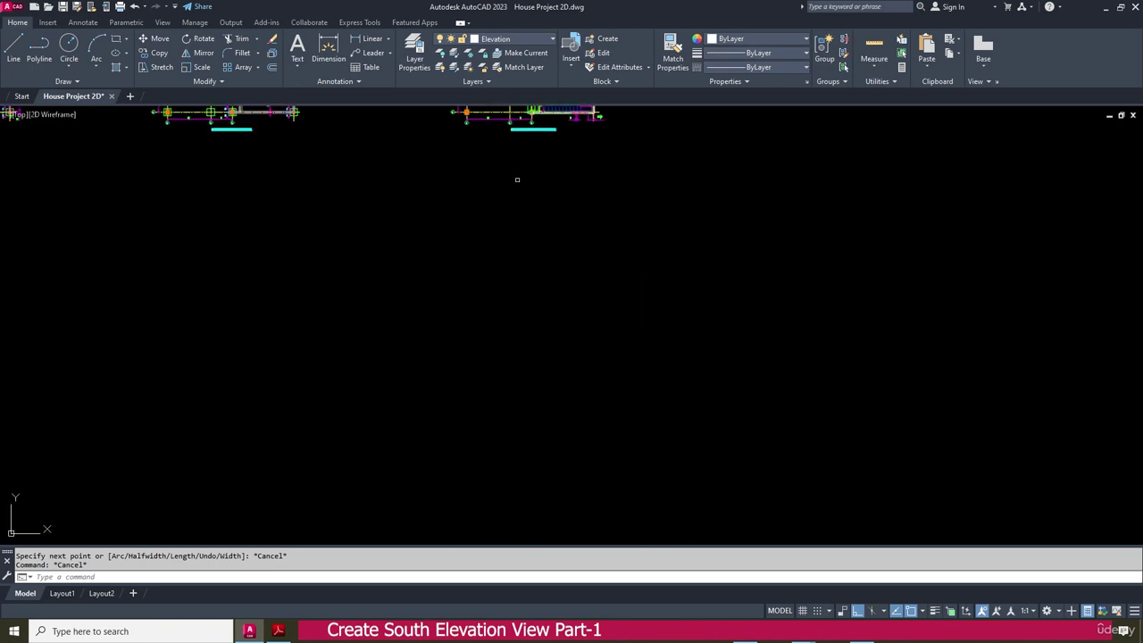
Drop a vertical polyline from the staircase column corner down into the elevation, then reopen the PDF
click(38, 47)
scroll(639, 268, up, 3)
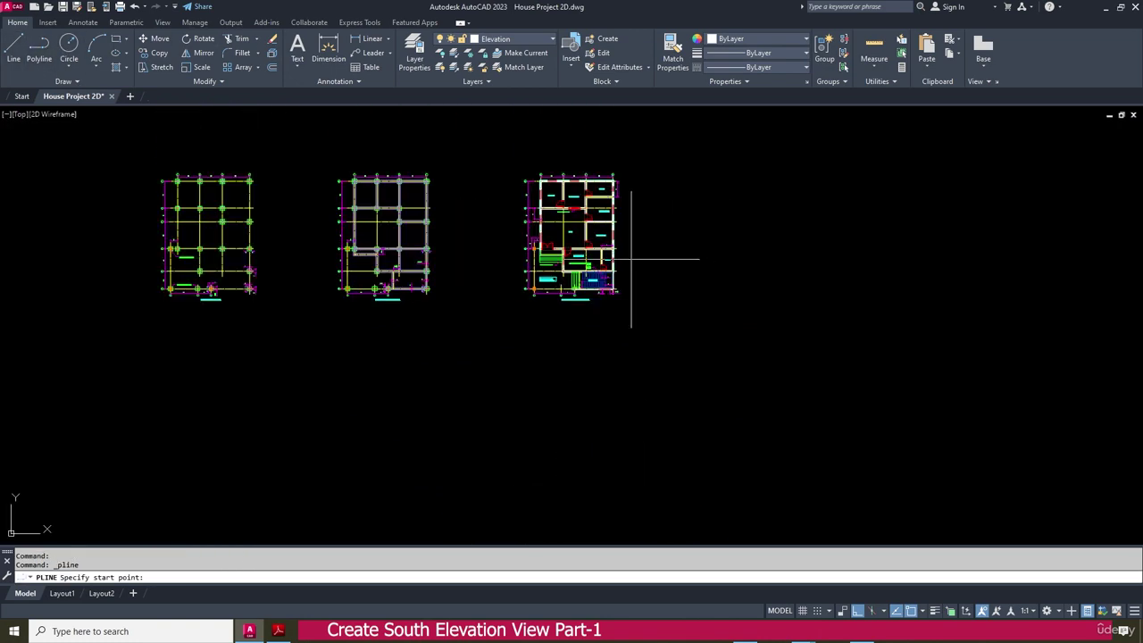
scroll(632, 259, up, 3)
scroll(639, 328, down, 2)
scroll(646, 322, up, 2)
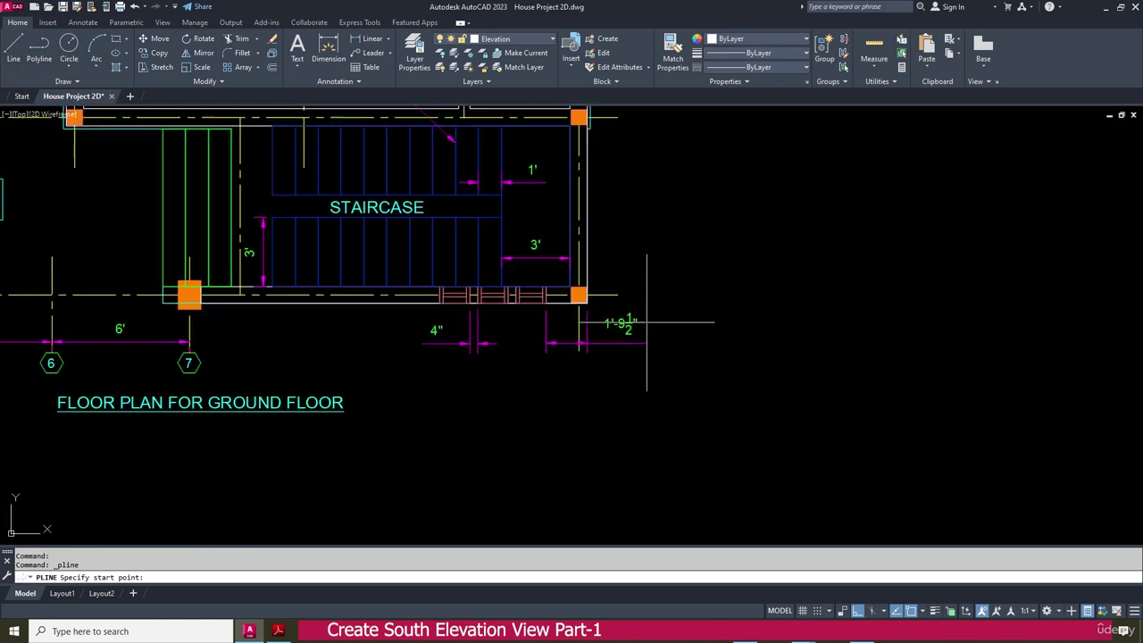
scroll(609, 304, up, 6)
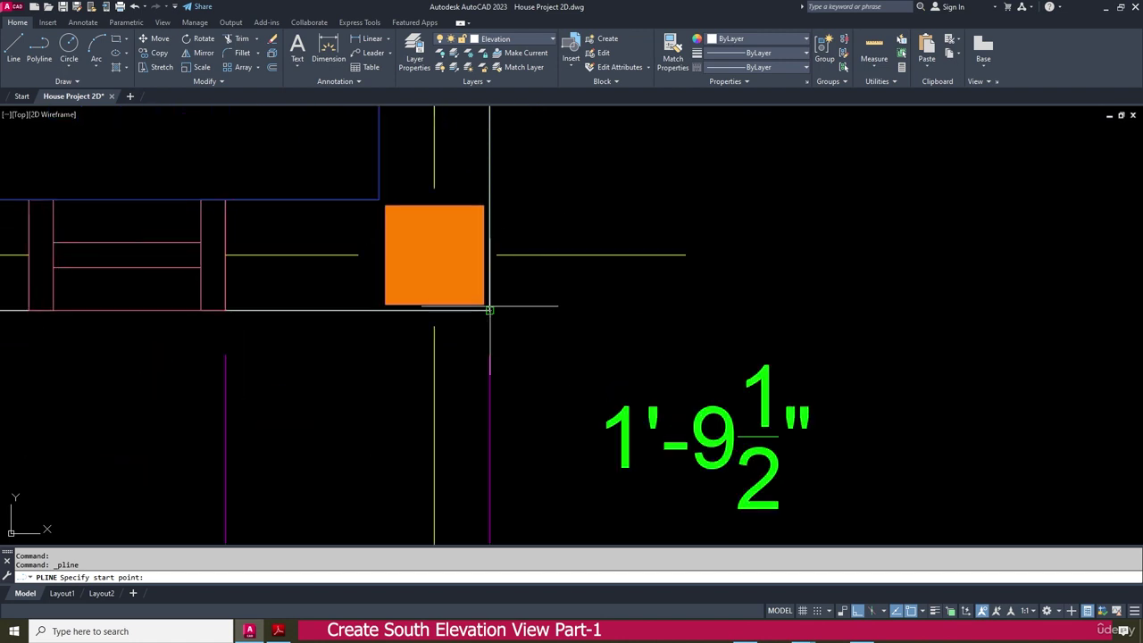
click(490, 310)
scroll(490, 310, down, 8)
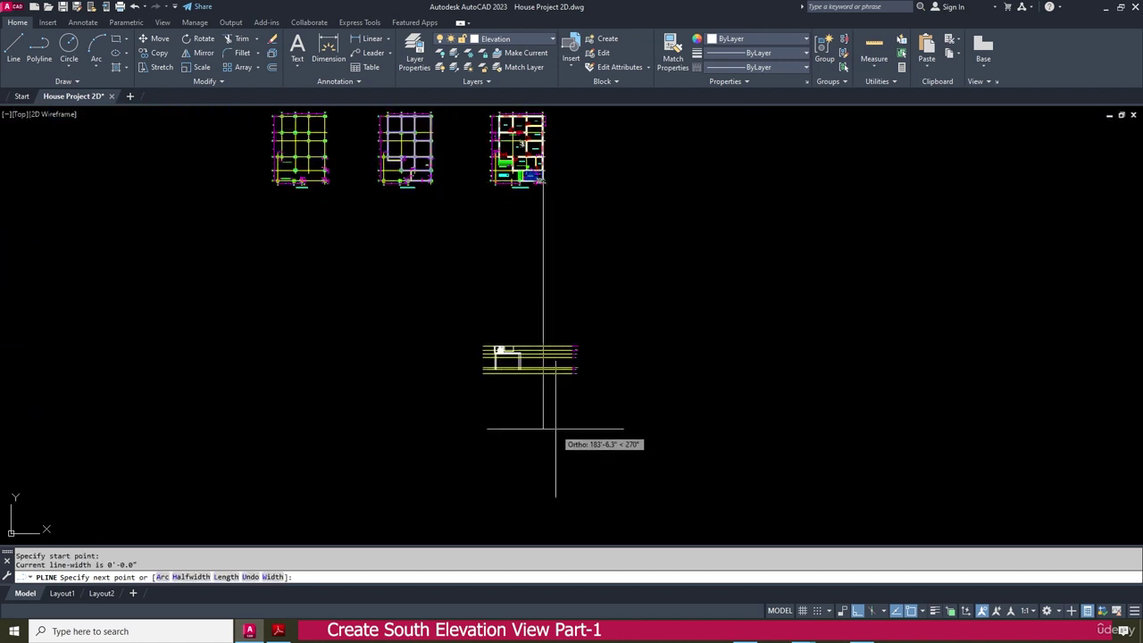
scroll(528, 327, up, 5)
click(521, 324)
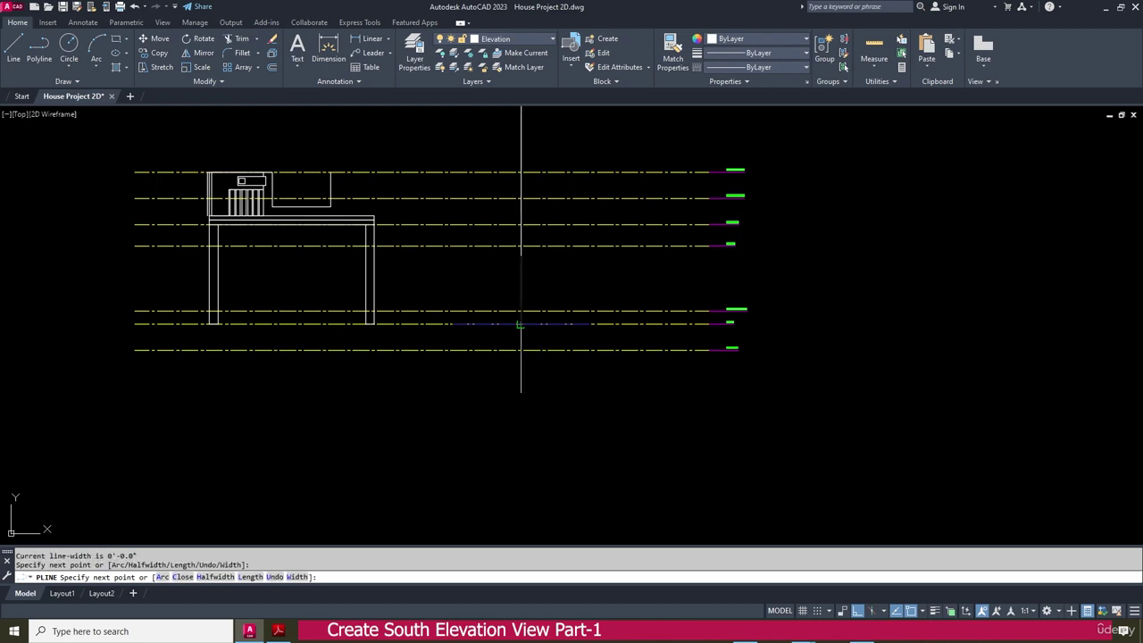
key(Escape)
key(Escape)
scroll(420, 259, up, 2)
scroll(483, 232, down, 6)
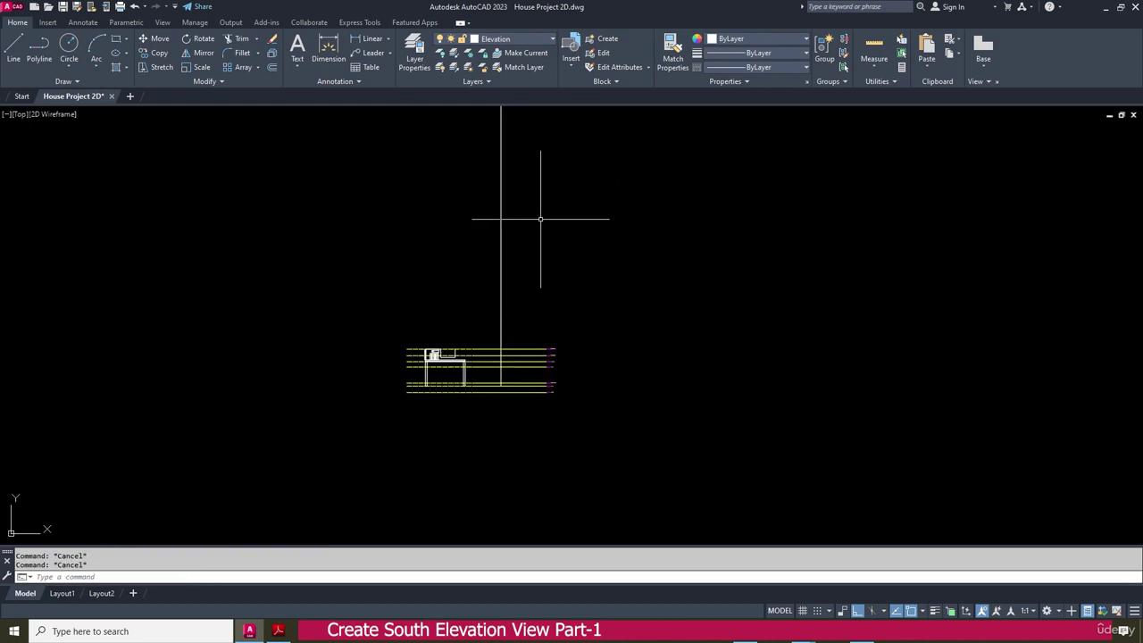
middle_drag(540, 218, 536, 307)
click(277, 630)
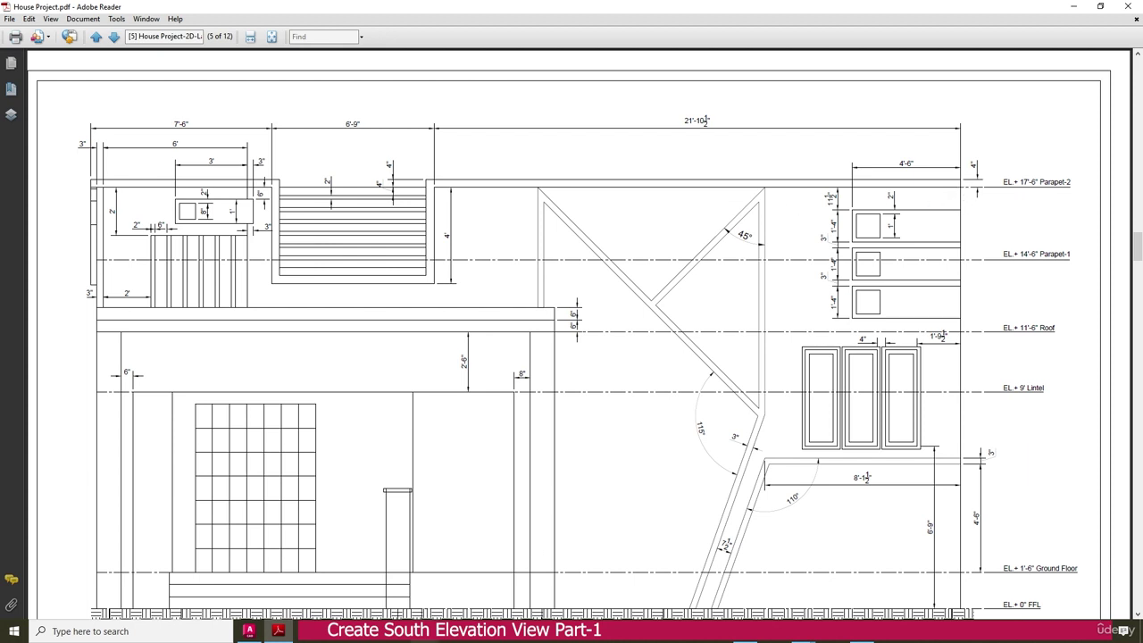
Draw a horizontal polyline from the U opening's top-right corner to the vertical guide line
click(250, 631)
scroll(456, 436, up, 4)
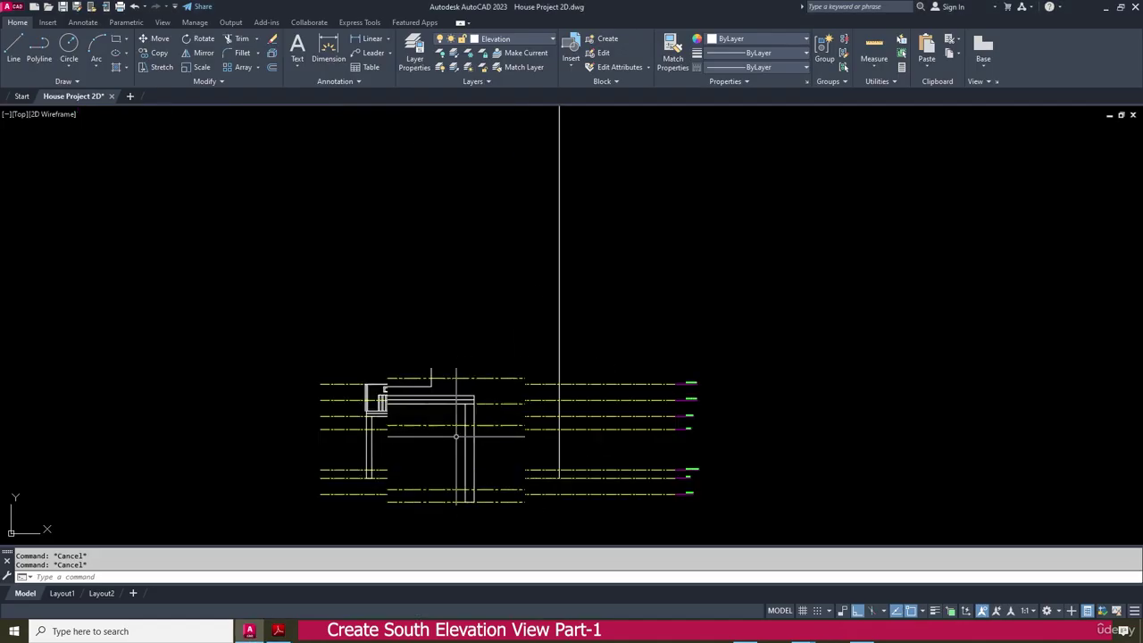
scroll(455, 436, up, 4)
click(40, 49)
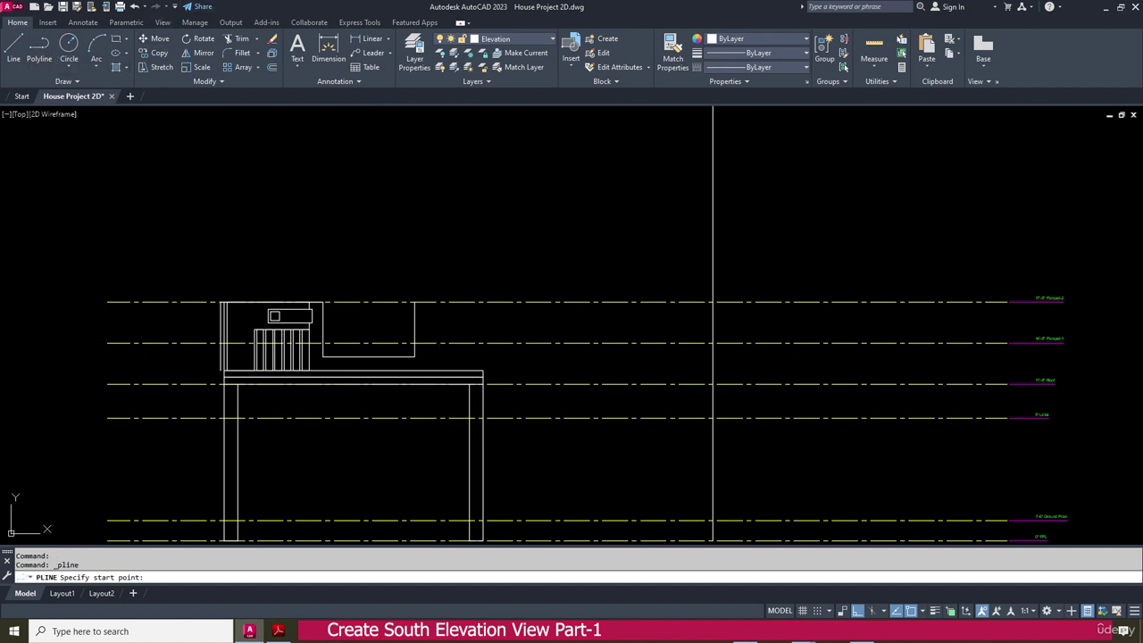
scroll(452, 319, up, 3)
click(491, 319)
scroll(491, 319, down, 2)
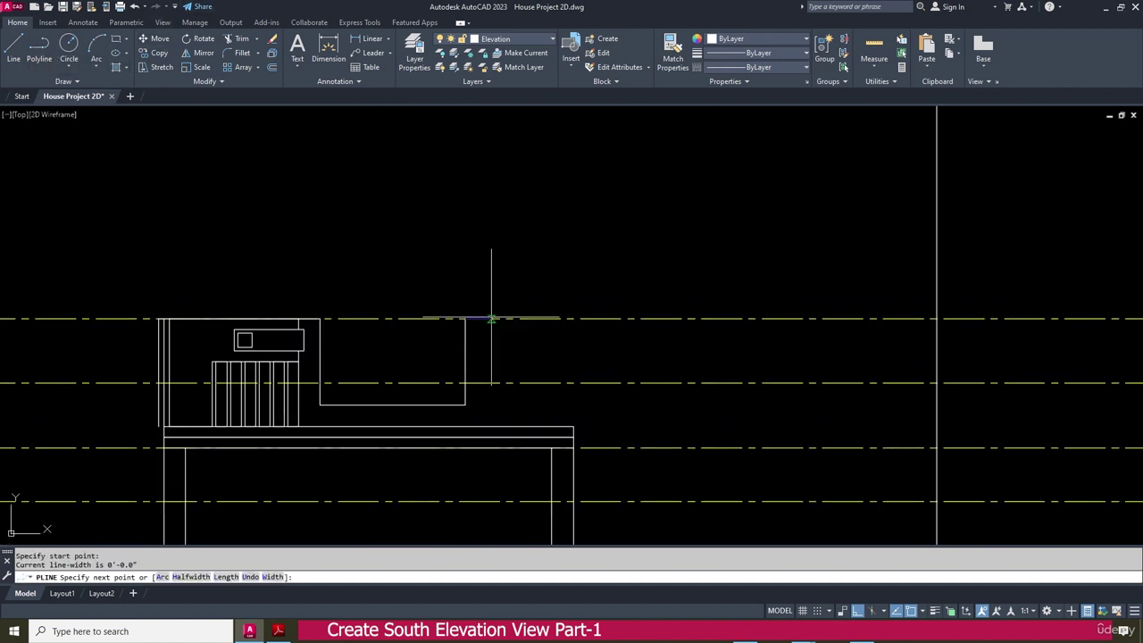
click(937, 319)
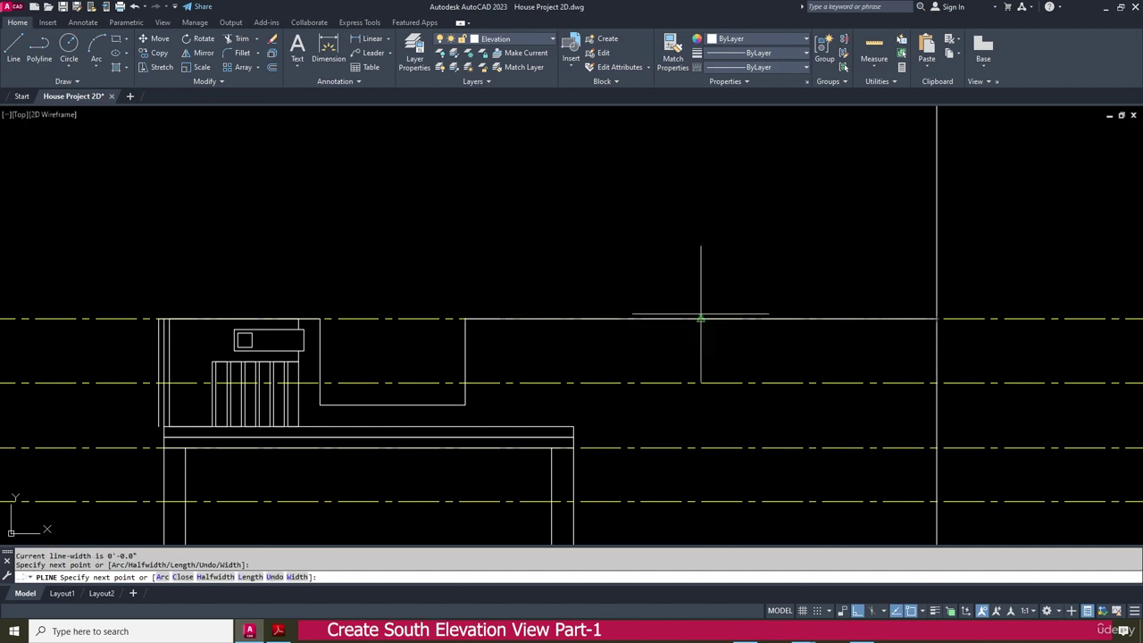
click(278, 632)
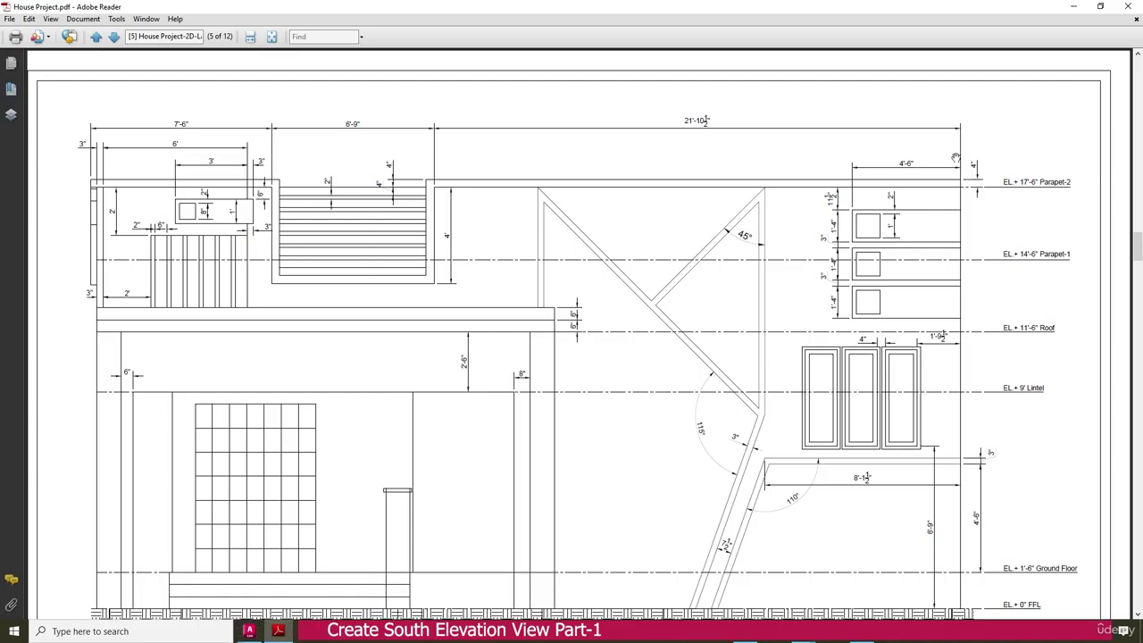
click(249, 631)
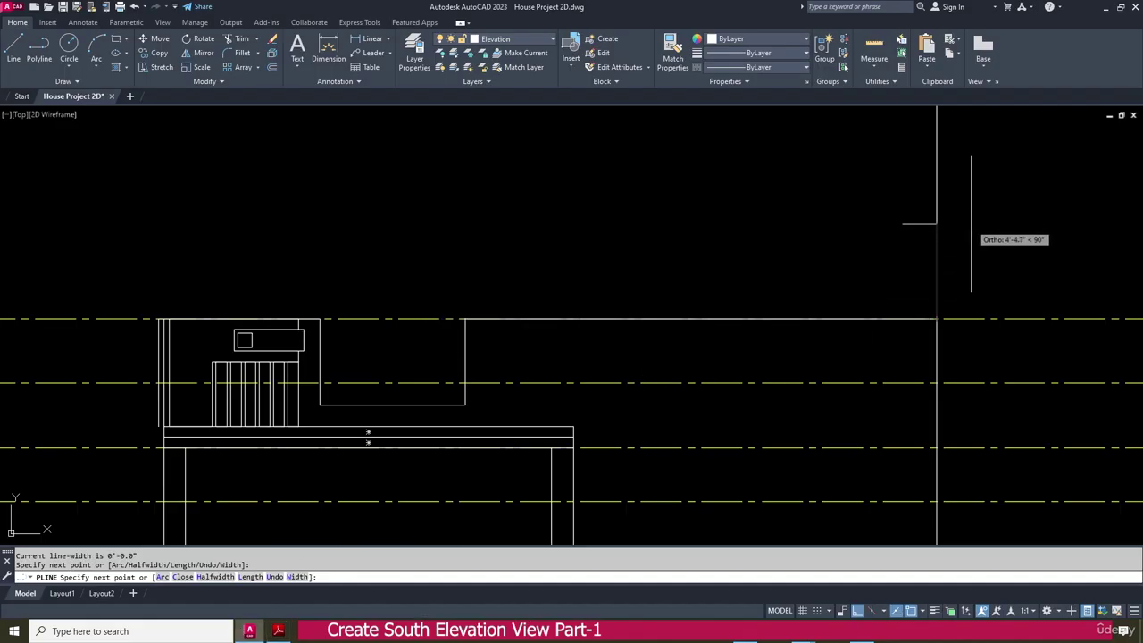
key(Escape)
key(Escape)
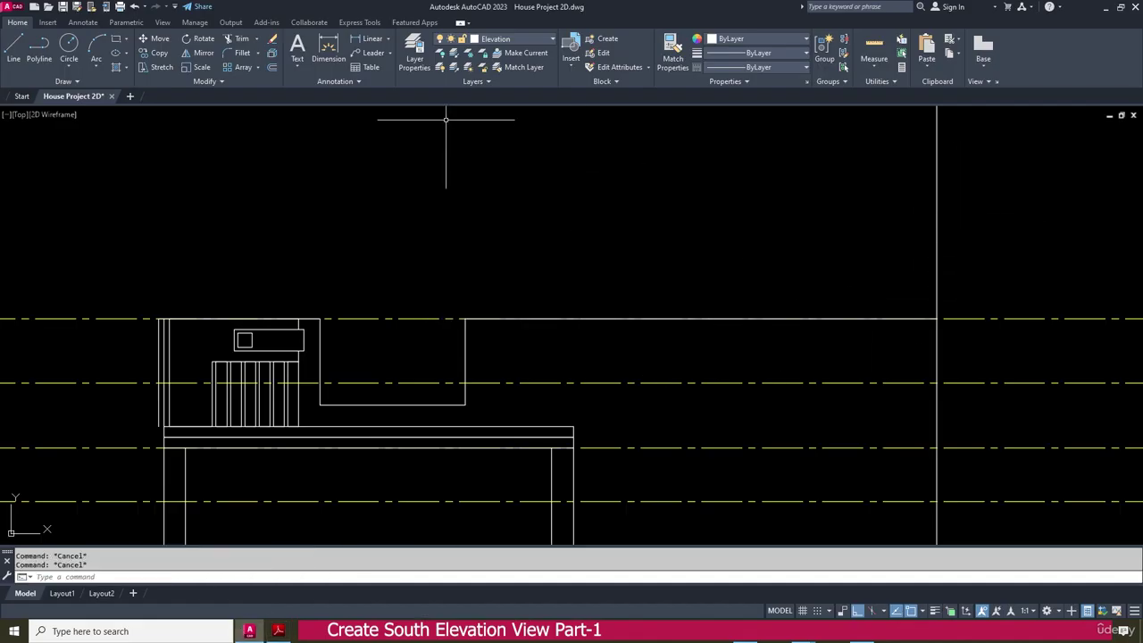
Join the U opening outline, left parapet top edge and long top line into one polyline
click(218, 79)
click(189, 110)
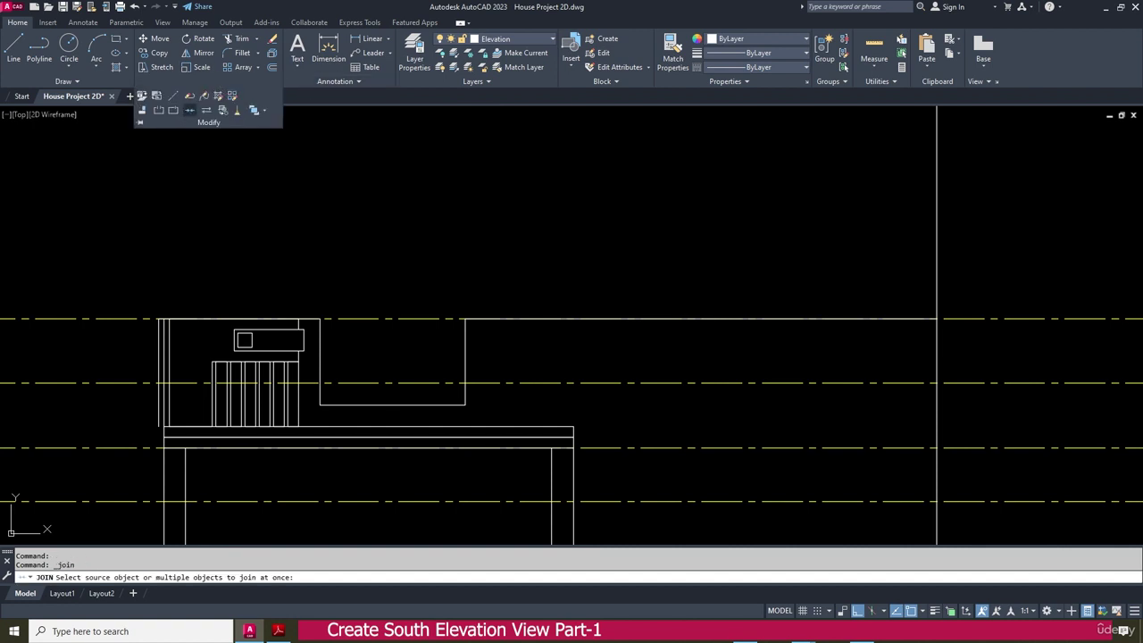
click(317, 325)
click(309, 318)
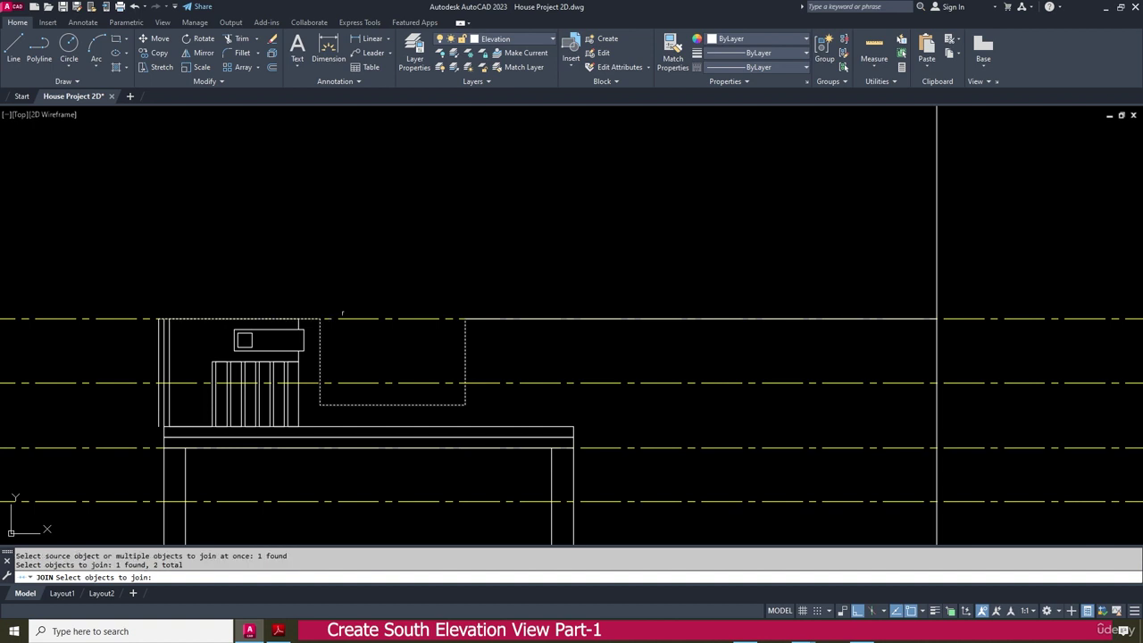
click(472, 318)
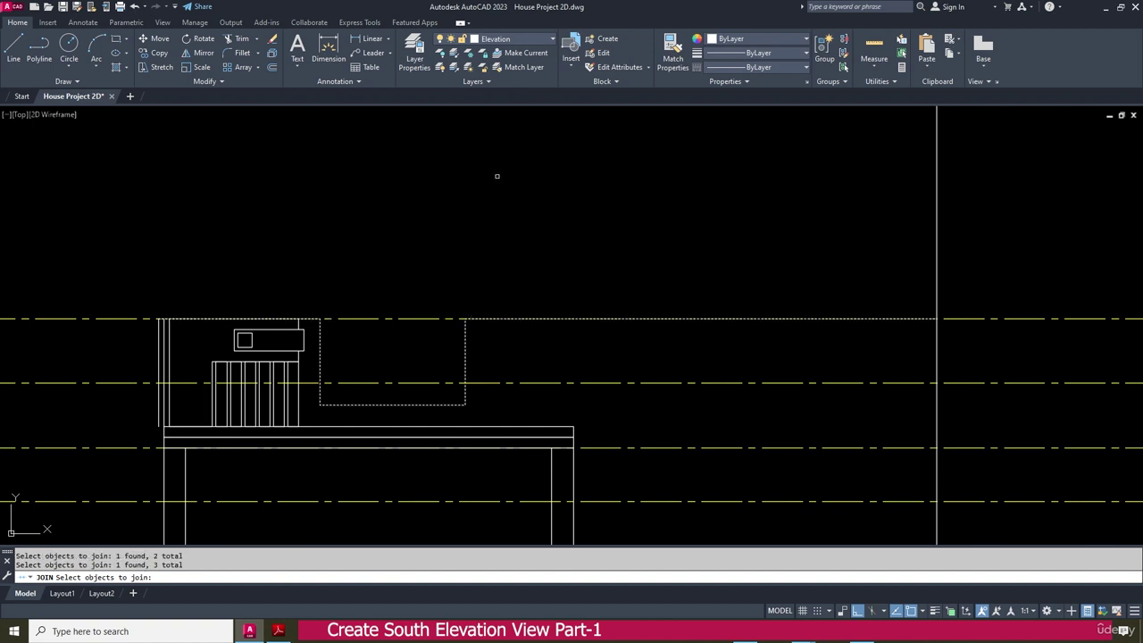
key(Return)
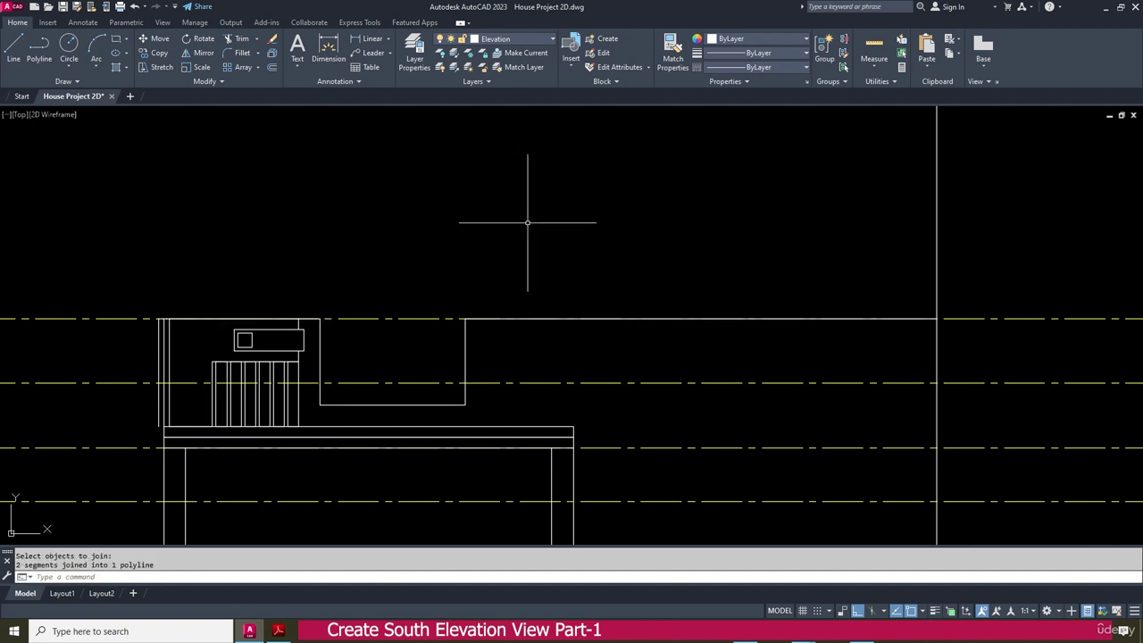
Offset the joined U-shaped outline by 4 to create a parallel copy
click(274, 68)
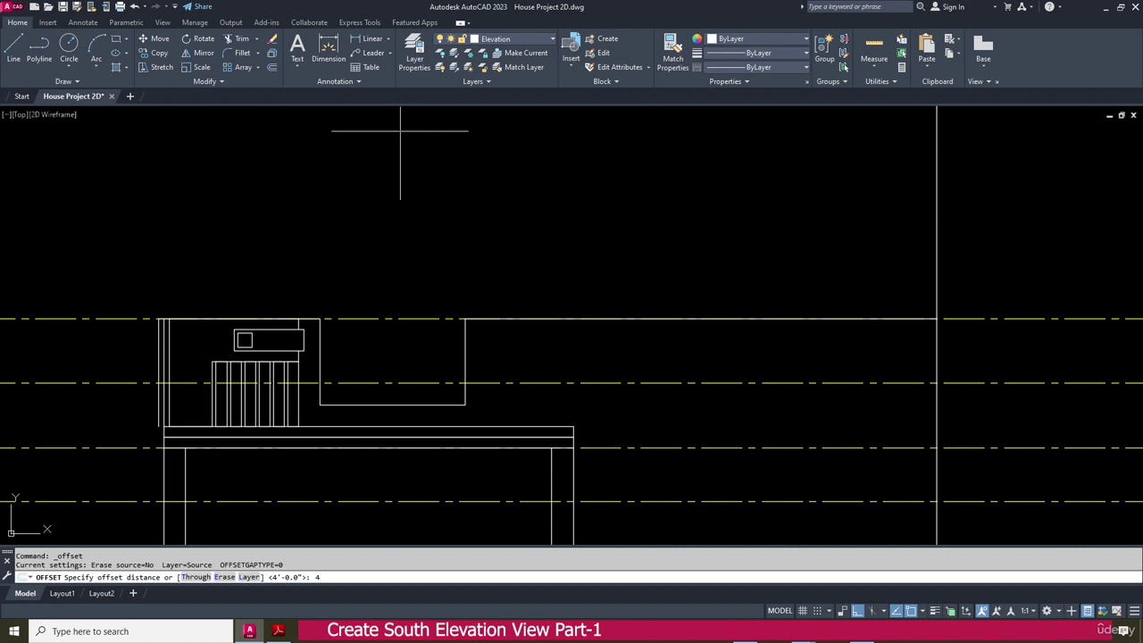
key(Return)
click(462, 357)
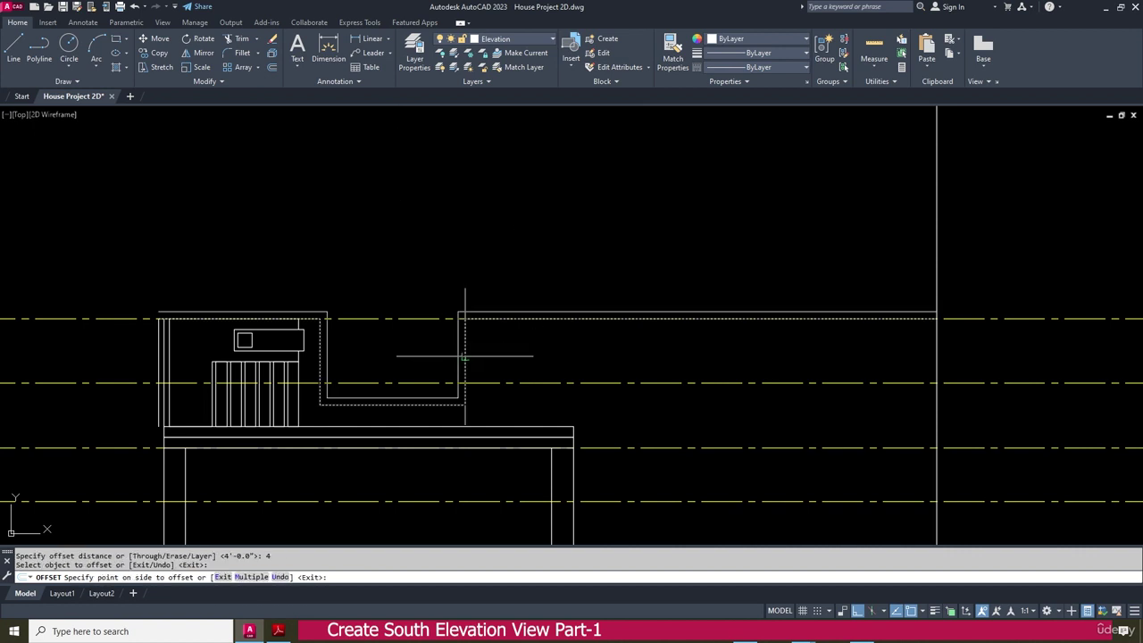
click(374, 206)
mouse_move(891, 361)
middle_down()
mouse_move(728, 365)
mouse_move(709, 339)
middle_up()
key(Escape)
Start two lines at the wall corners and cancel both attempts
click(14, 49)
scroll(789, 328, up, 2)
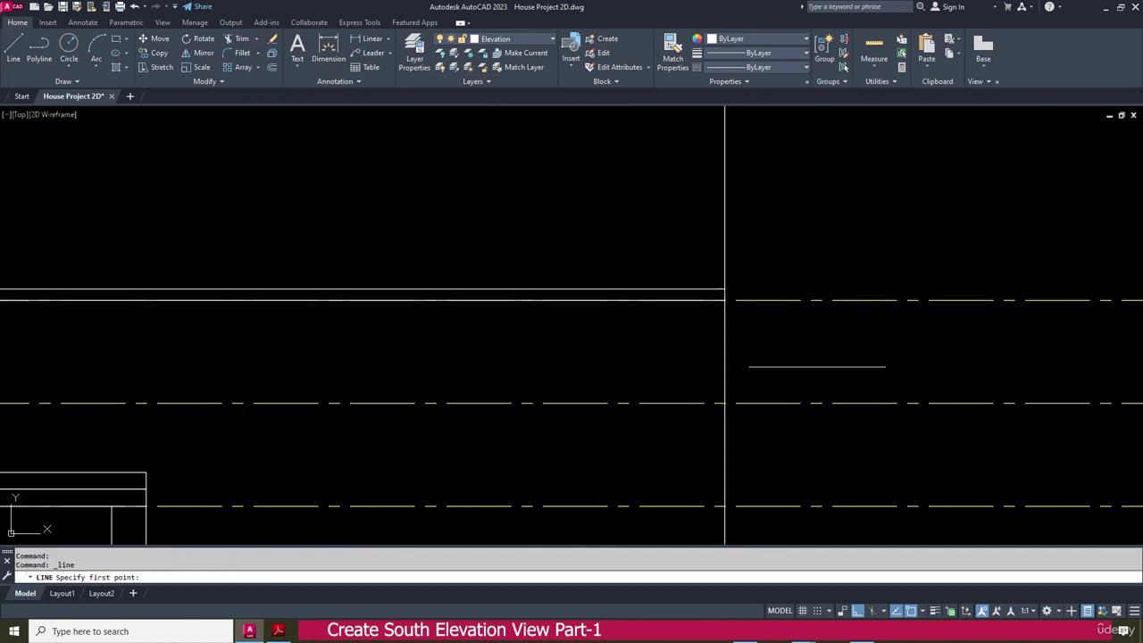
click(725, 290)
key(Escape)
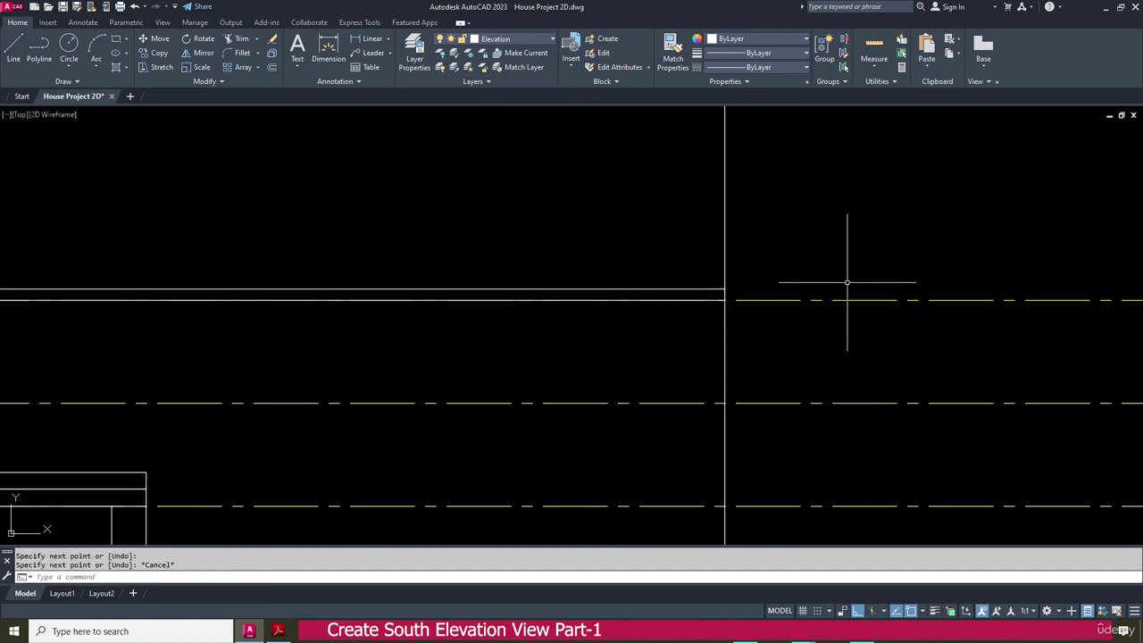
scroll(804, 295, down, 3)
scroll(378, 229, up, 4)
key(Return)
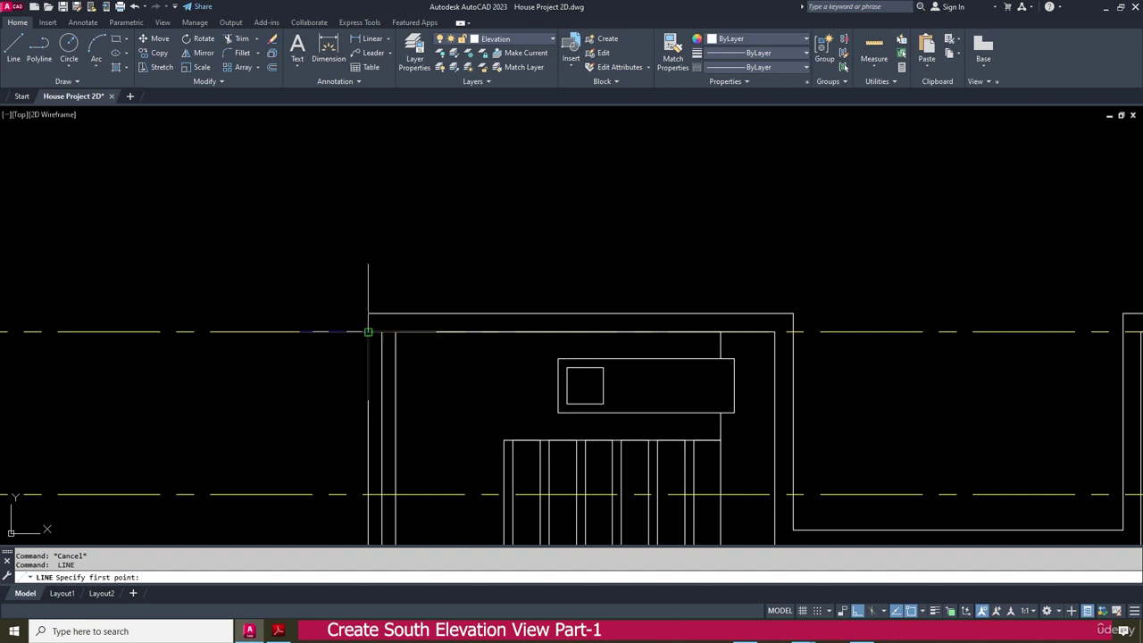
click(362, 334)
key(Escape)
key(Escape)
key(Escape)
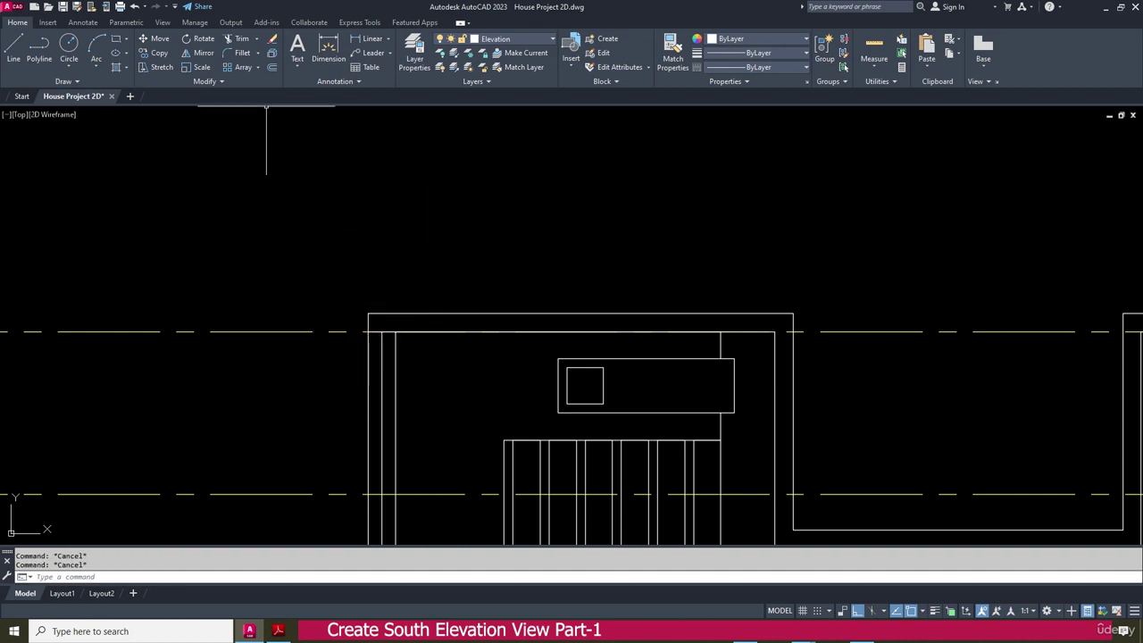
Join the four parapet outline segments into a single polyline
click(224, 82)
click(189, 111)
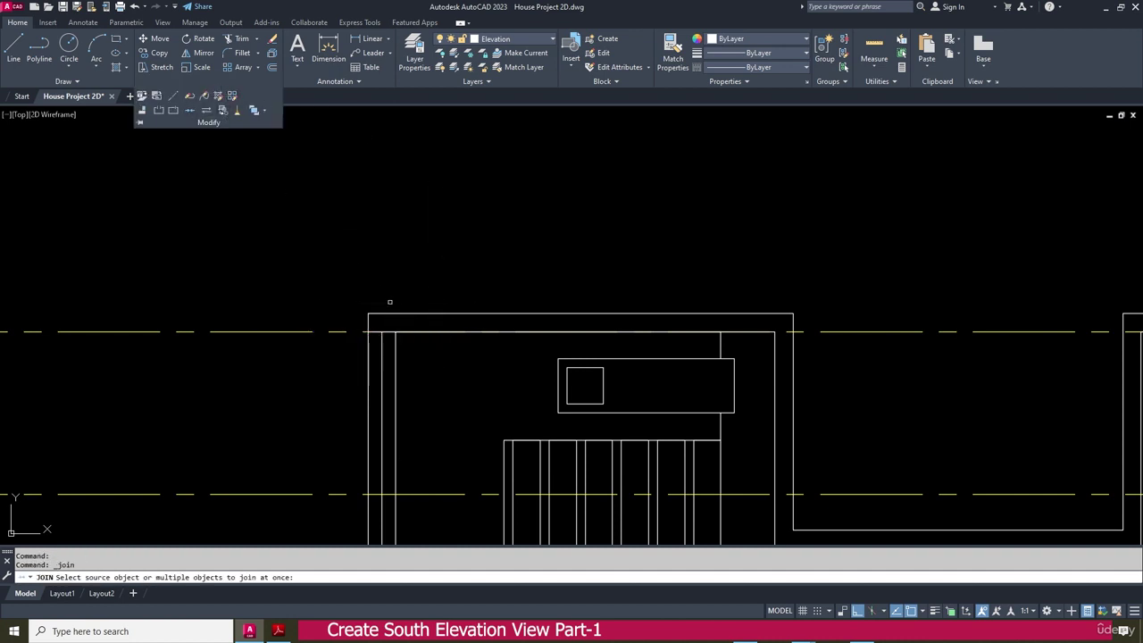
click(385, 311)
click(350, 319)
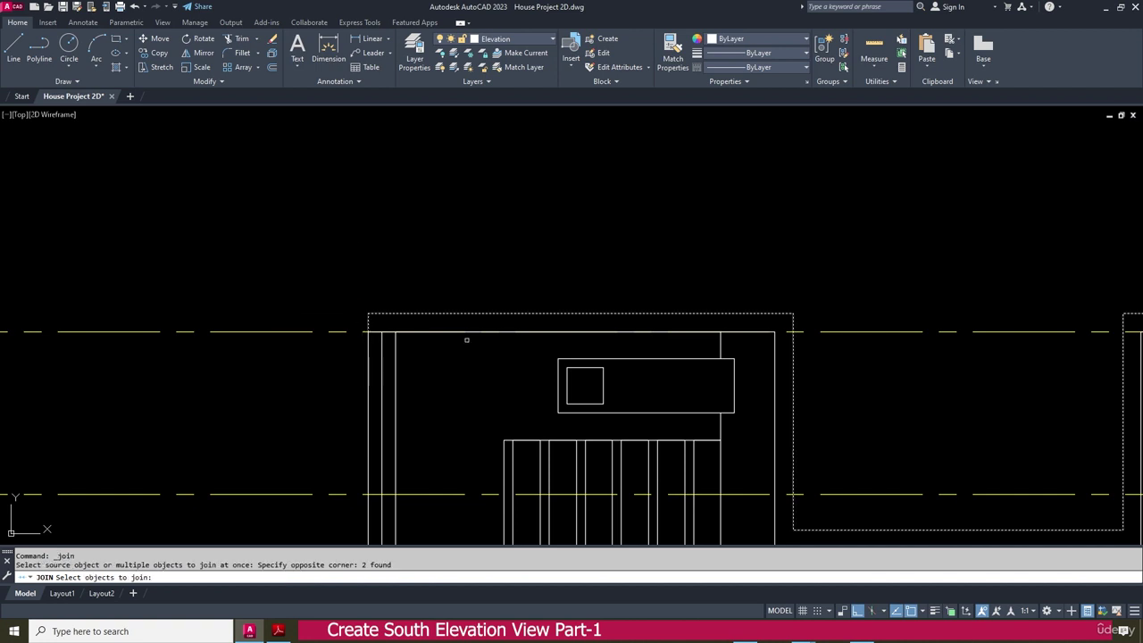
click(774, 357)
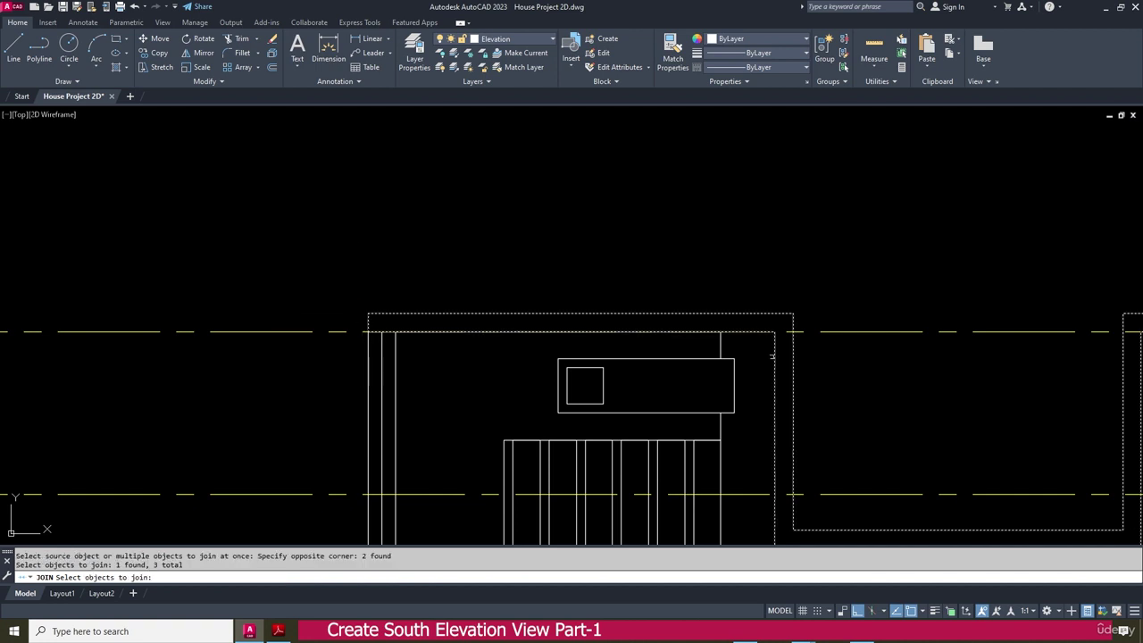
scroll(759, 348, down, 5)
middle_drag(680, 309, 421, 309)
click(420, 240)
click(566, 309)
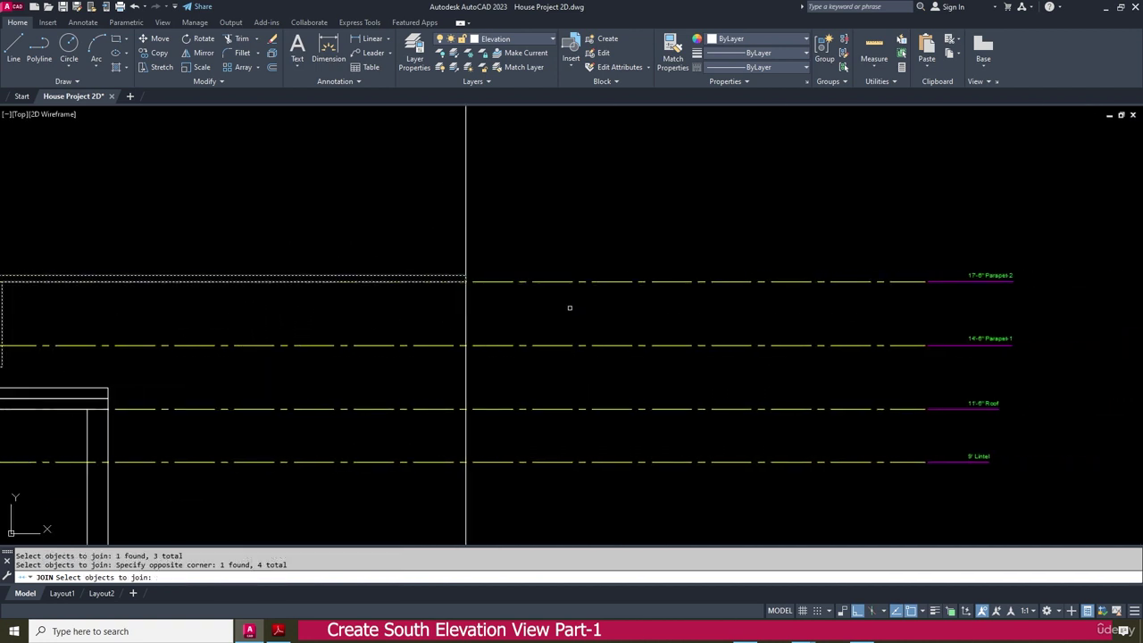
key(Return)
key(Escape)
Select the joined parapet polyline to confirm it is closed
click(436, 277)
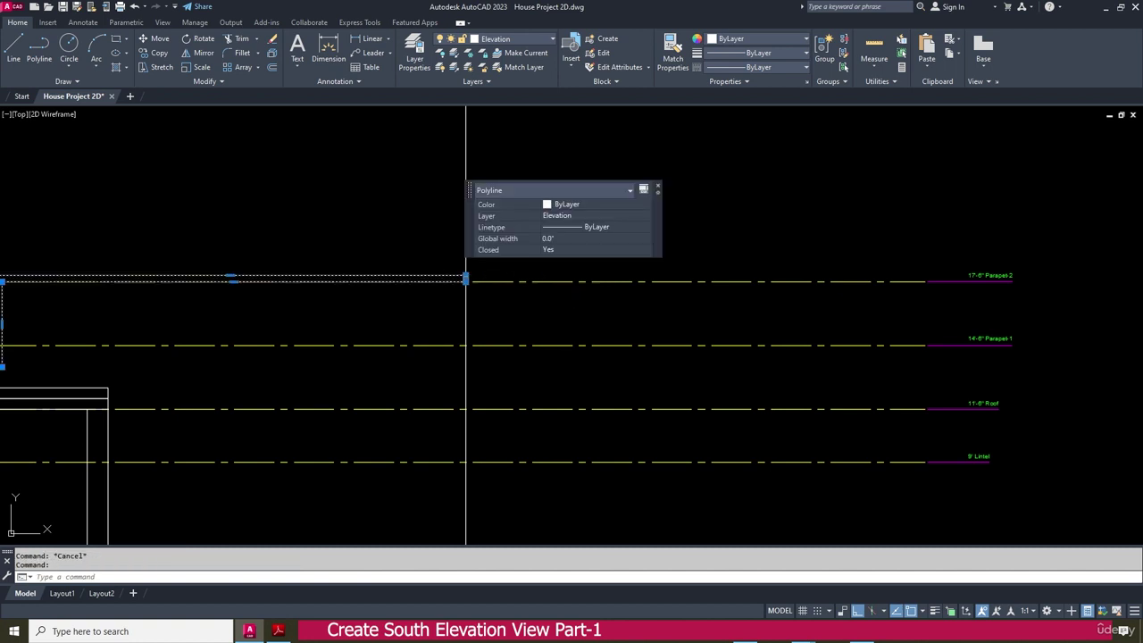
scroll(465, 286, down, 3)
scroll(254, 338, up, 3)
Deselect the polyline and recentre the view on the railing area, abandoning a stray line
key(Escape)
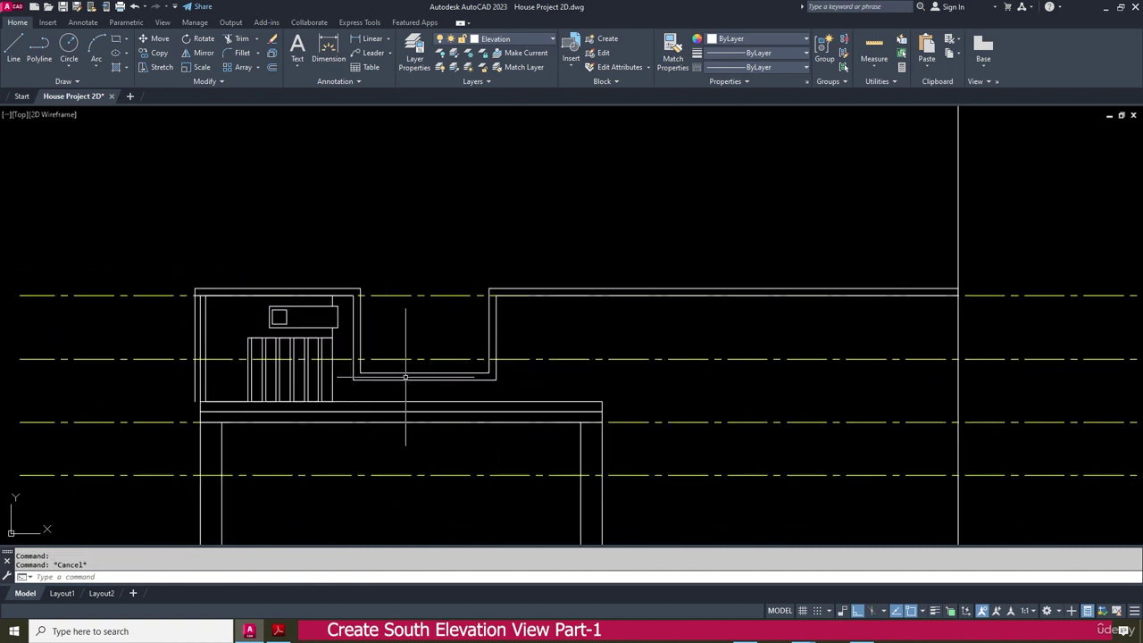
scroll(268, 313, up, 2)
middle_drag(472, 358, 479, 322)
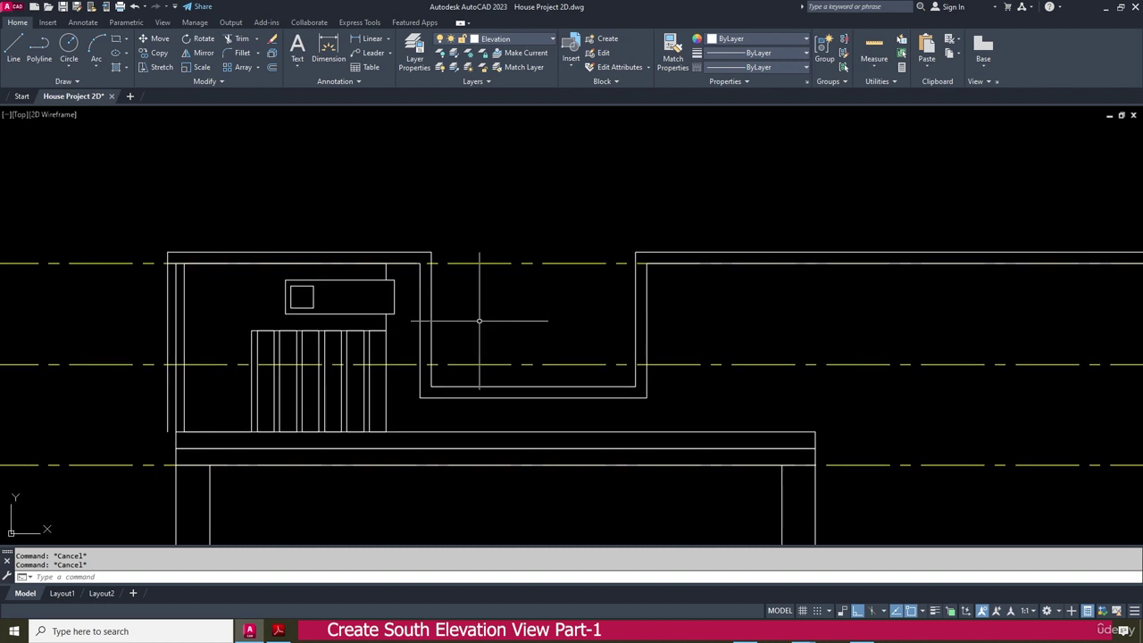
click(13, 47)
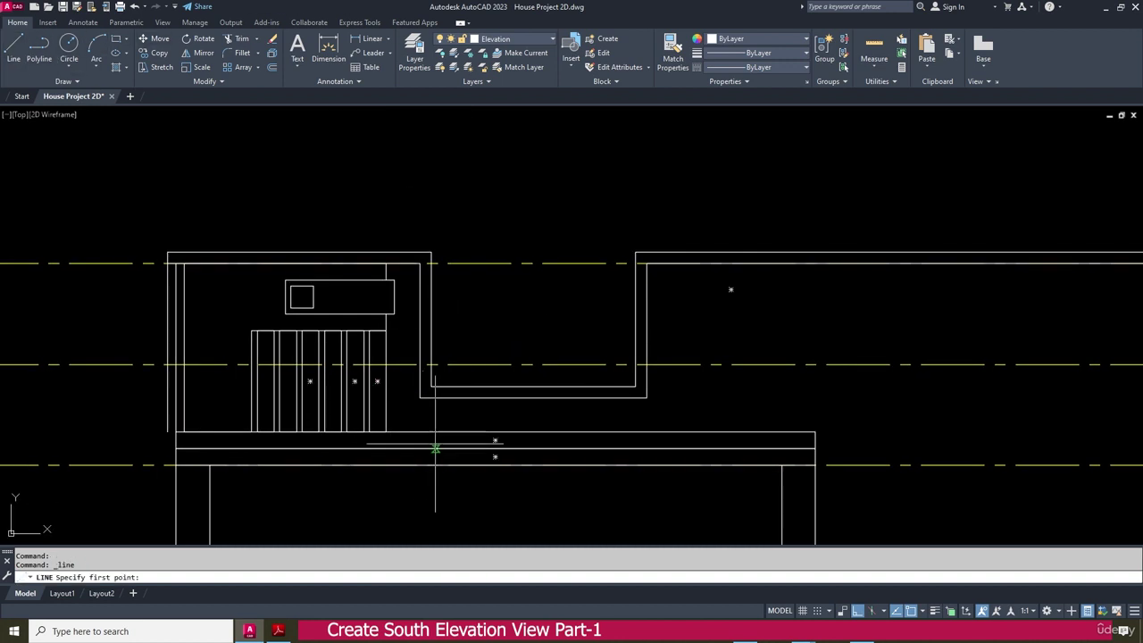
click(170, 398)
key(Escape)
key(Escape)
scroll(169, 398, up, 4)
middle_drag(189, 404, 244, 395)
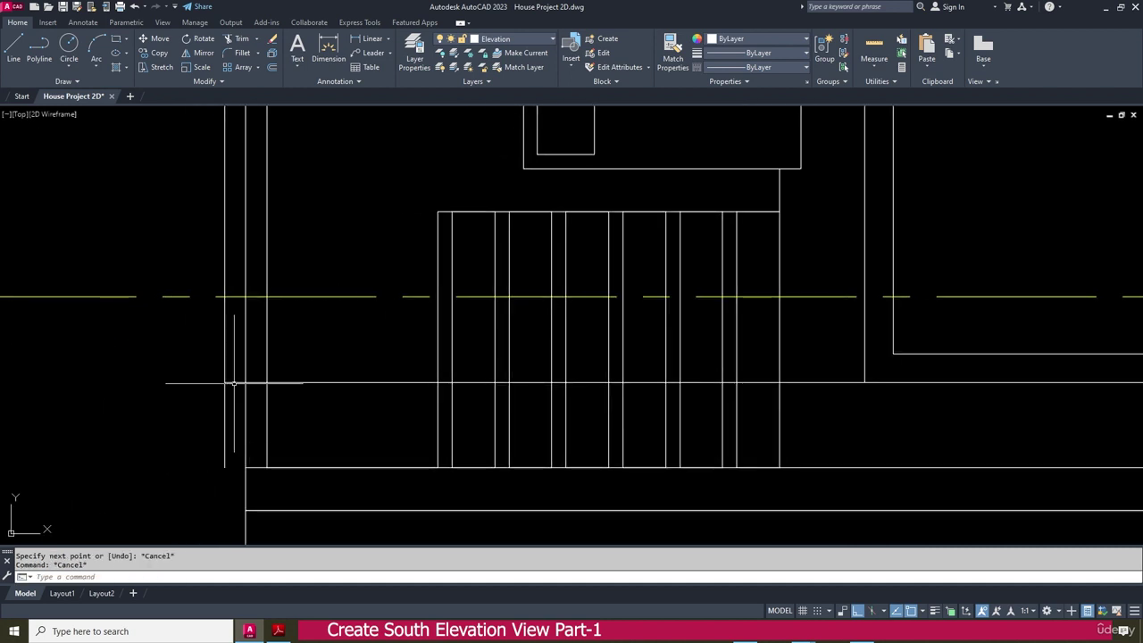
Fence-trim the excess end of the vertical line at the railing's left edge
click(242, 38)
scroll(259, 380, up, 2)
click(252, 384)
key(Return)
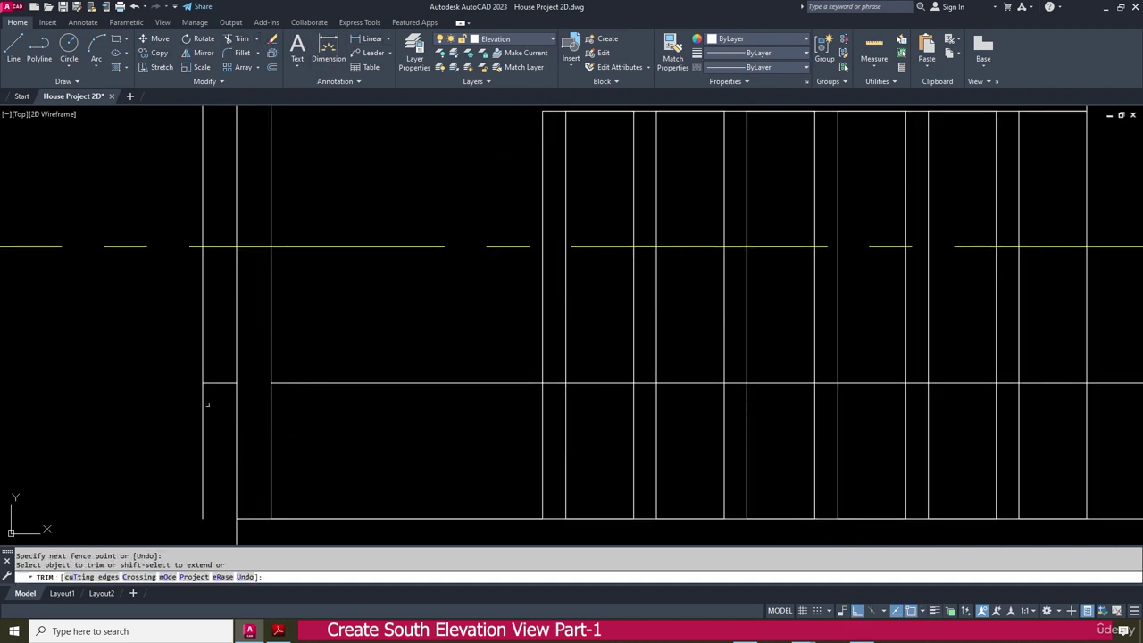
key(Escape)
Inspect the horizontal line below the railing, then bring up the reference PDF
click(366, 340)
click(345, 409)
key(Escape)
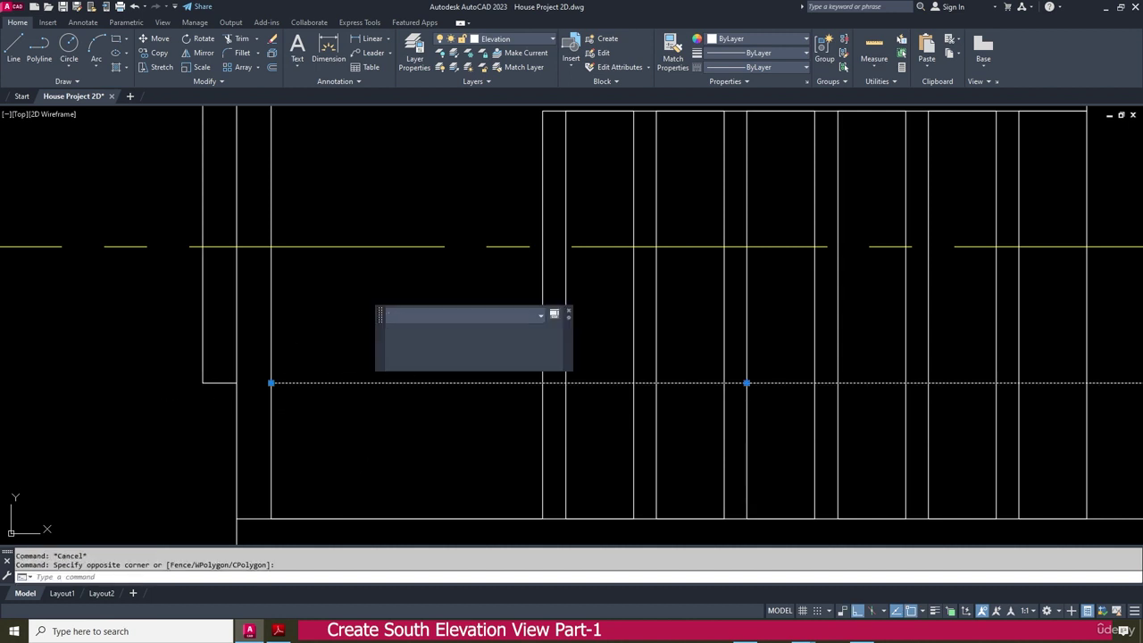
scroll(375, 295, down, 3)
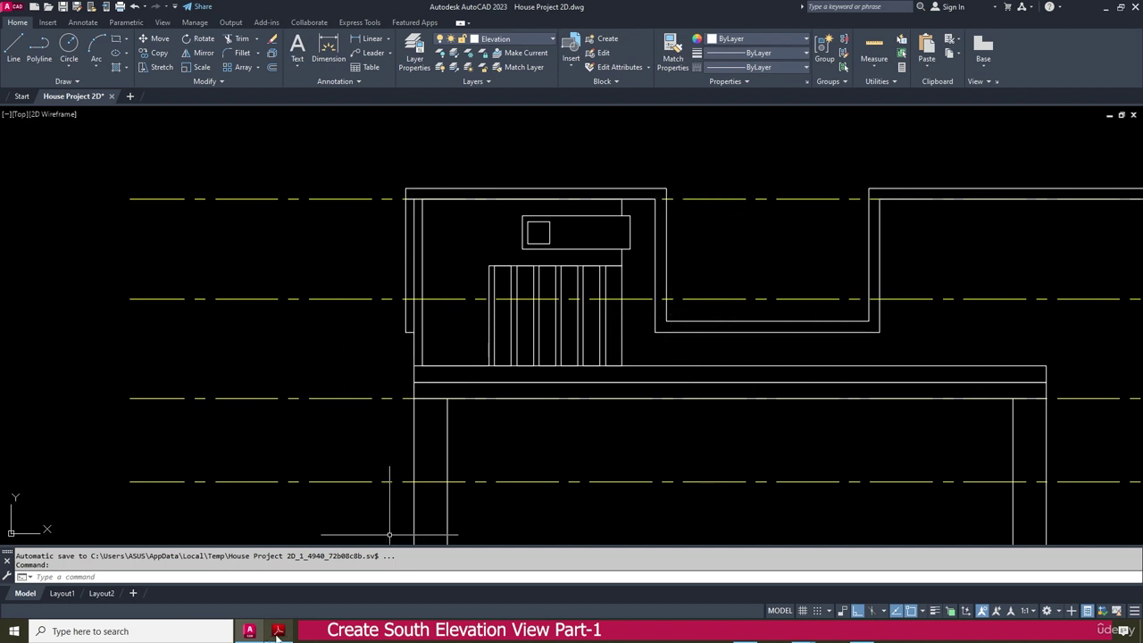
click(278, 631)
Scroll the PDF from page 5 through pages 7 and 6 to the 3D rendering on page 10
ctrl+scroll(536, 263, down, 2)
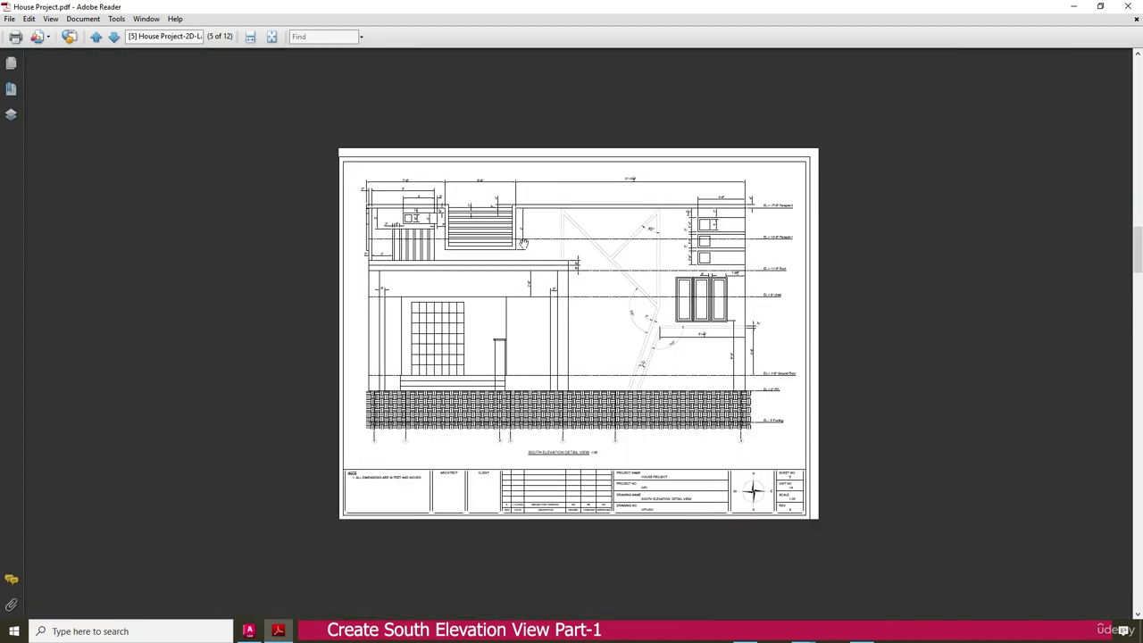
scroll(521, 236, down, 2)
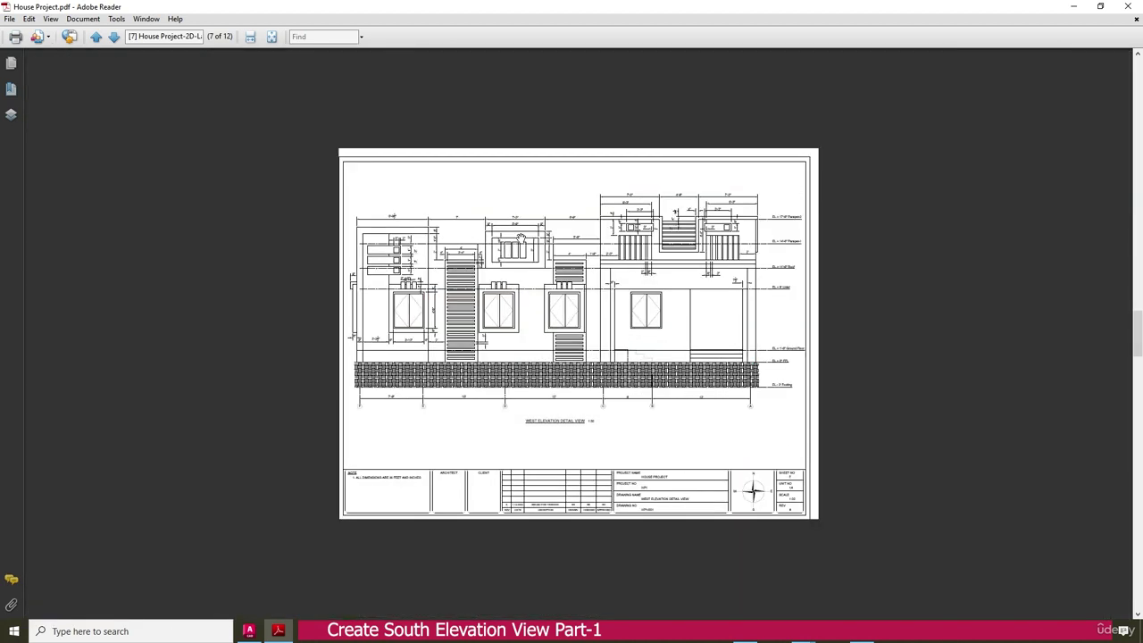
scroll(521, 236, up, 1)
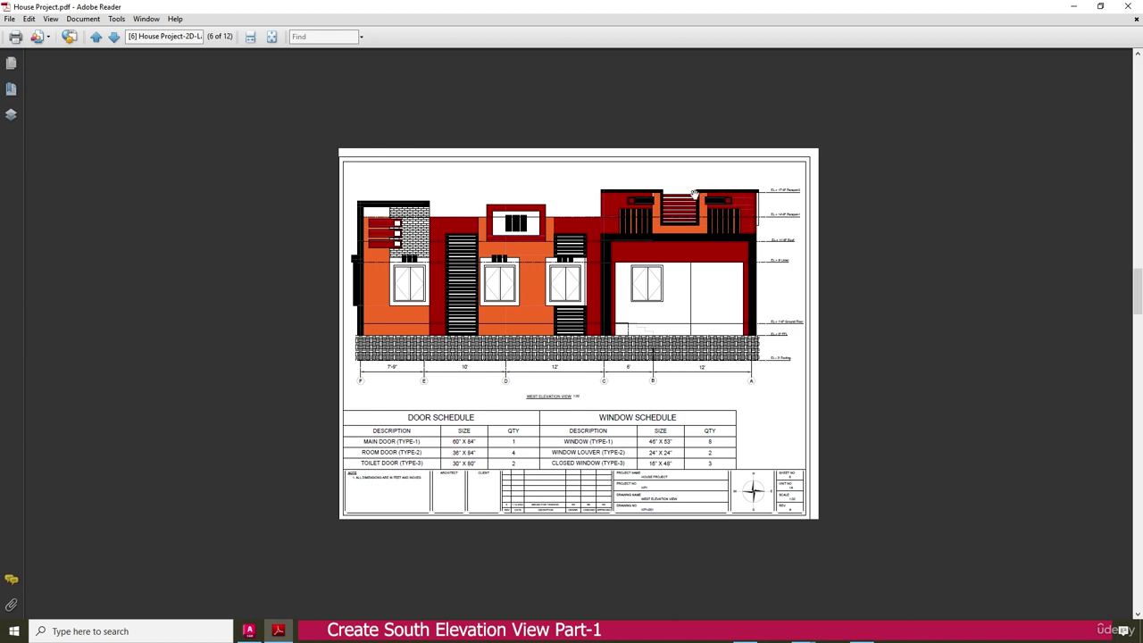
scroll(662, 191, down, 4)
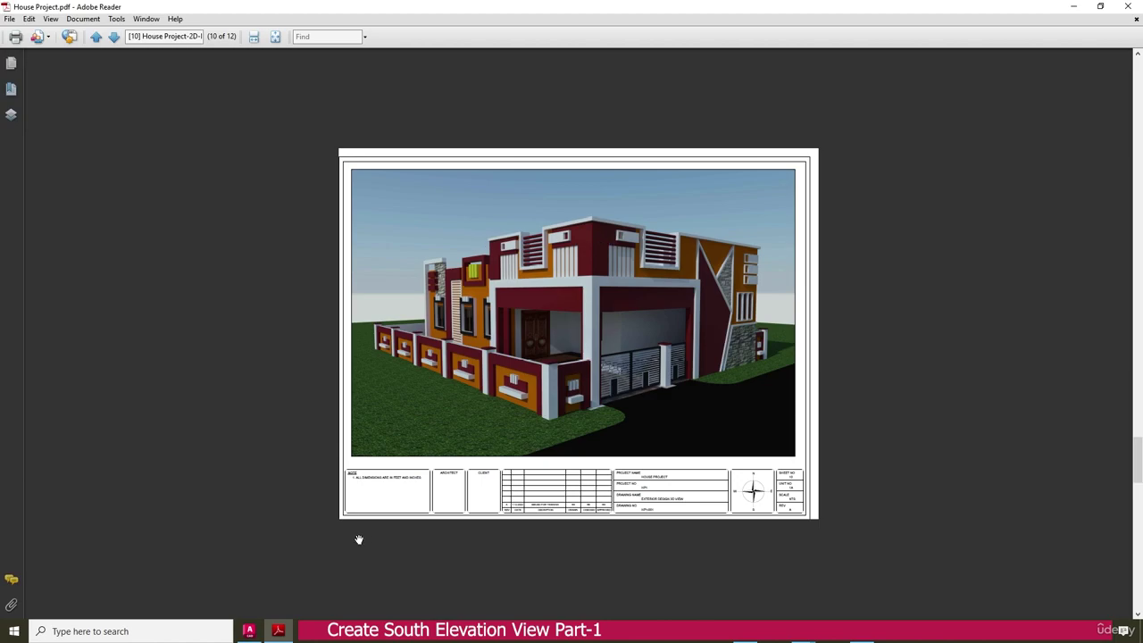
Shift the AutoCAD elevation left, then zoom the PDF into the parapet louver dimensions
click(249, 630)
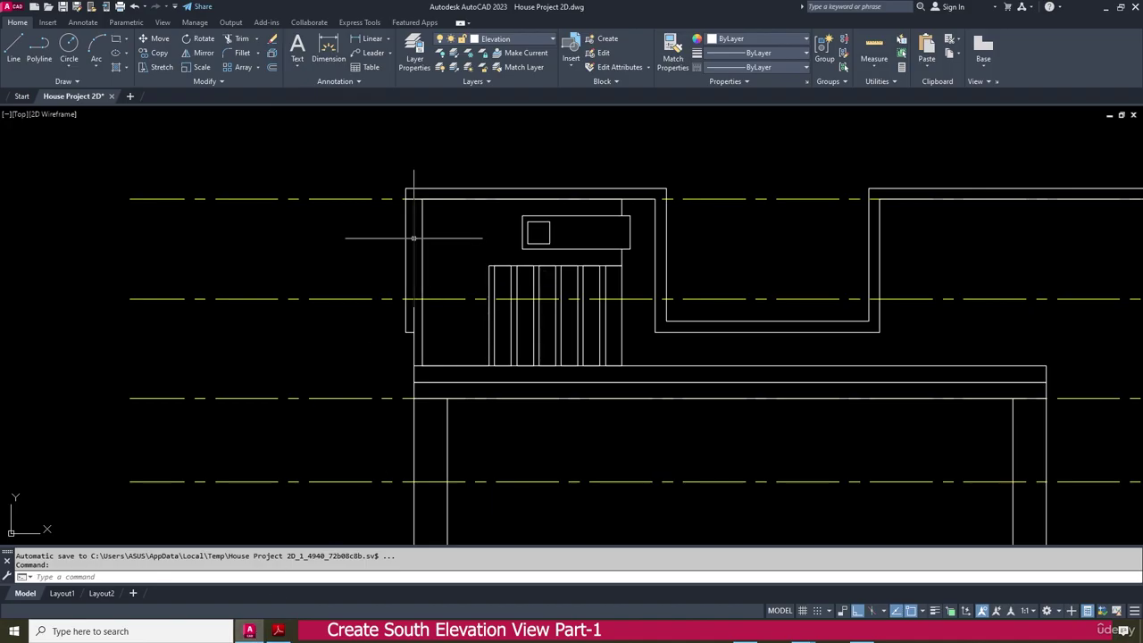
middle_drag(755, 340, 574, 362)
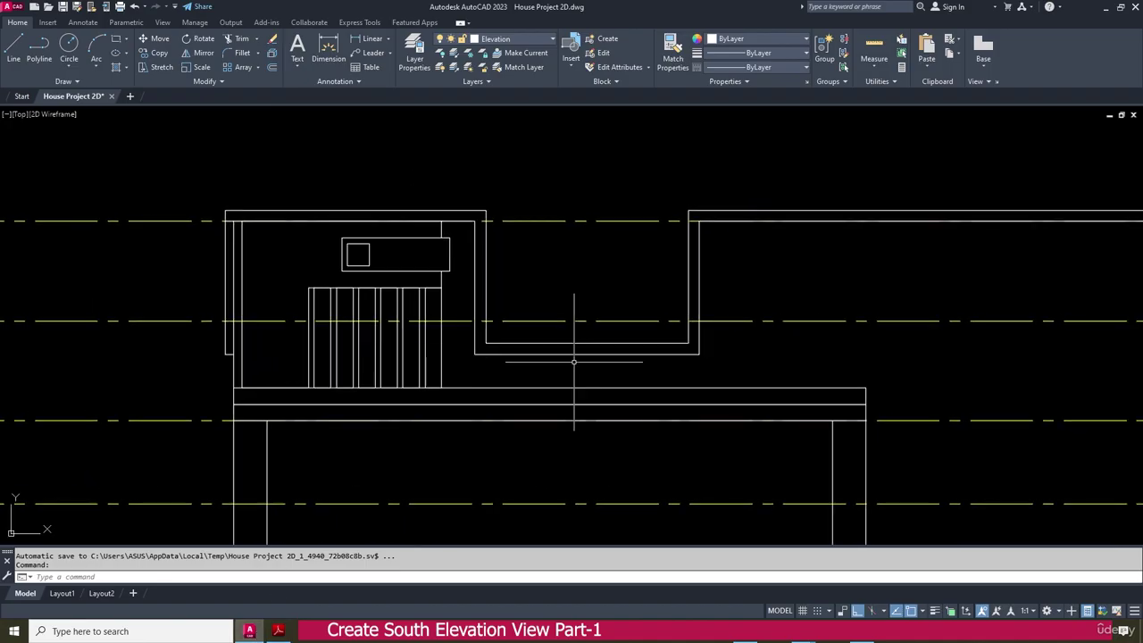
click(278, 631)
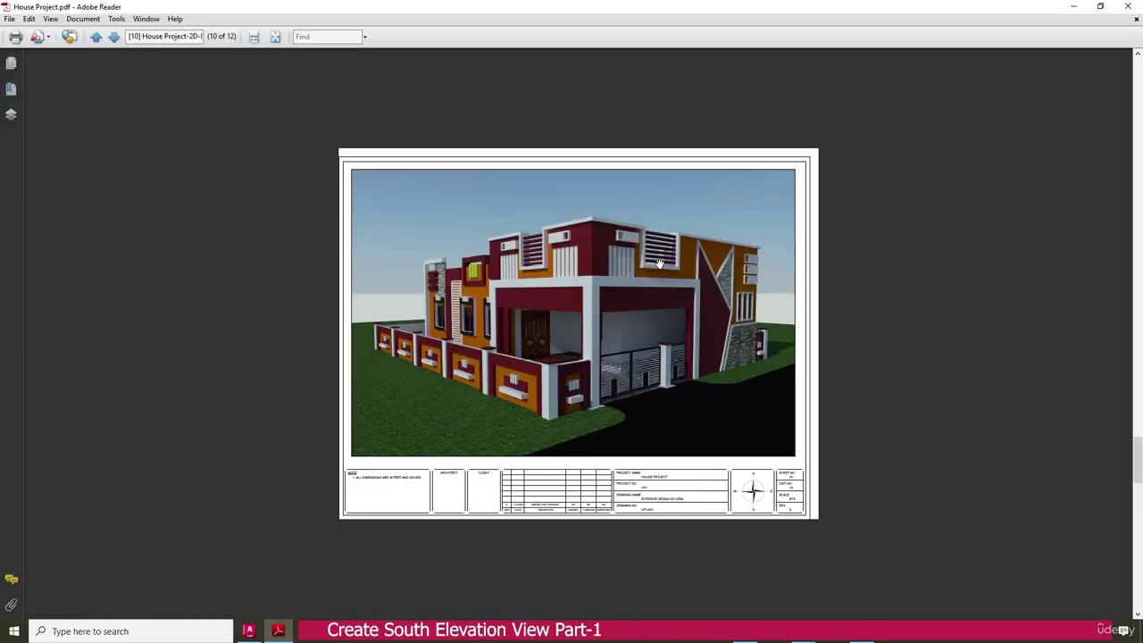
scroll(659, 264, up, 5)
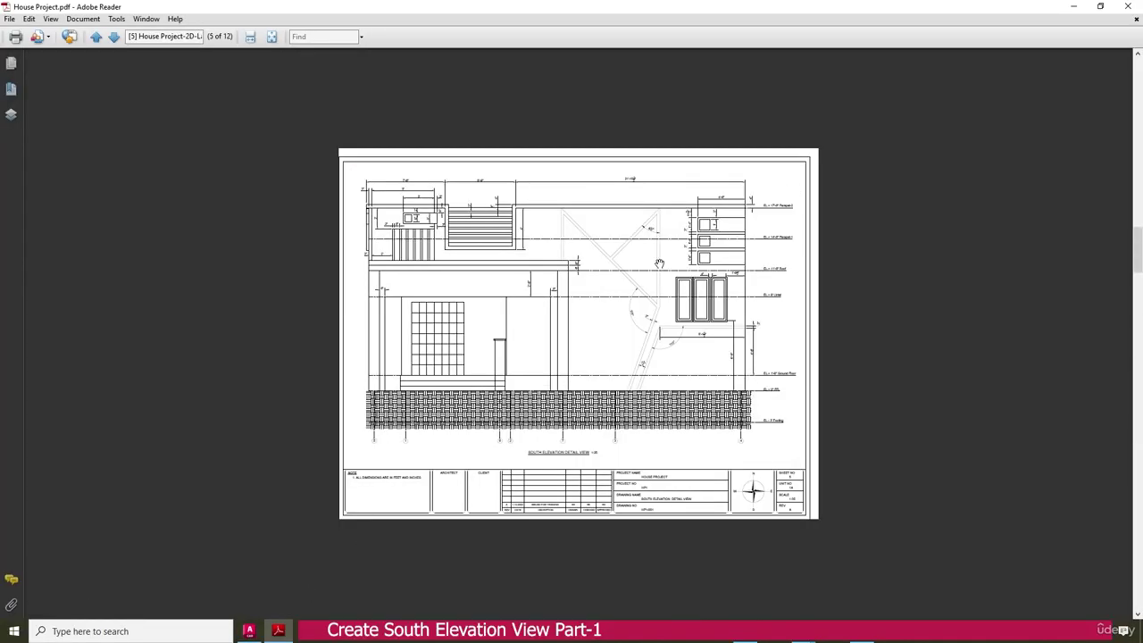
ctrl+scroll(454, 221, up, 2)
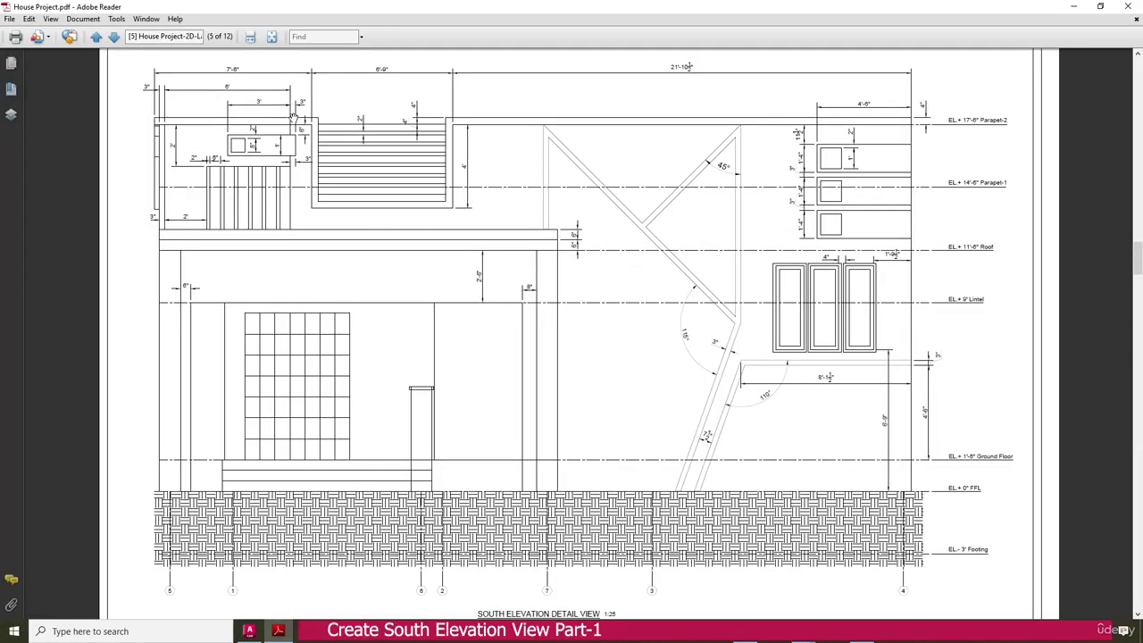
ctrl+scroll(293, 117, up, 1)
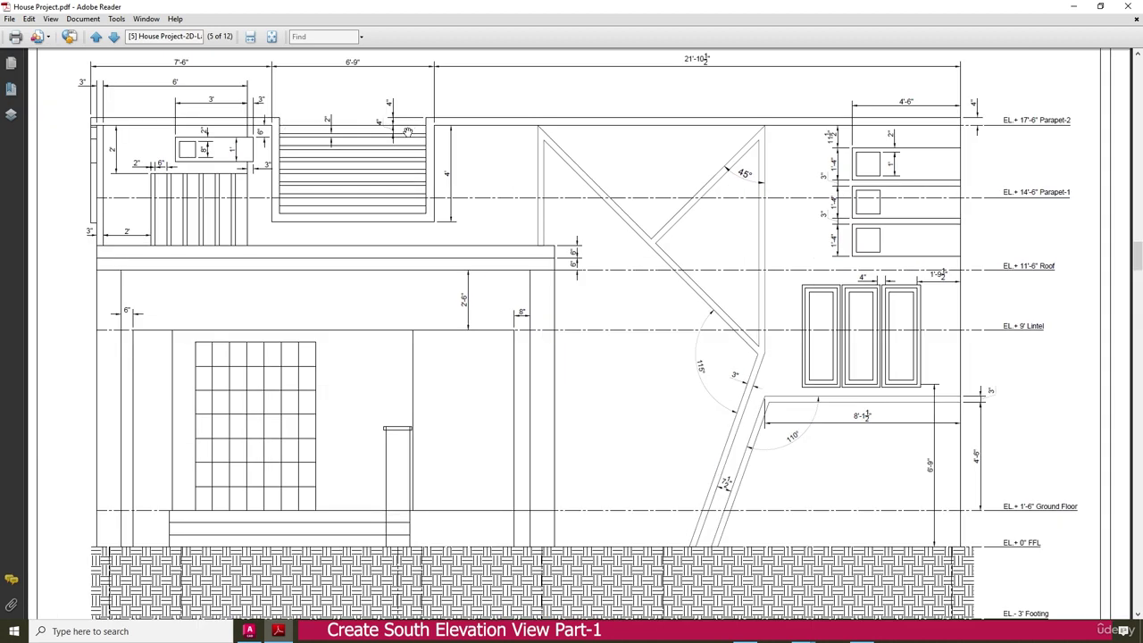
ctrl+scroll(282, 117, up, 1)
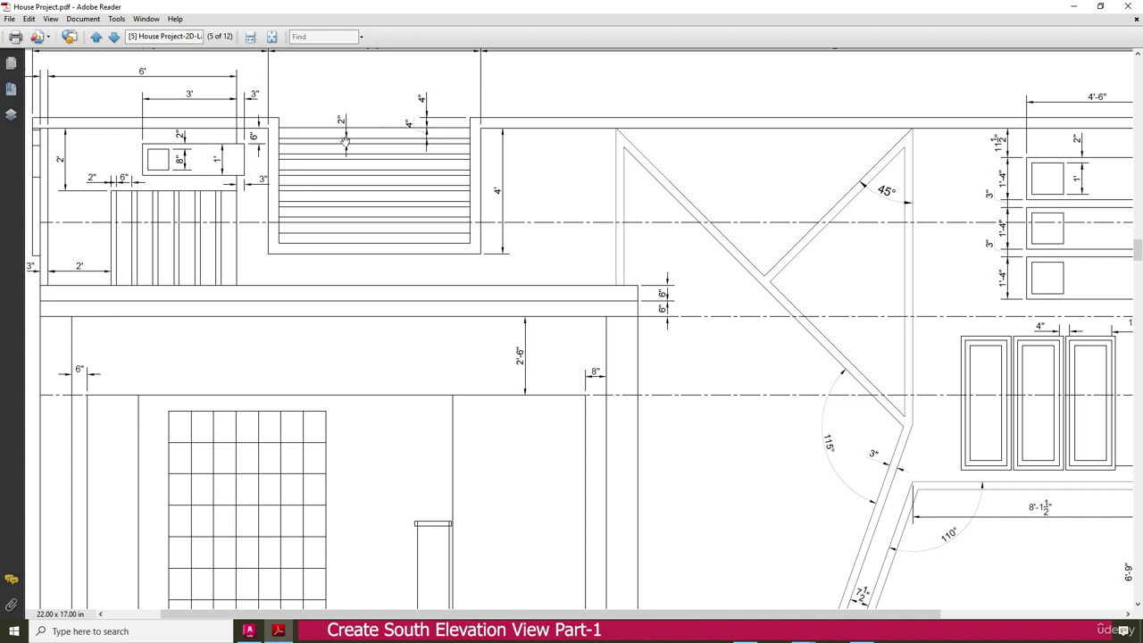
click(249, 630)
Offset the upper dashed centre line 4 inches down as a slat guide
scroll(501, 286, up, 3)
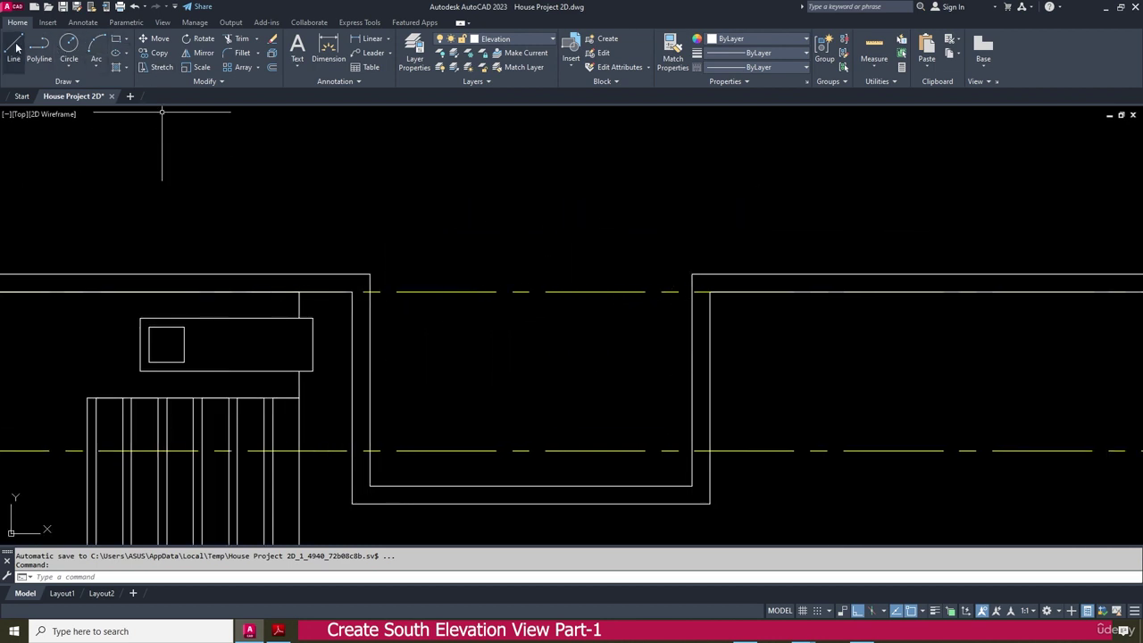
click(271, 68)
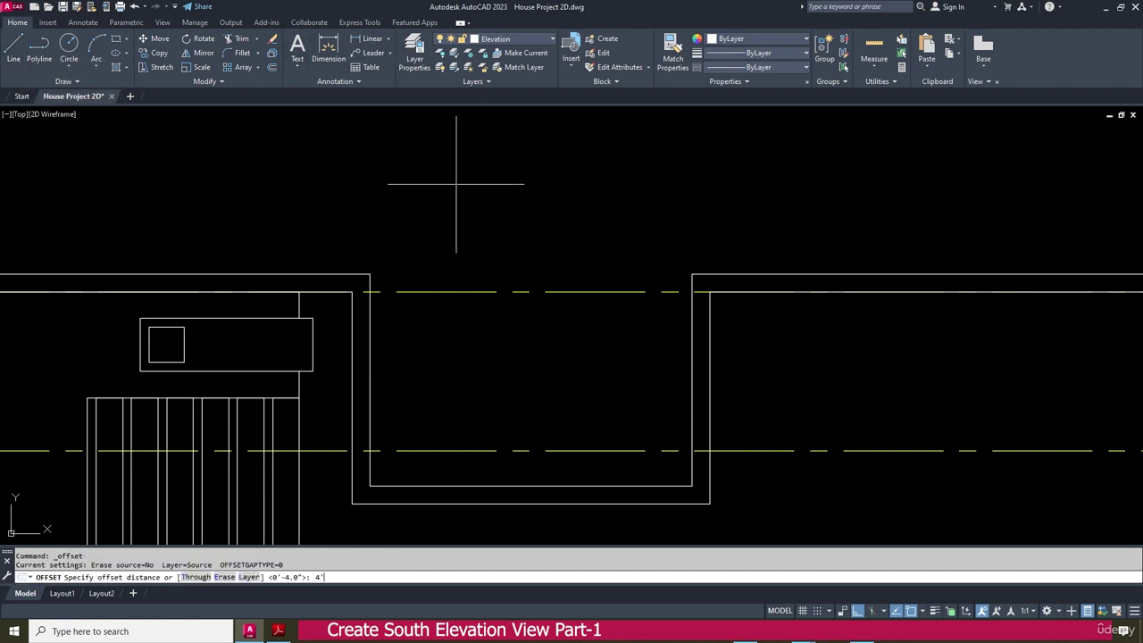
key(Return)
click(544, 290)
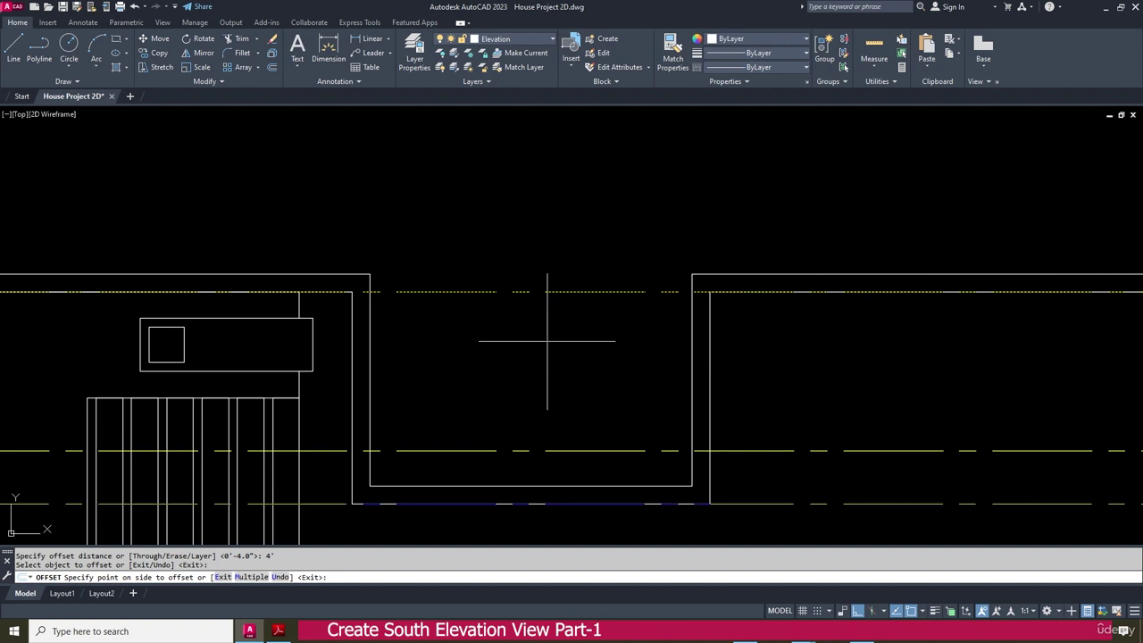
key(Escape)
key(Escape)
key(Escape)
click(271, 68)
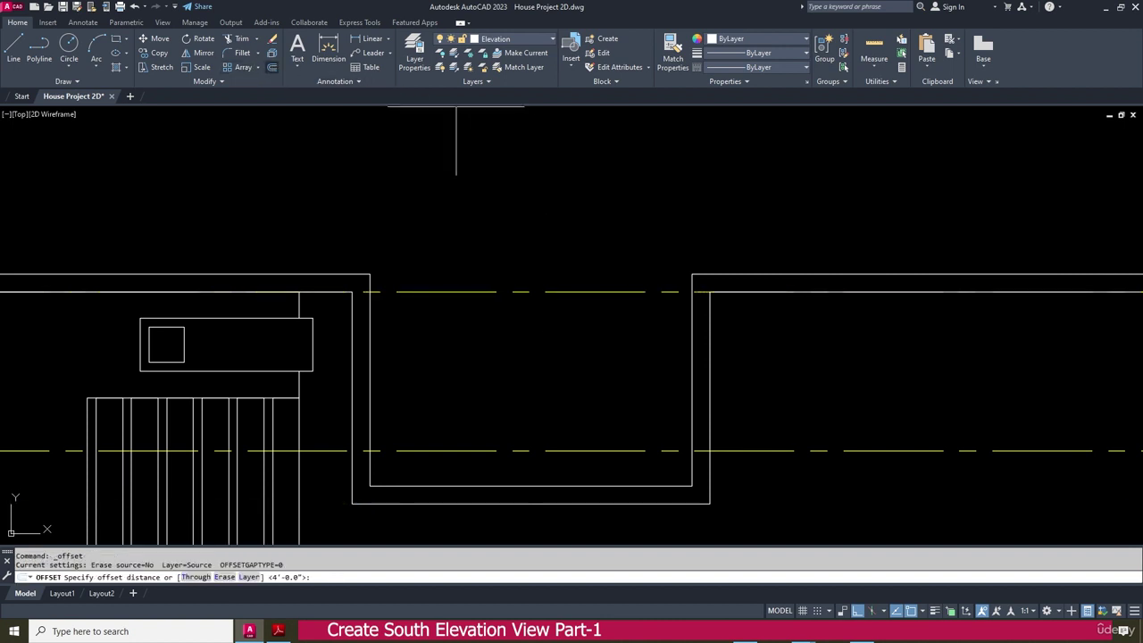
key(Return)
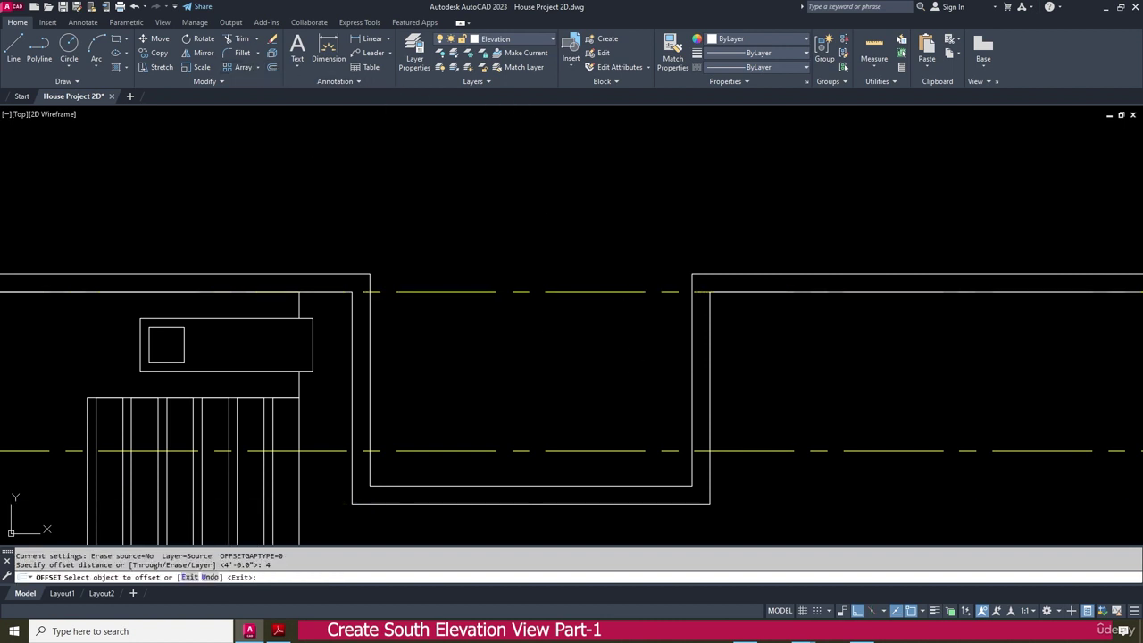
click(628, 291)
click(620, 327)
key(Escape)
key(Escape)
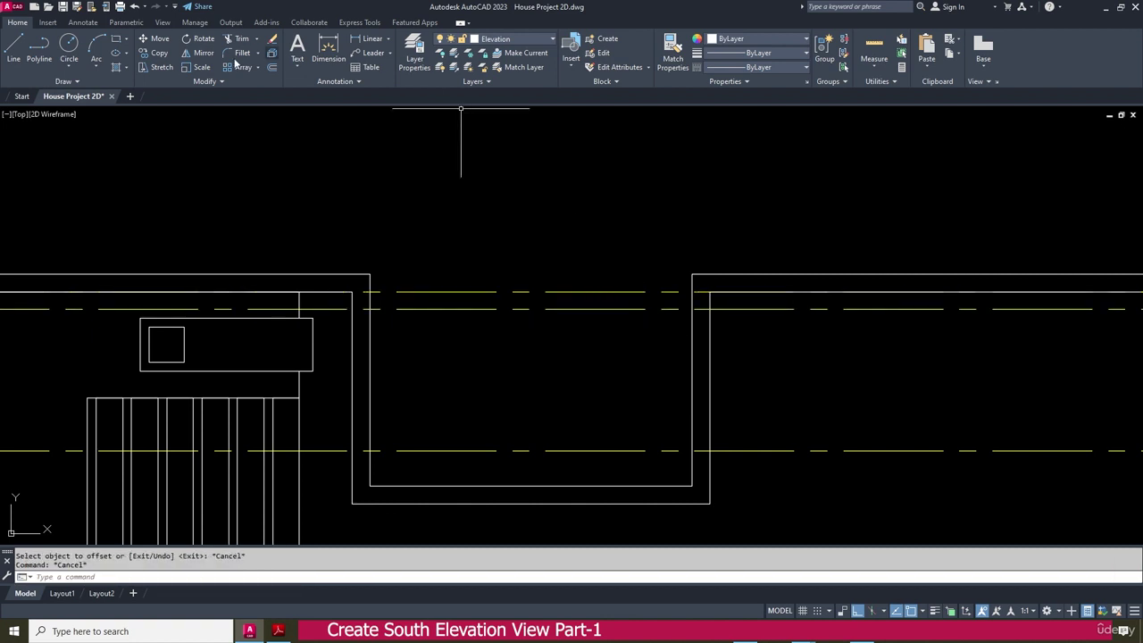
Draw the thin slat rectangle between the walls and erase the helper centre line
click(116, 39)
scroll(371, 303, up, 4)
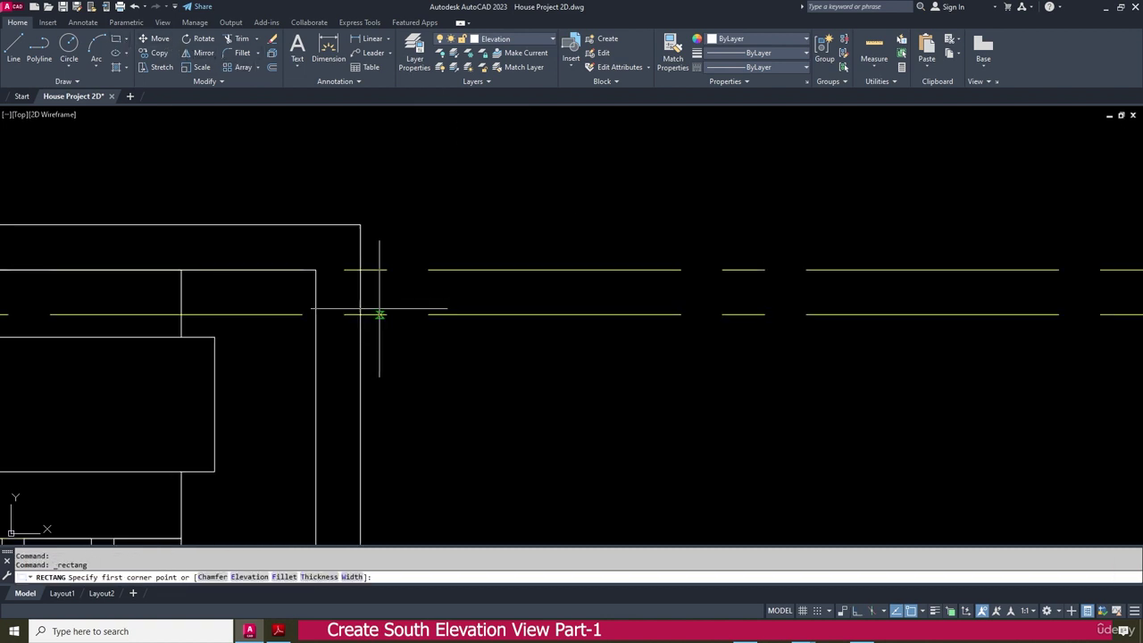
click(360, 314)
scroll(360, 315, down, 2)
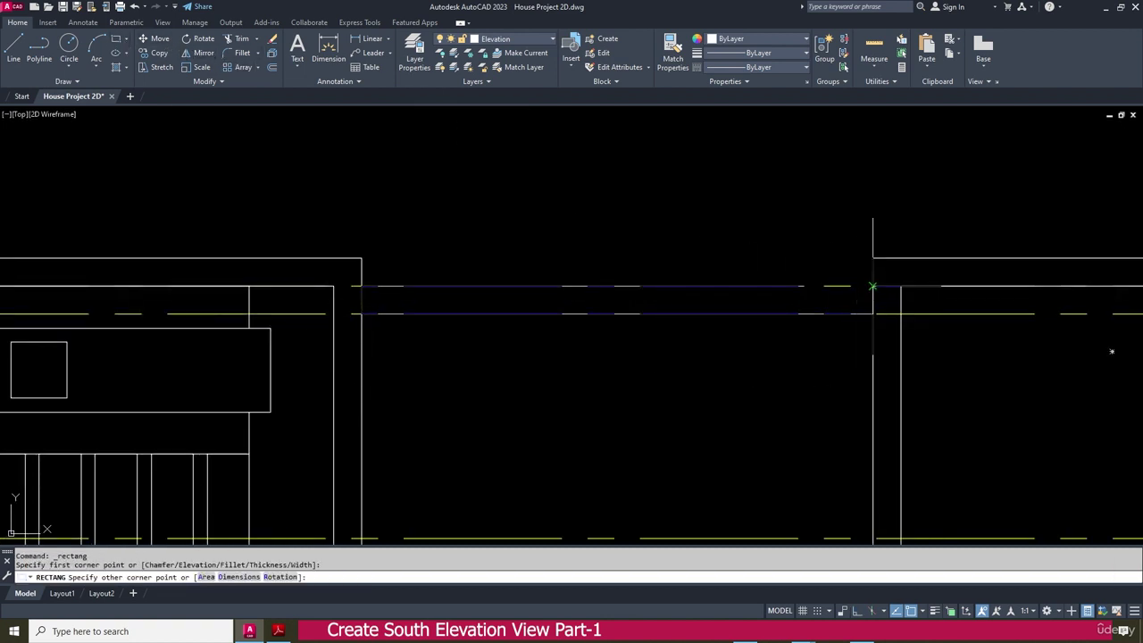
key(Escape)
click(923, 315)
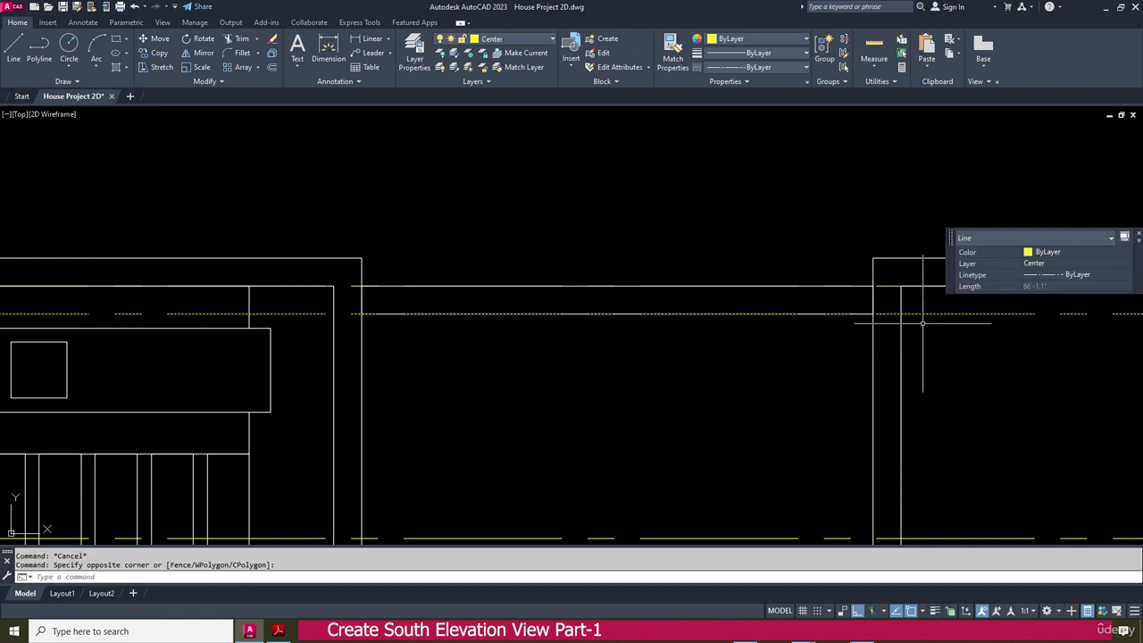
key(Delete)
Copy the slat rectangle 6 inches below the original
middle_drag(595, 301, 530, 280)
click(518, 292)
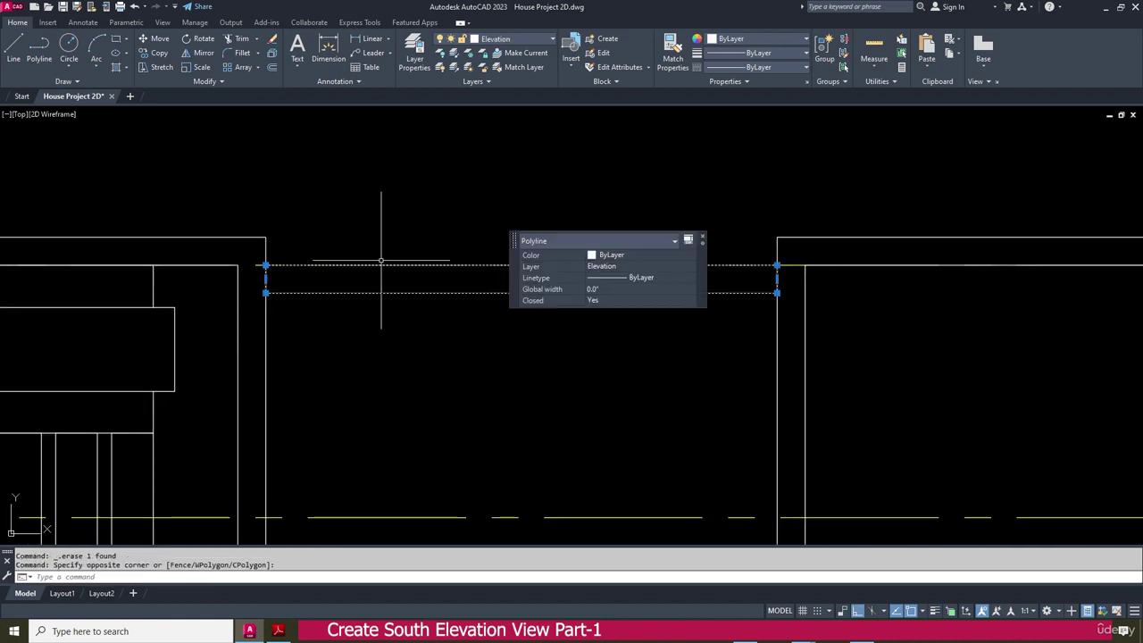
click(159, 52)
click(494, 265)
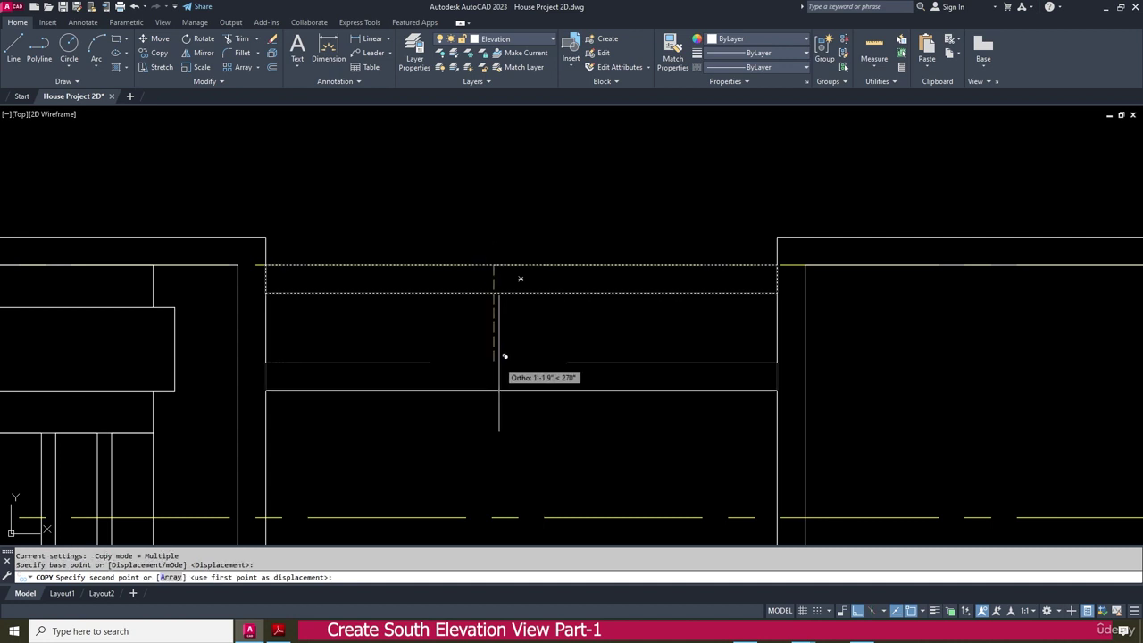
key(Return)
Measure the gap between the two slats with DIMLINEAR, reading 2 inches
key(Escape)
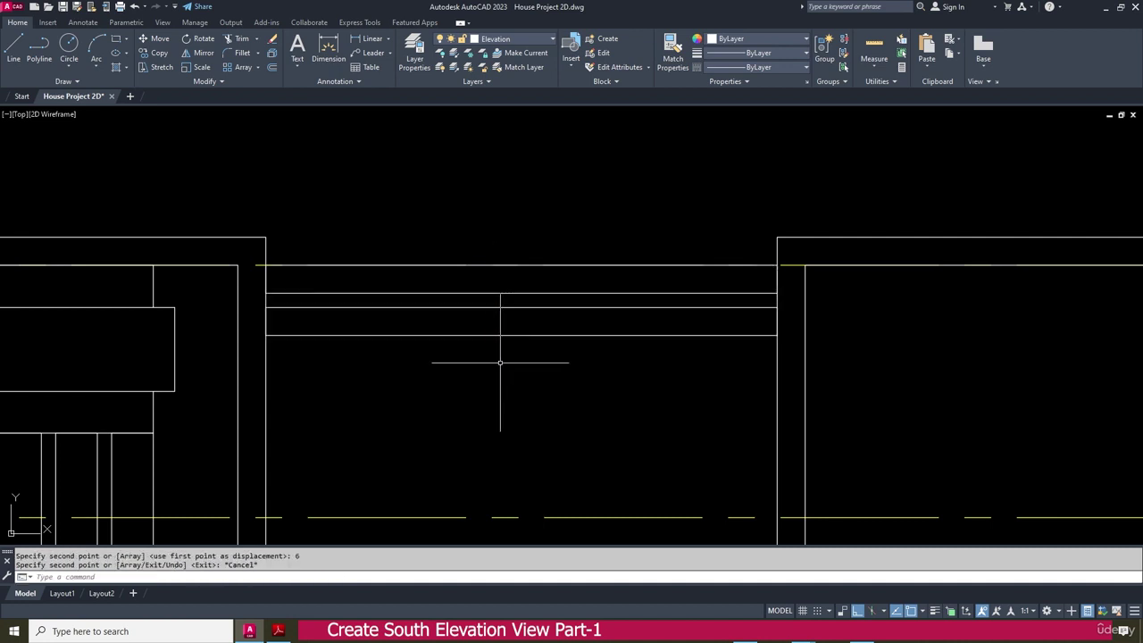
key(Escape)
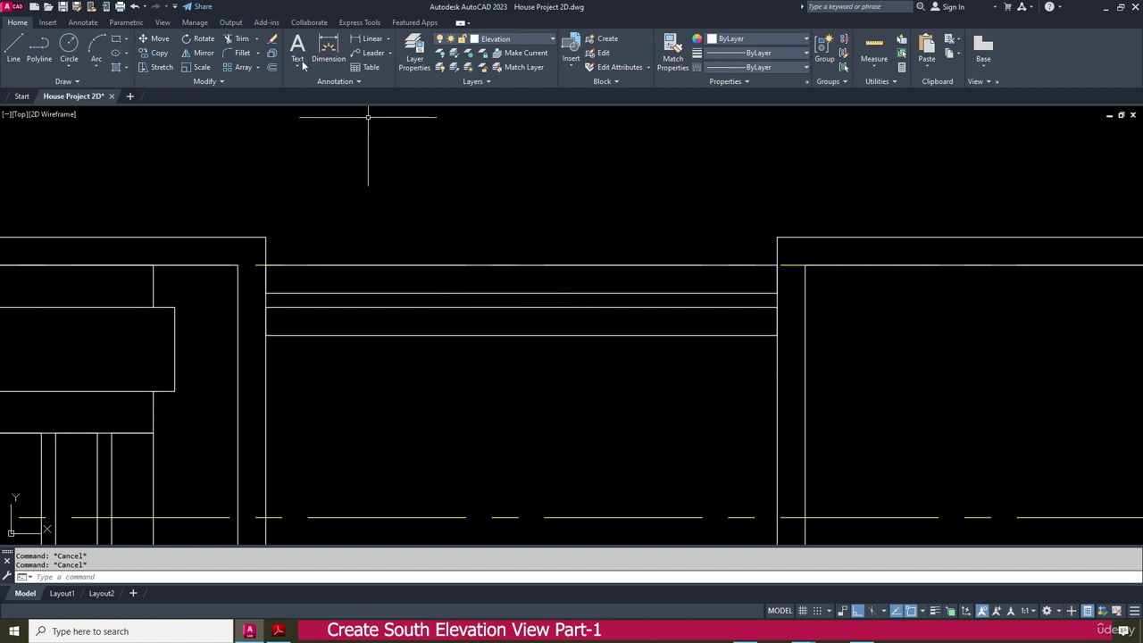
click(374, 42)
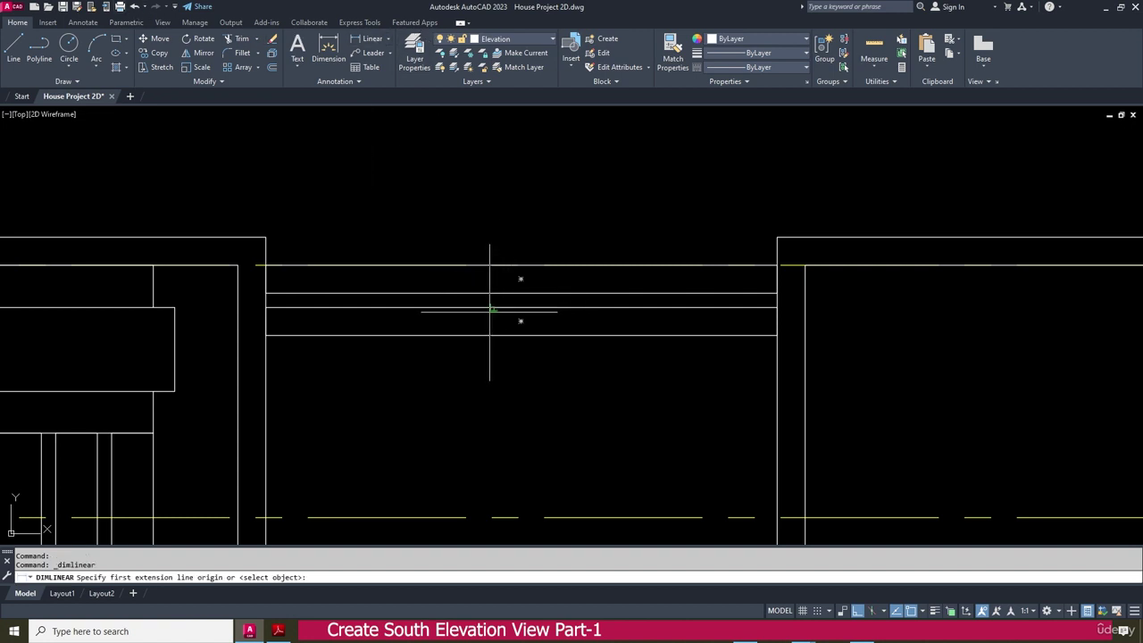
click(492, 293)
click(492, 307)
scroll(492, 308, up, 4)
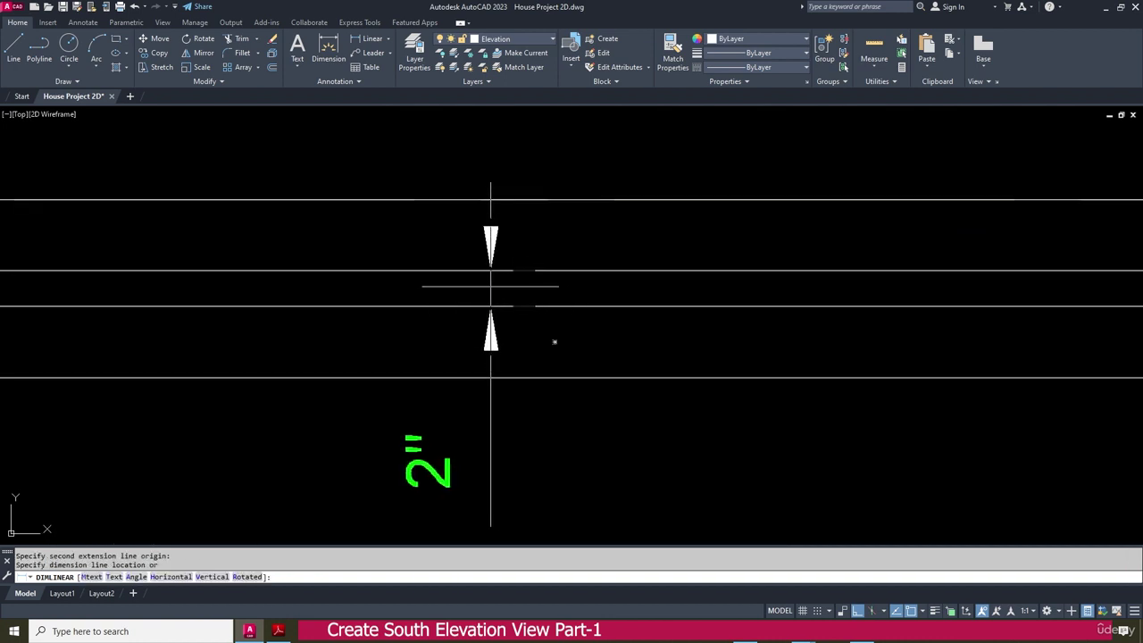
scroll(517, 303, down, 5)
key(Escape)
Copy the lower slat repeatedly down to the bottom of the U opening
click(725, 349)
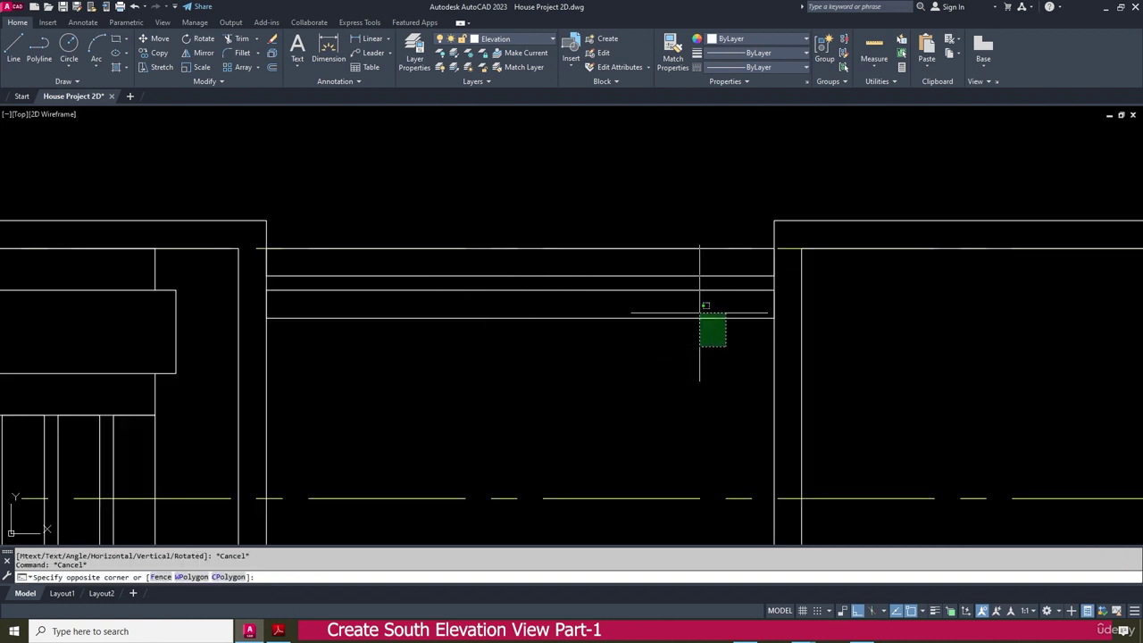
click(695, 308)
click(159, 53)
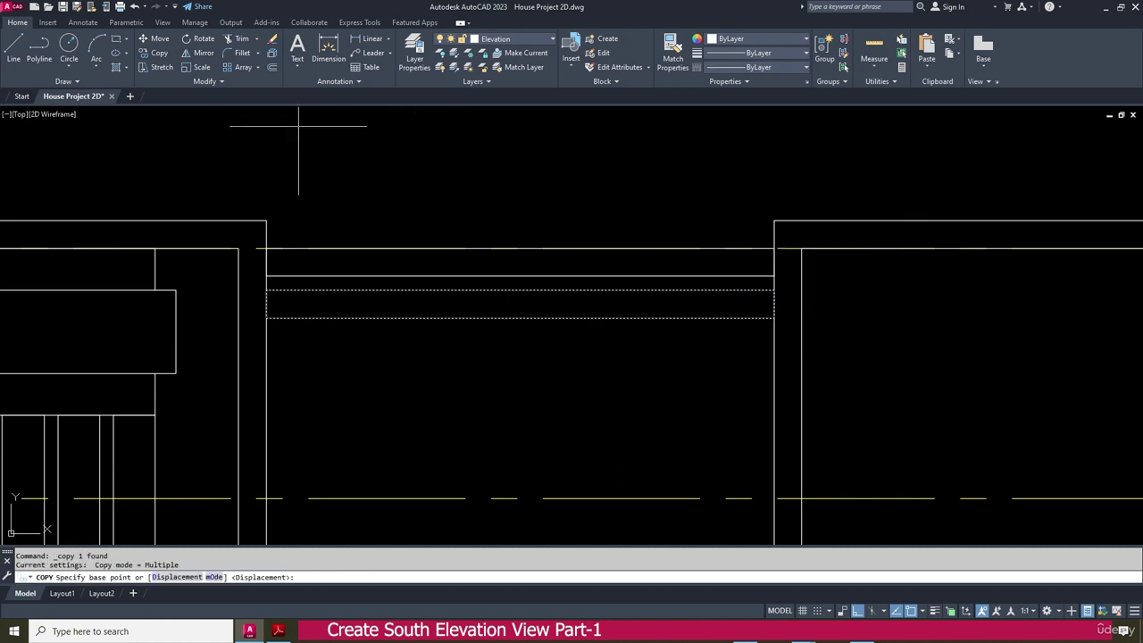
click(605, 277)
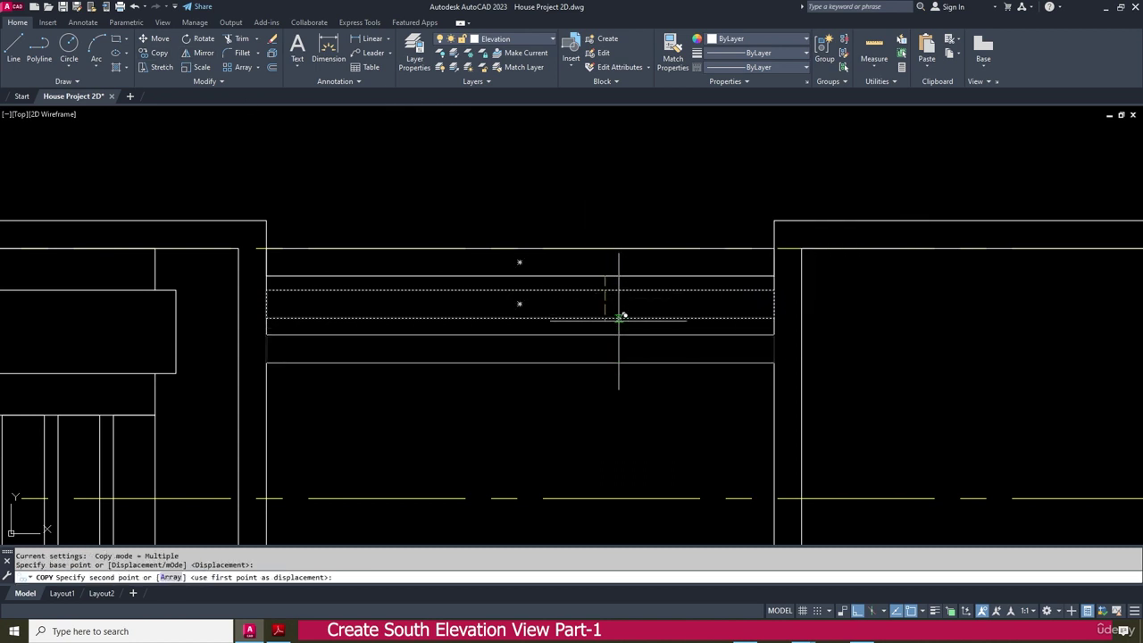
click(606, 318)
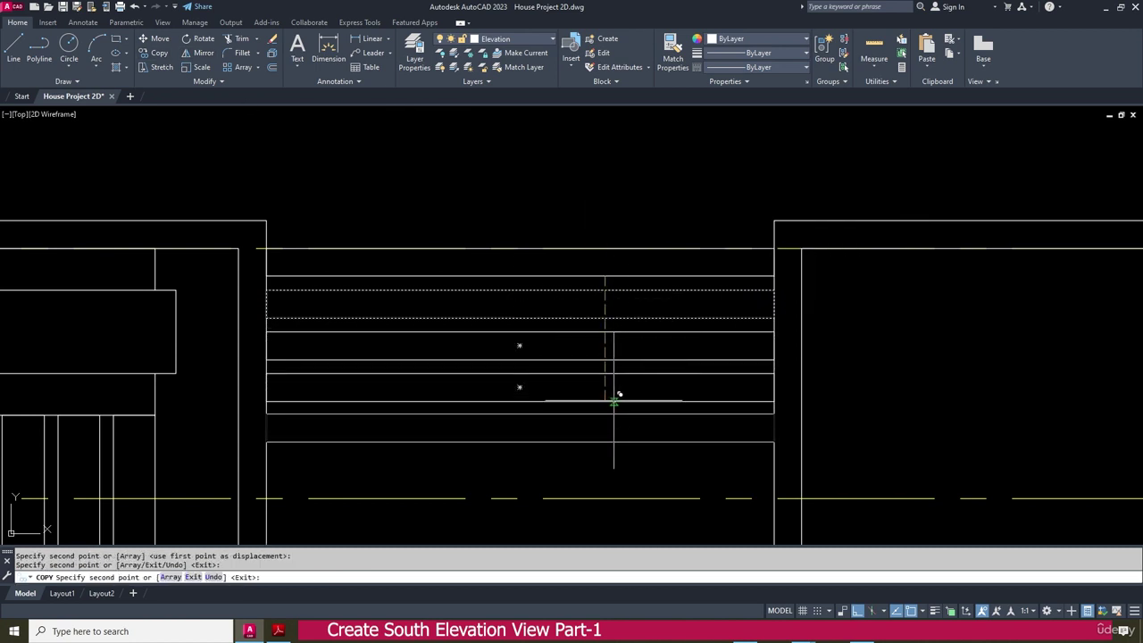
click(615, 396)
mouse_move(614, 396)
middle_down()
mouse_move(592, 385)
mouse_move(570, 304)
middle_up()
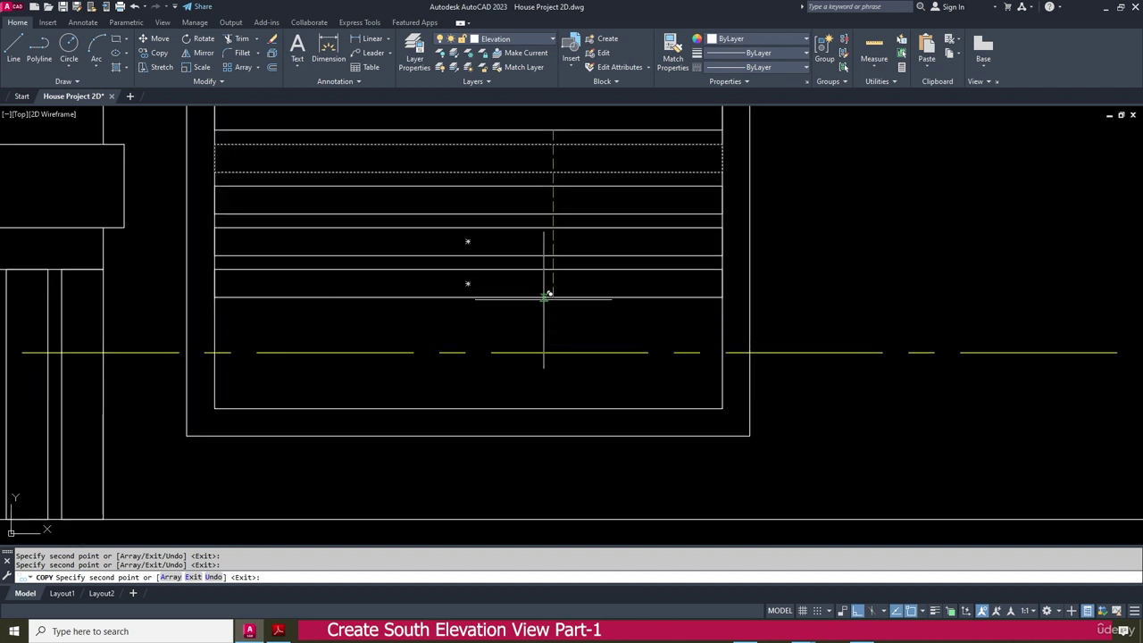
click(553, 339)
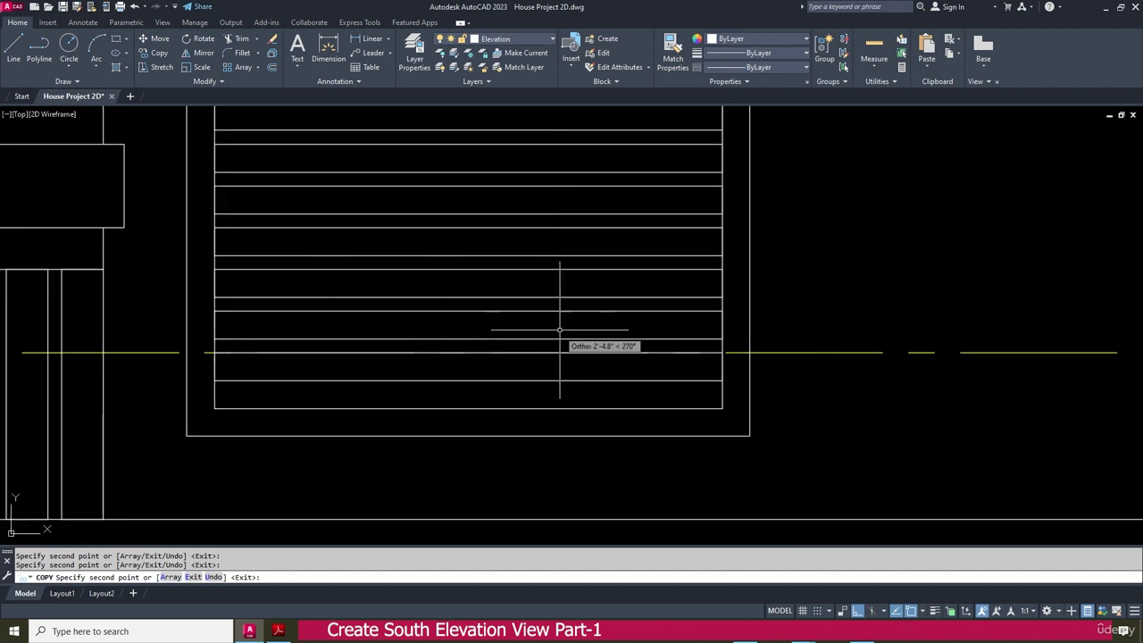
key(Escape)
key(Escape)
scroll(498, 321, down, 4)
Review the finished elevation, then show the whole South elevation sheet in Adobe Reader
scroll(732, 303, down, 2)
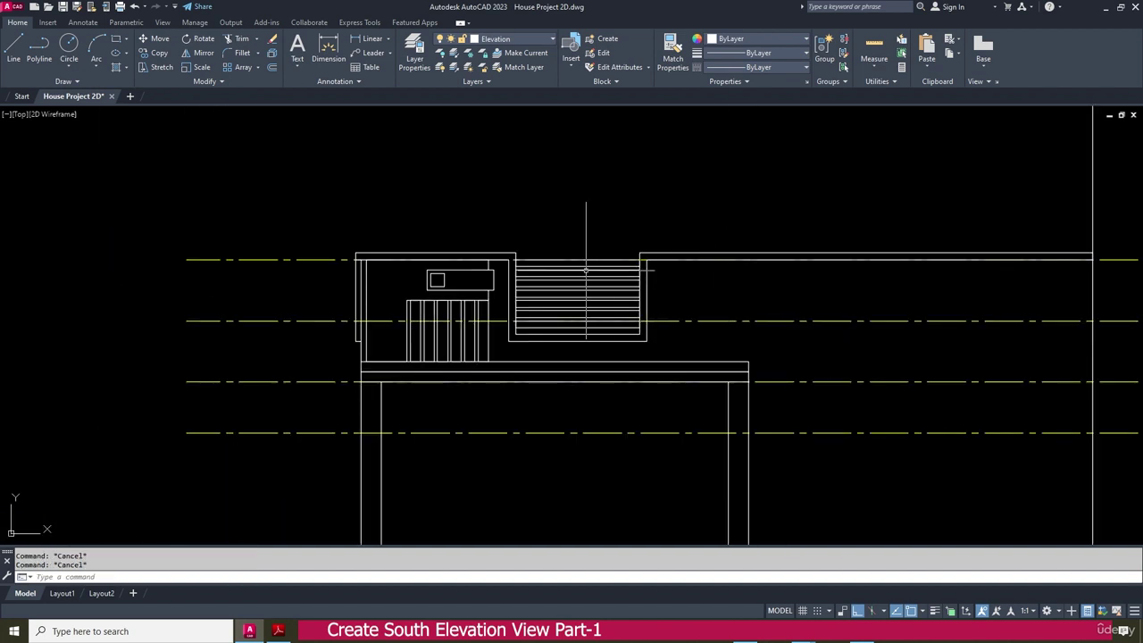
scroll(498, 224, up, 4)
scroll(456, 234, down, 2)
scroll(454, 235, down, 5)
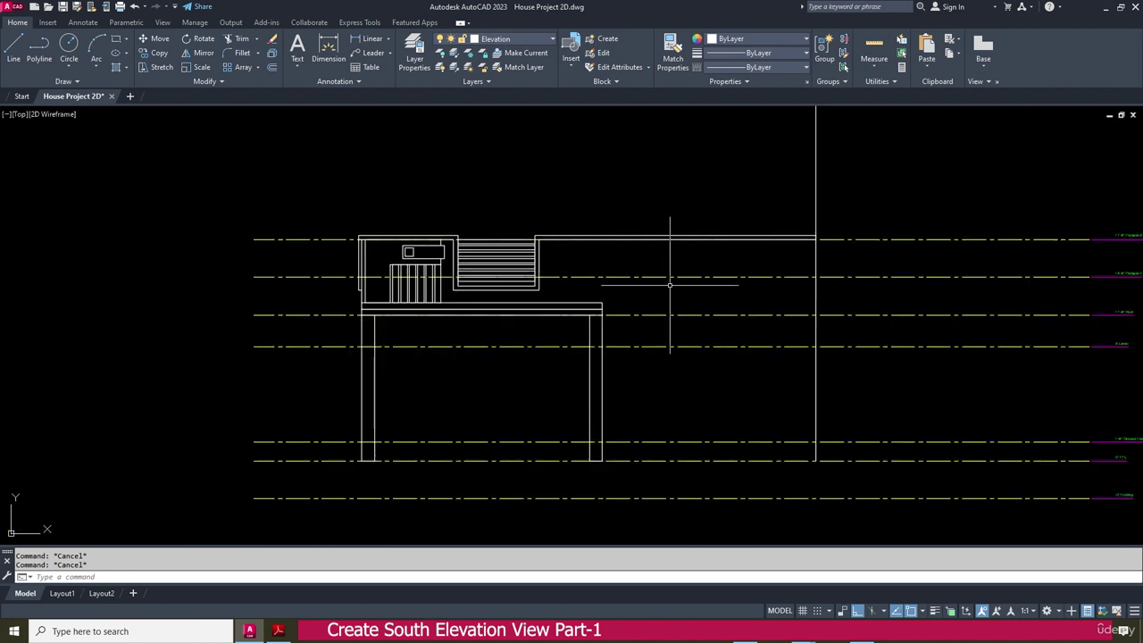
scroll(625, 268, up, 2)
scroll(357, 281, up, 2)
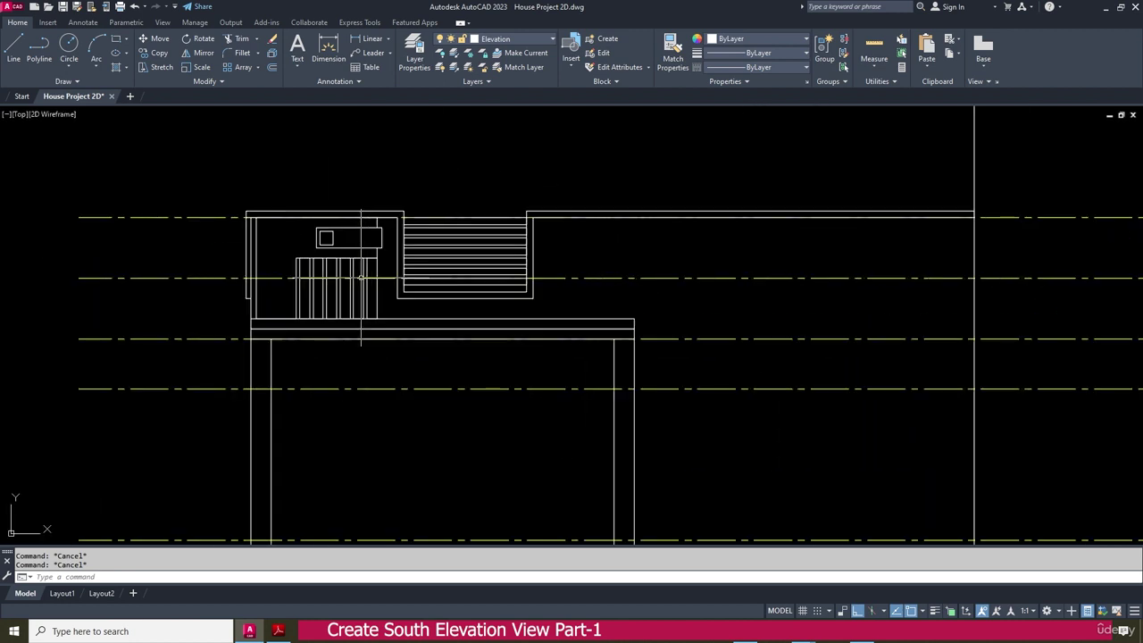
scroll(489, 319, down, 2)
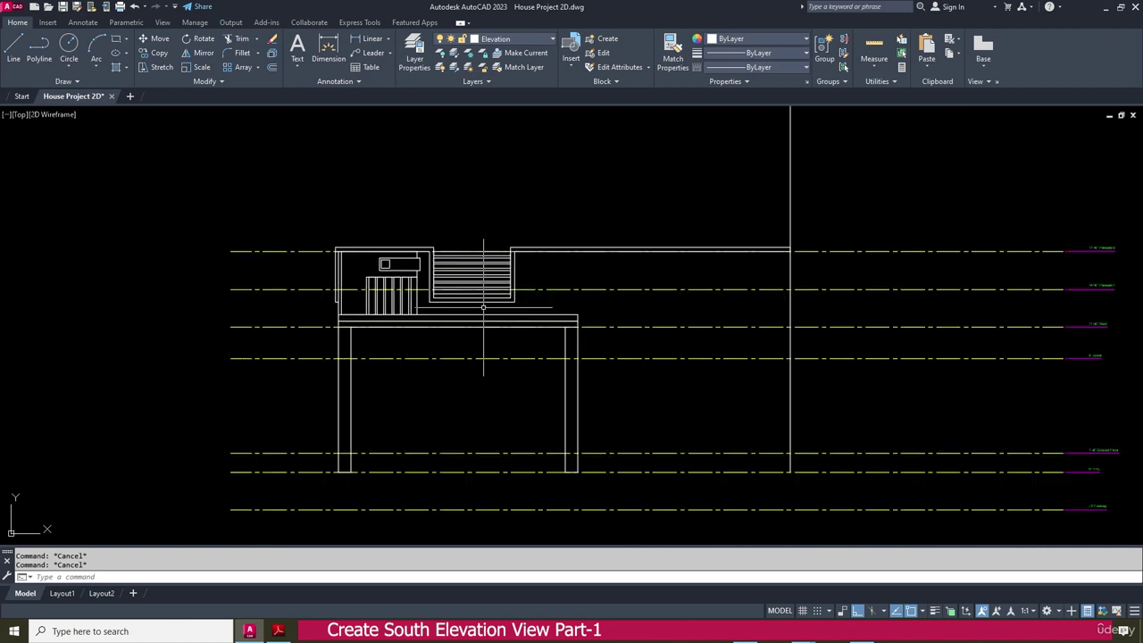
mouse_move(759, 330)
middle_down()
mouse_move(627, 265)
mouse_move(602, 268)
middle_up()
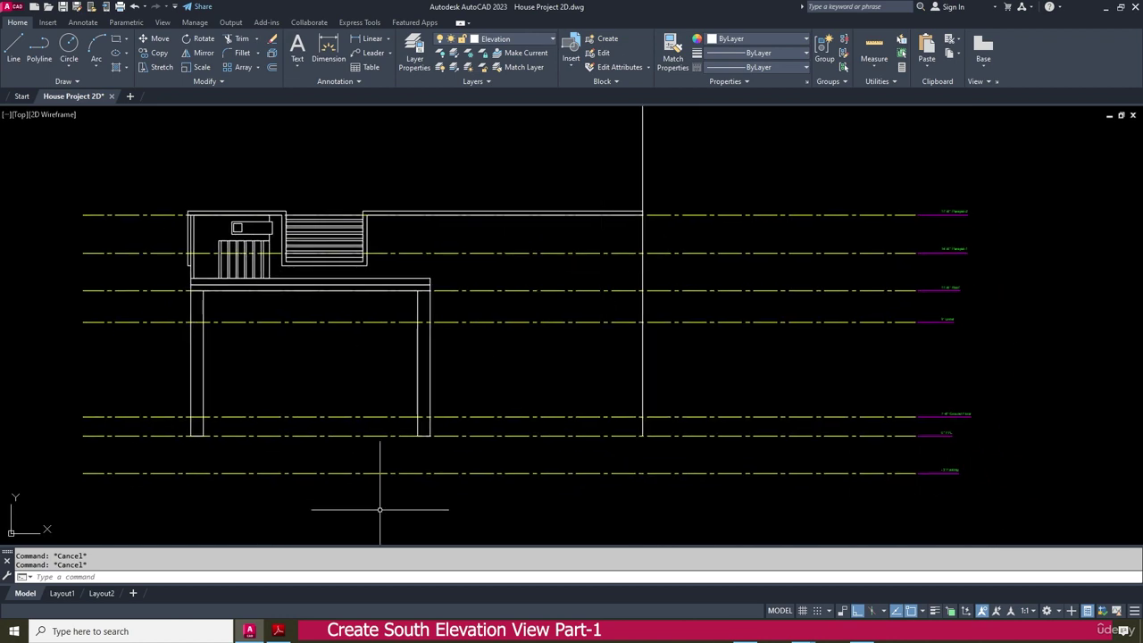
click(279, 625)
ctrl+scroll(527, 263, down, 2)
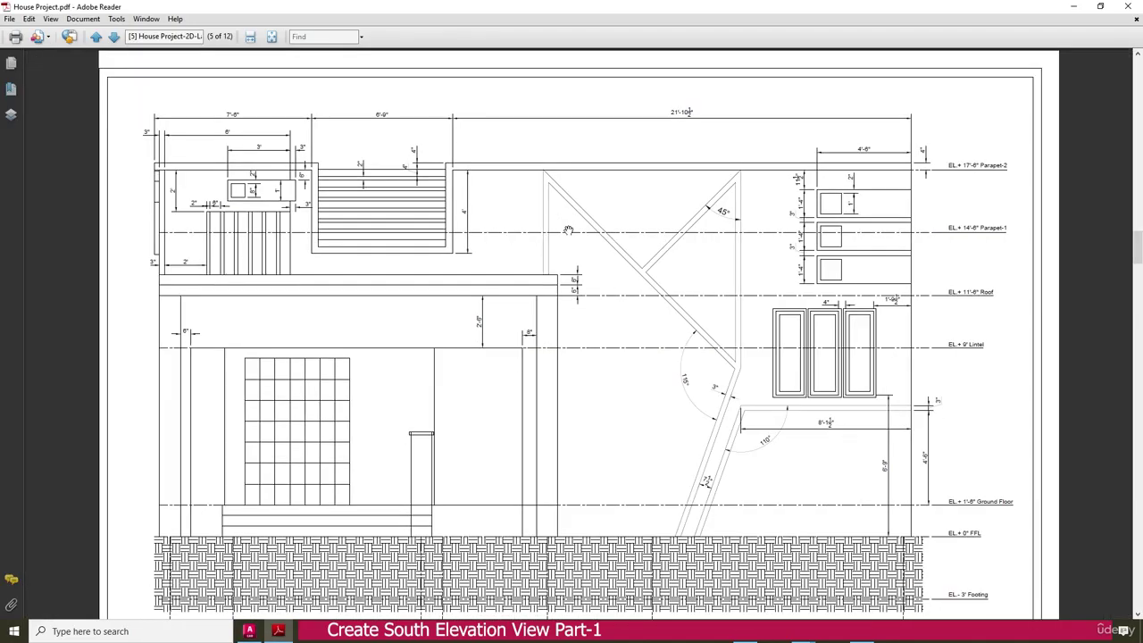